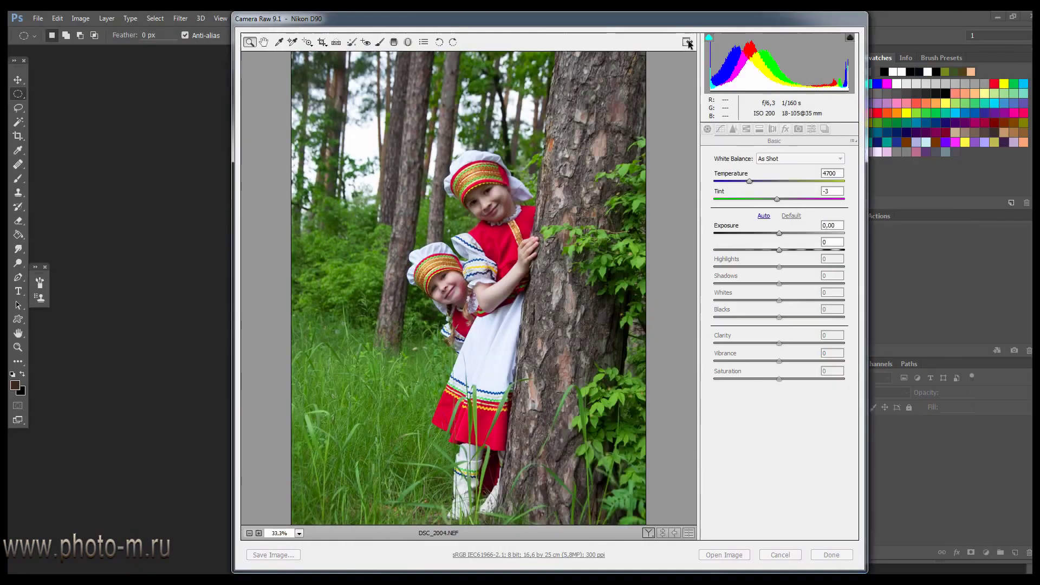
In full-screen Camera Raw, switch the photo to the Camera Standard calibration profile
left_click(687, 43)
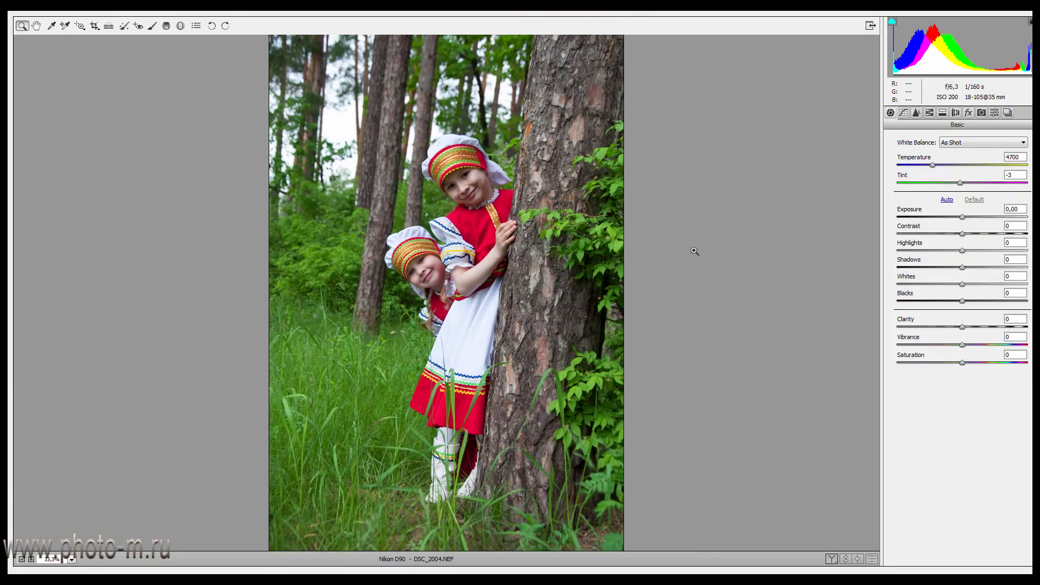
left_click(980, 112)
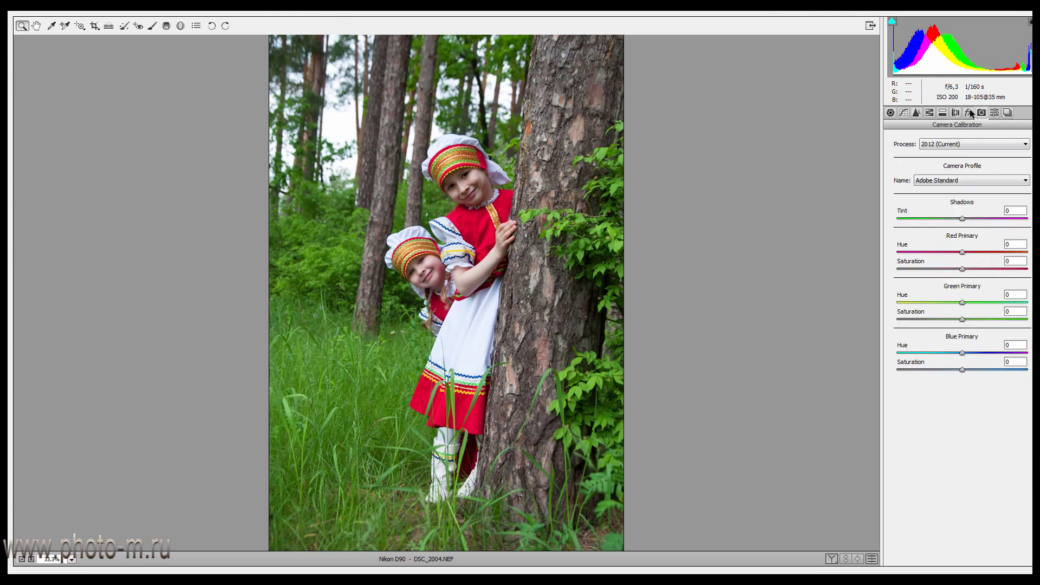
left_click(999, 179)
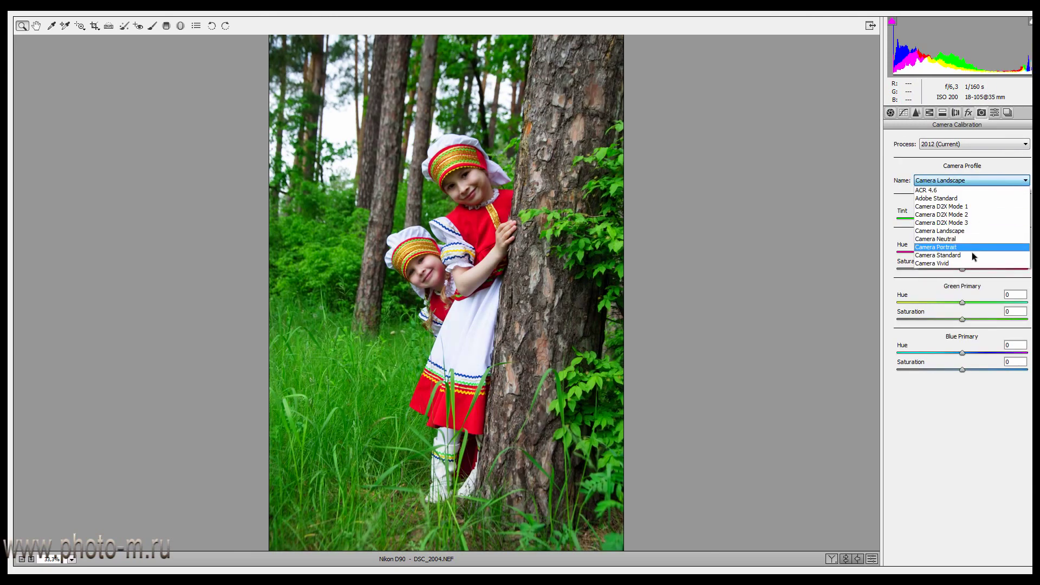
left_click(970, 255)
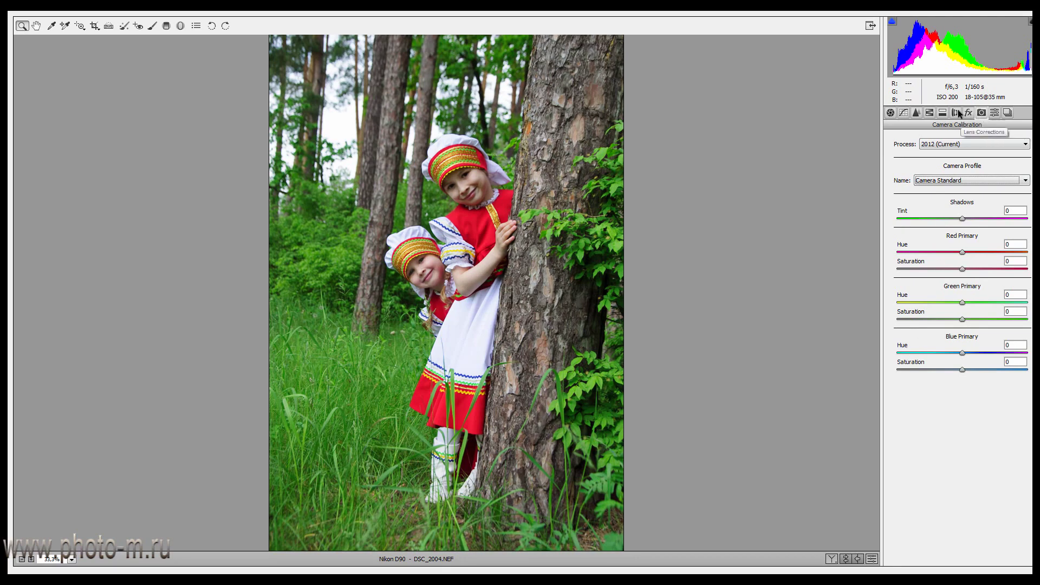
Enable lens profile corrections and compare the photo with and without them
left_click(955, 113)
left_click(922, 154)
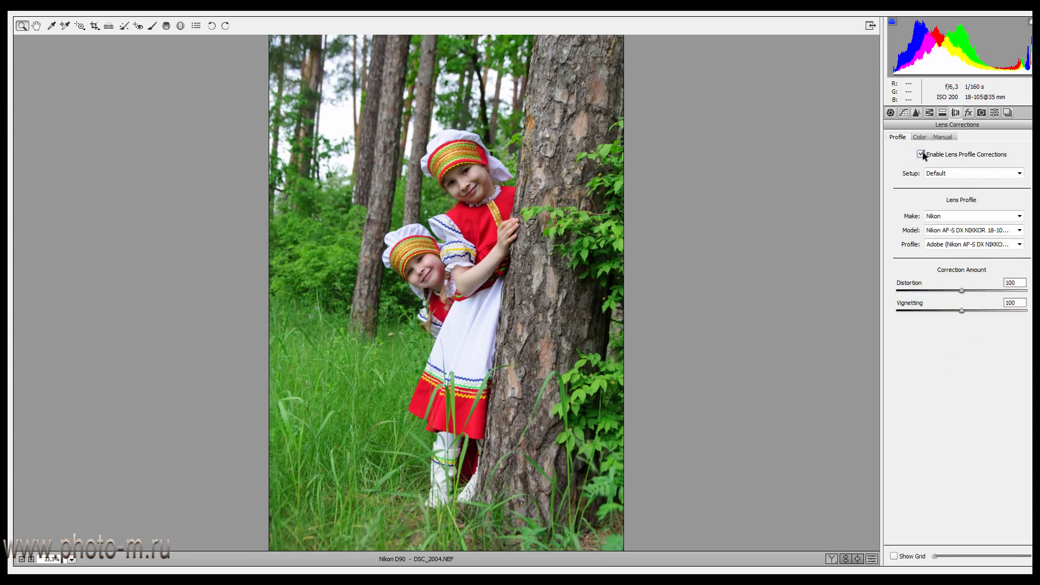
left_click(921, 155)
In the Basic panel, set Highlights to -65, Shadows to +72 and Vibrance to +25
left_click(891, 113)
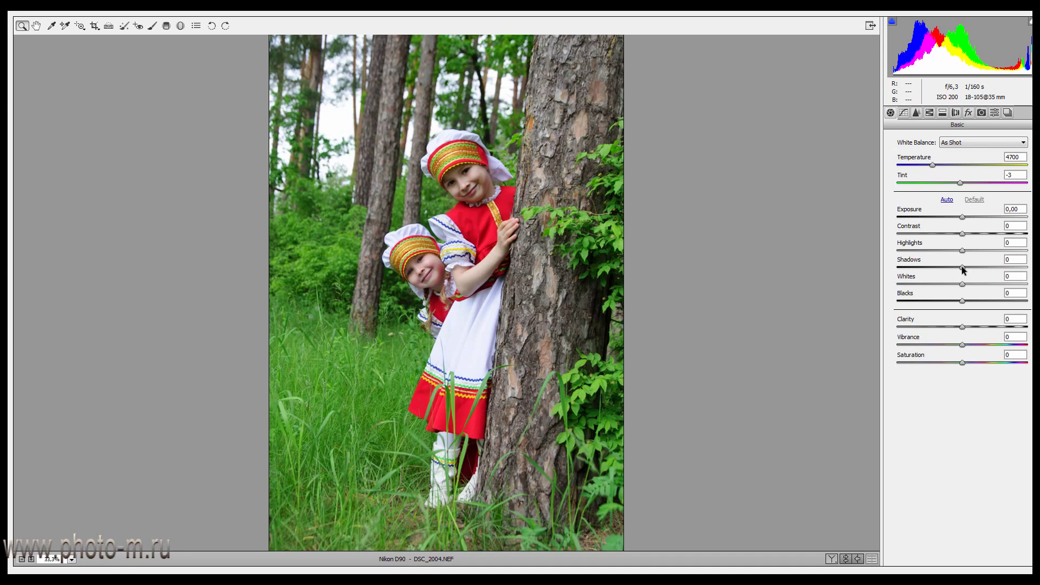
left_click_drag(963, 270, 1005, 269)
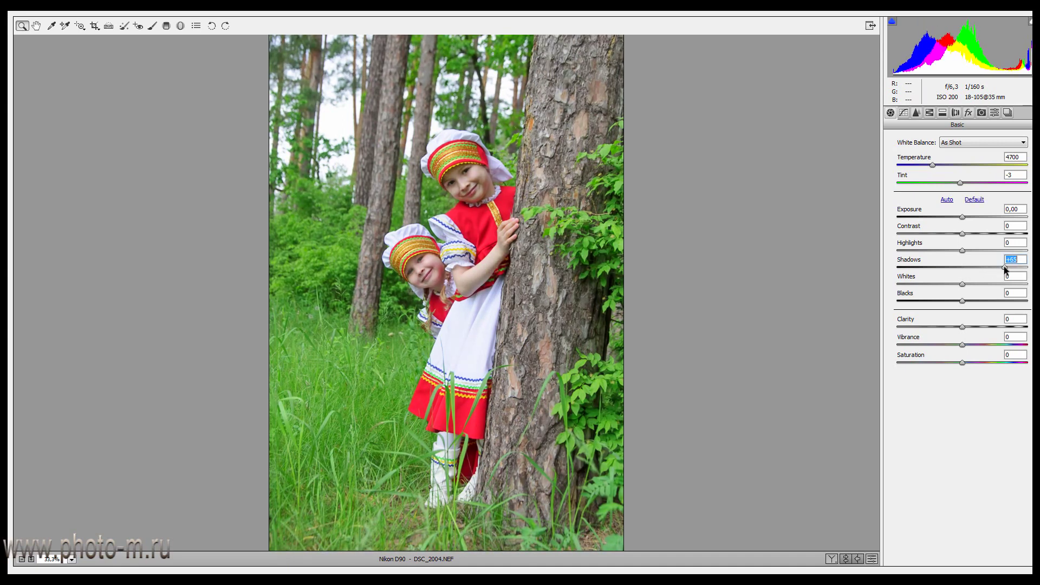
left_click_drag(962, 250, 920, 250)
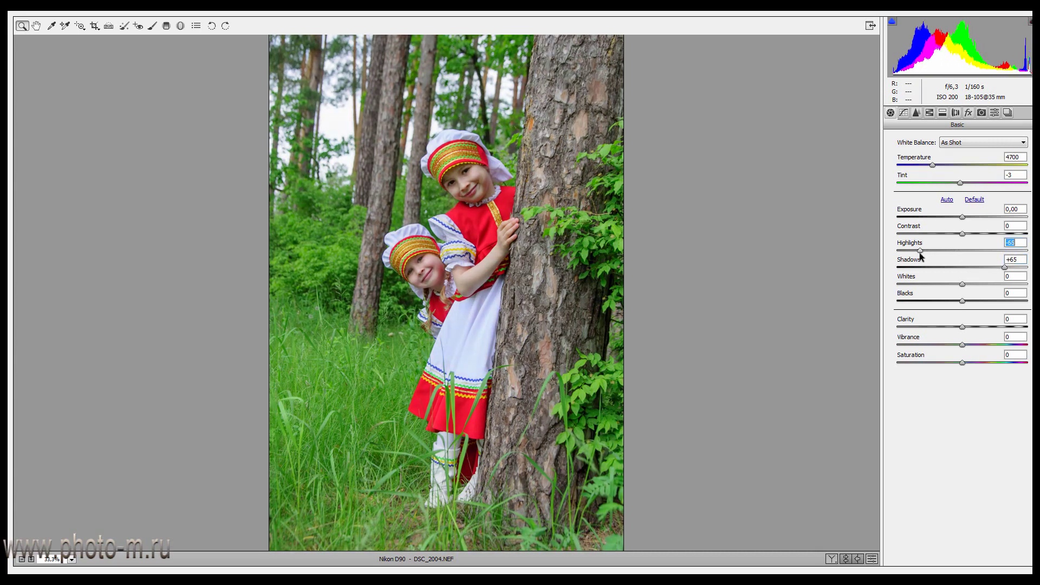
left_click_drag(1005, 269, 1009, 269)
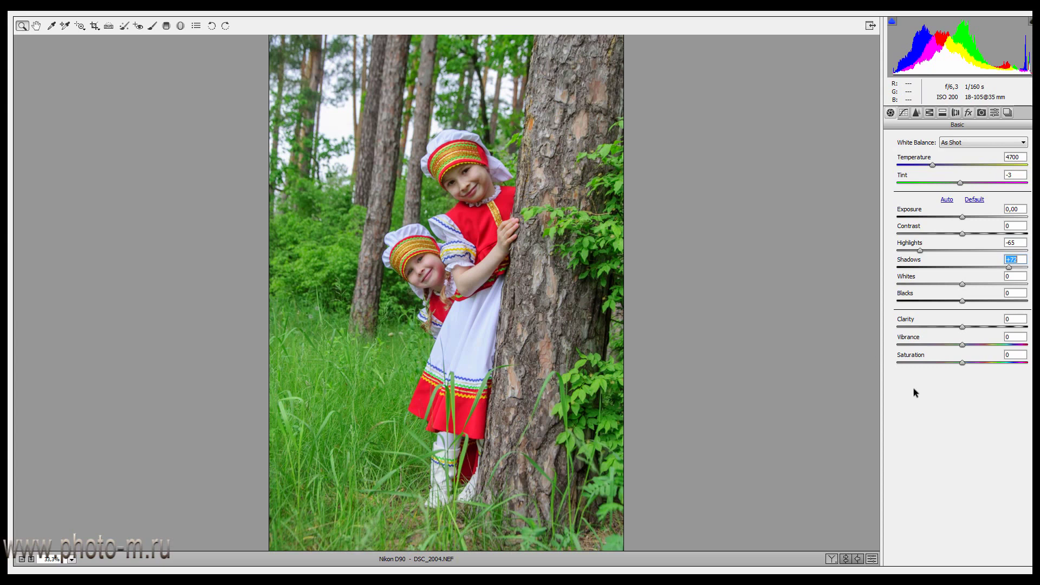
left_click_drag(963, 345, 977, 345)
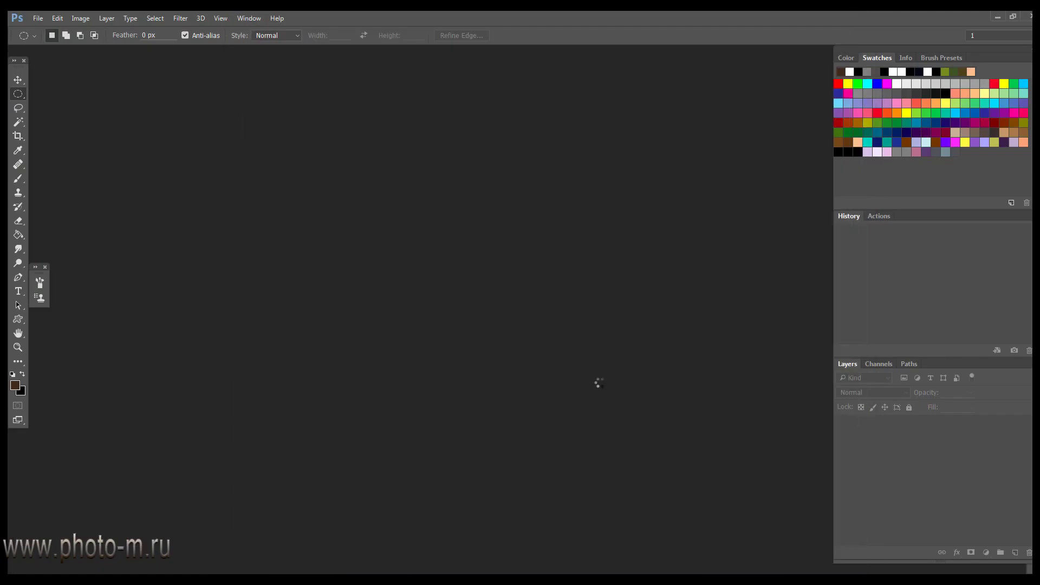
Duplicate the Background layer twice to make Background copy and Background copy 2
key("v")
scroll(522, 285, "up", 3)
scroll(522, 285, "up", 3)
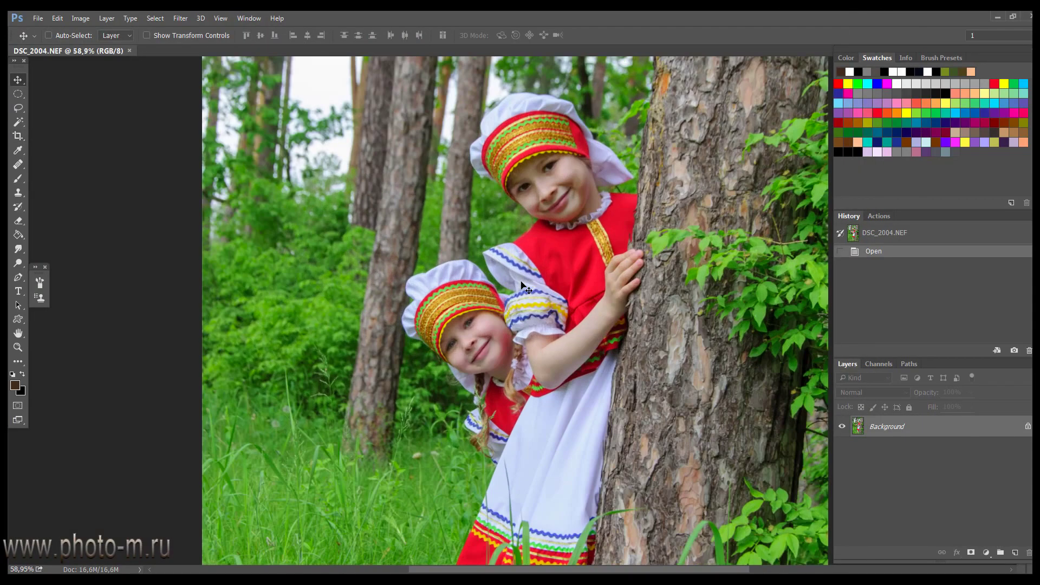
scroll(522, 285, "up", 3)
scroll(528, 271, "down", 2)
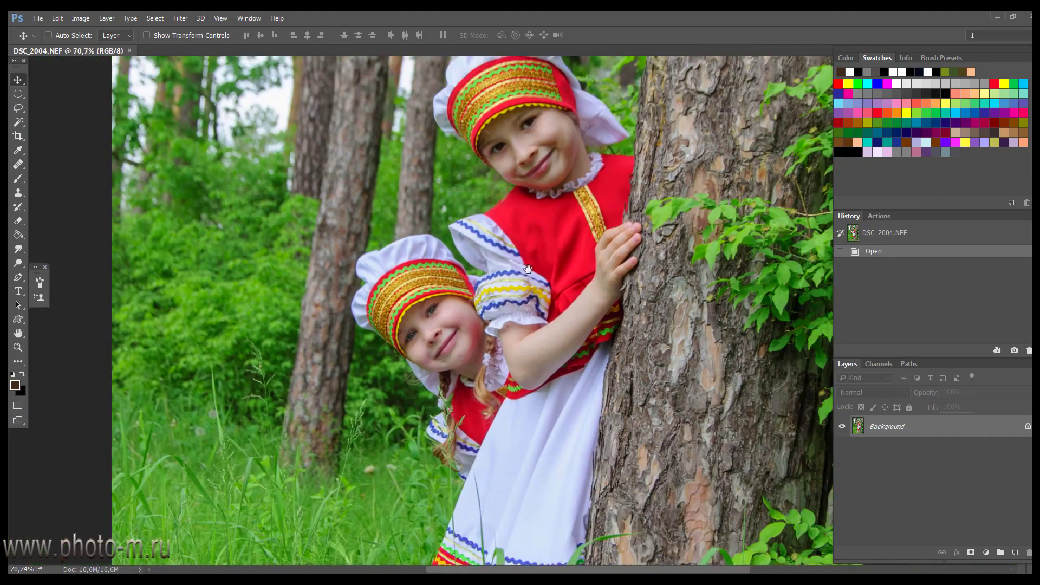
left_click_drag(528, 269, 526, 273)
scroll(524, 261, "up", 2)
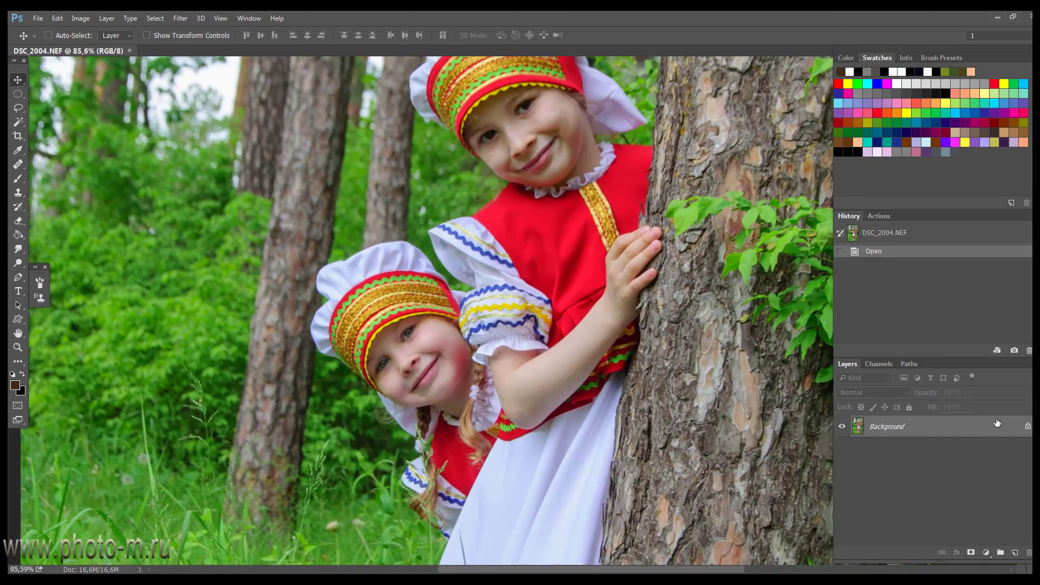
left_click_drag(997, 423, 1014, 553)
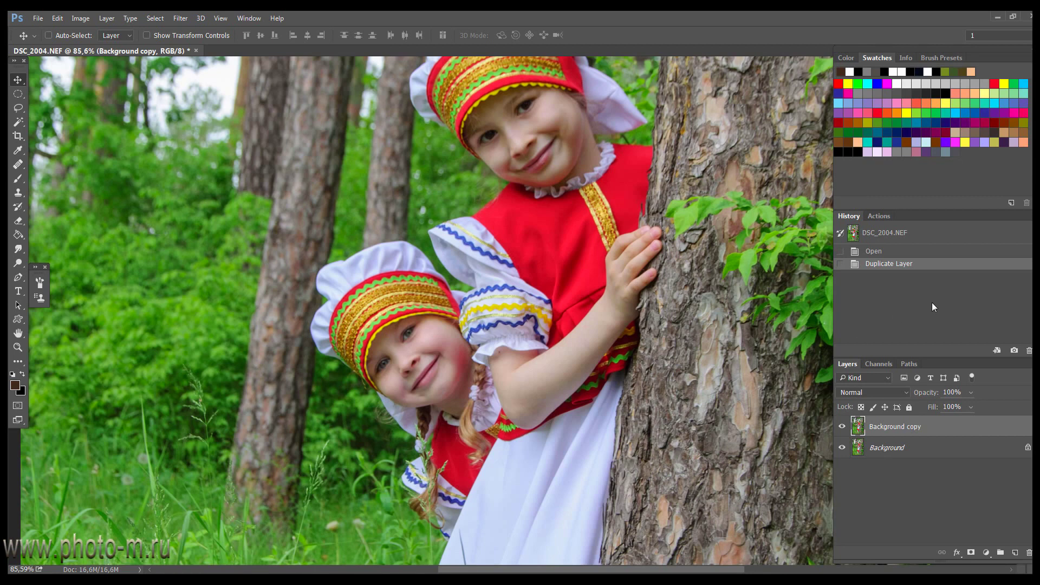
key("ctrl+0")
left_click_drag(986, 426, 1016, 551)
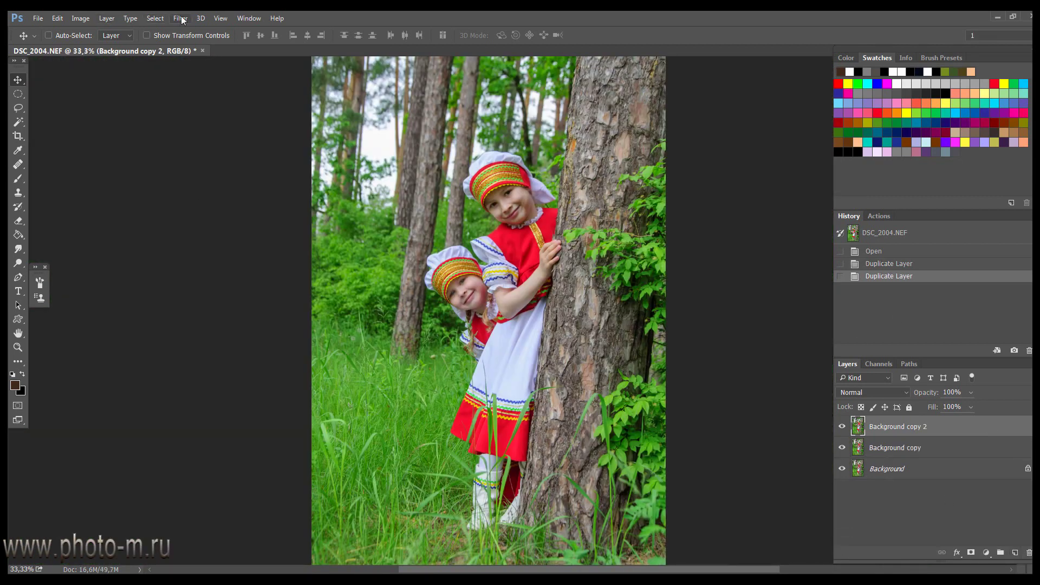
Blur the top copy with a 7-pixel Gaussian Blur
left_click(181, 19)
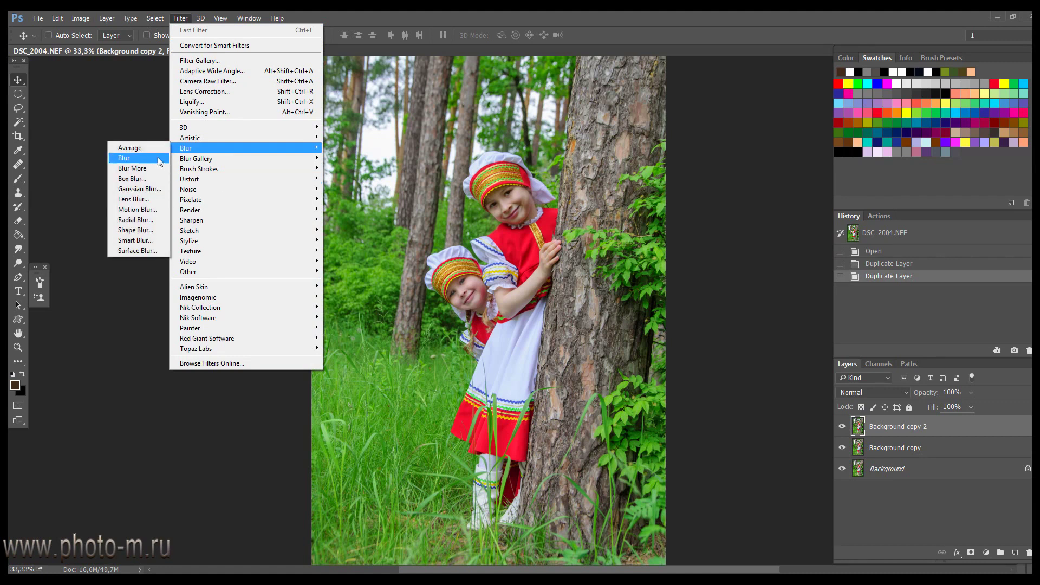
left_click(139, 188)
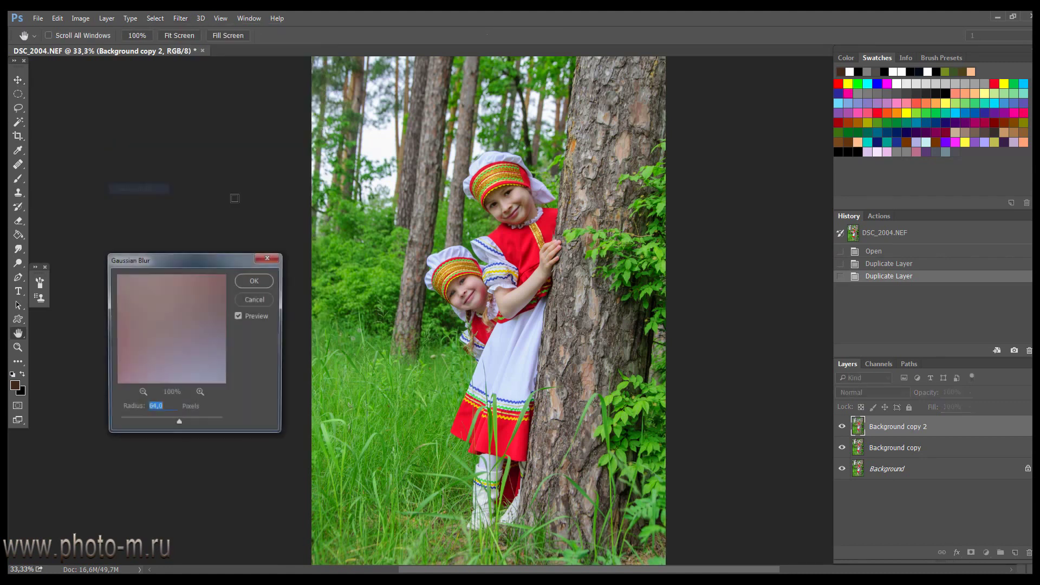
type("7")
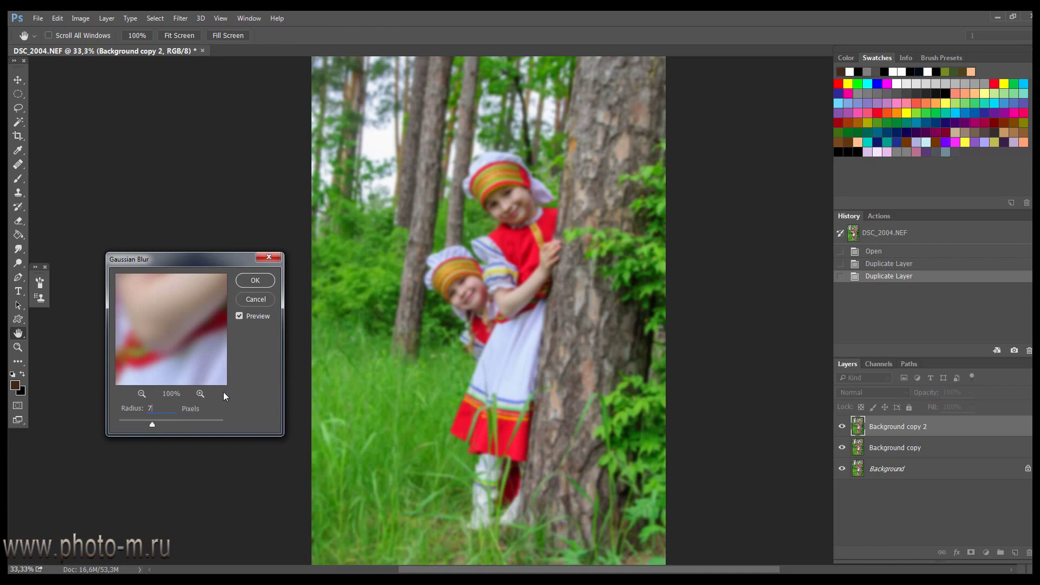
key("Return")
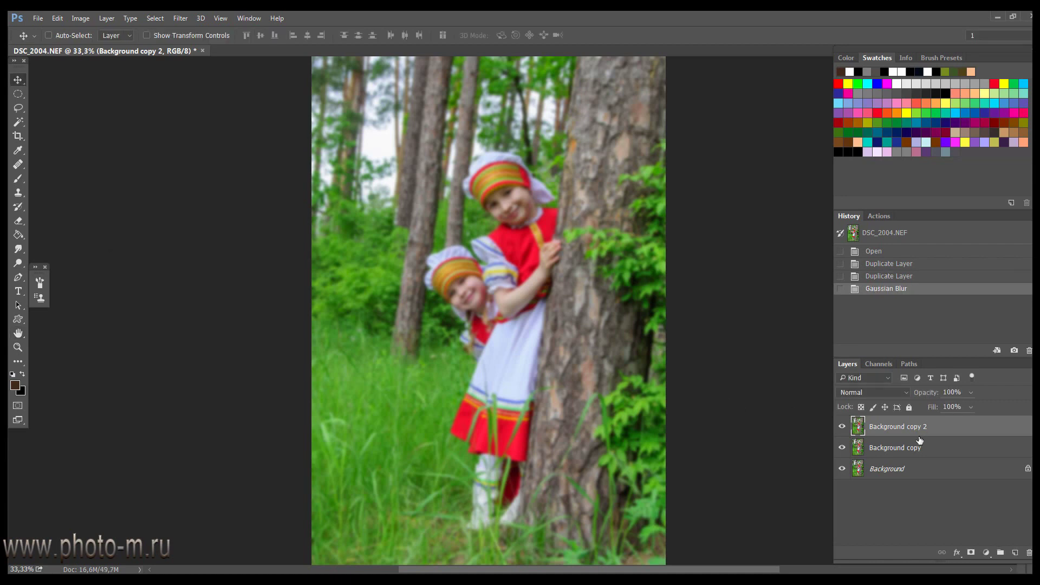
Set the blurred Background copy 2 to Darken blending at 50% opacity
left_click(907, 392)
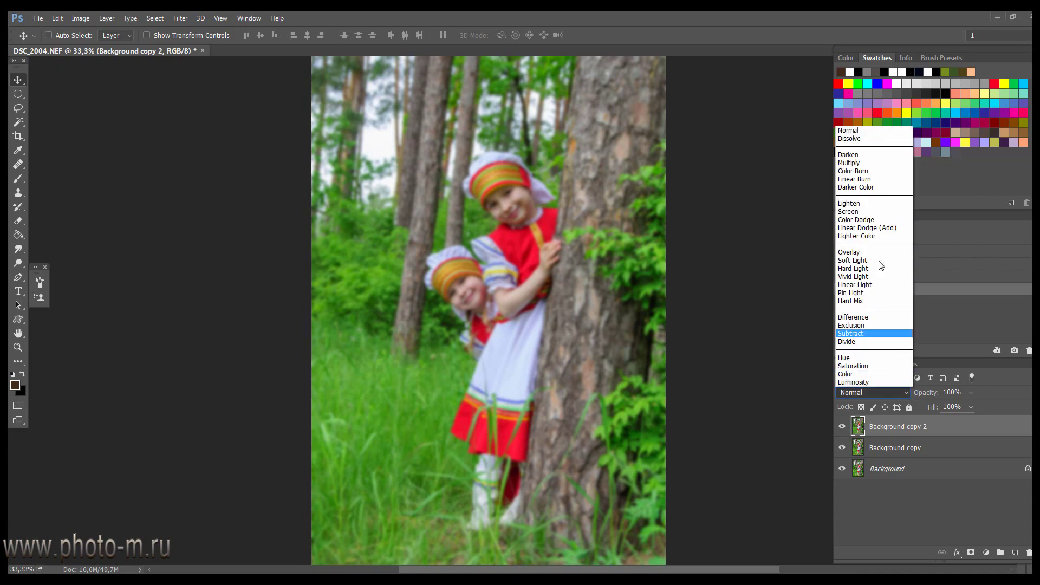
left_click(874, 156)
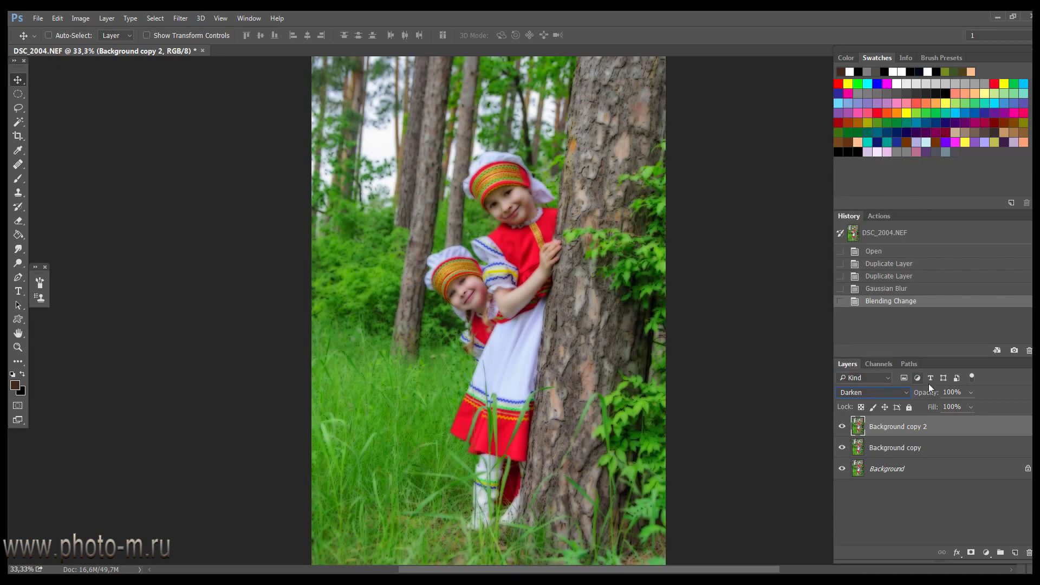
left_click(971, 393)
left_click_drag(943, 408, 945, 408)
type("50")
Duplicate it as a Lighten copy and group both blurred layers into Group 1
left_click_drag(991, 429, 1015, 552)
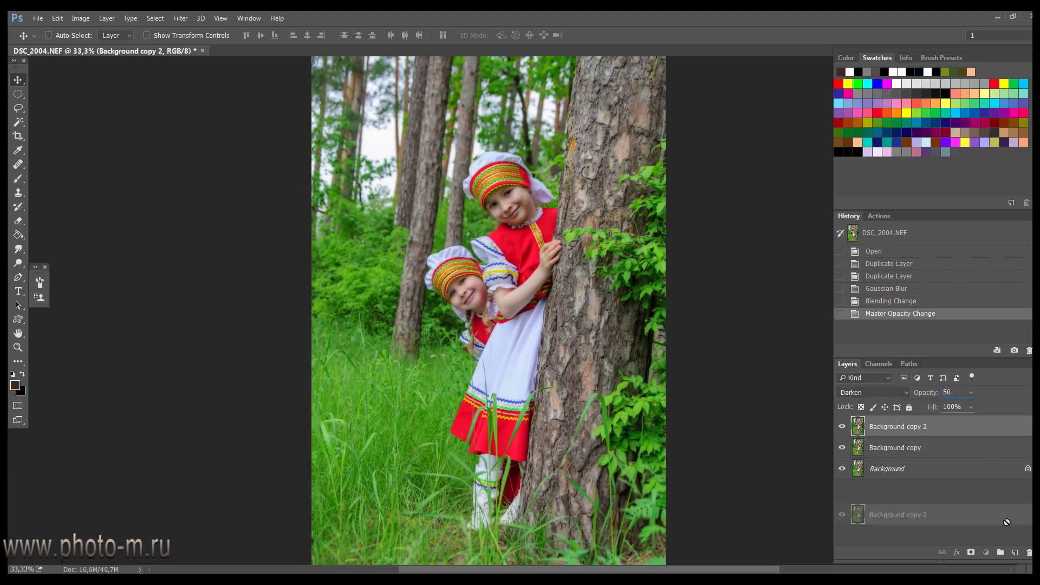
left_click(903, 392)
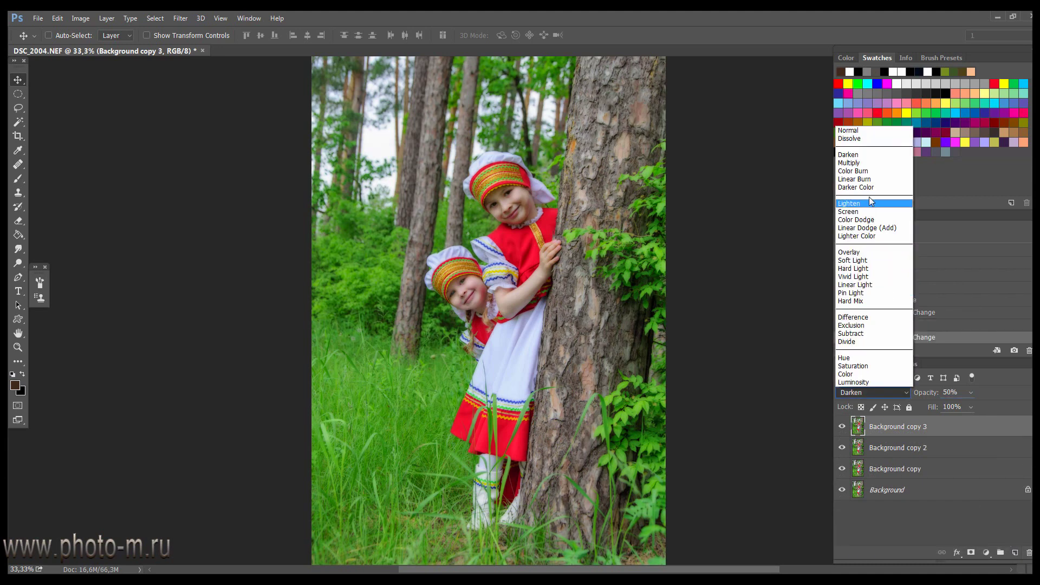
left_click(871, 204)
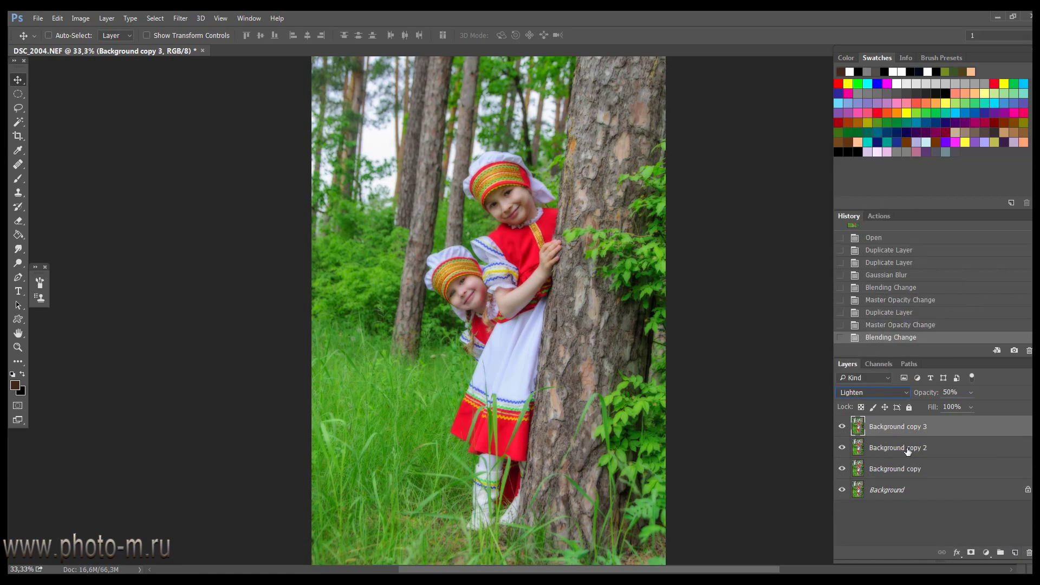
left_click(905, 449, "shift")
mouse_move(990, 448)
left_mouse_down()
mouse_move(1007, 485)
mouse_move(1000, 553)
left_mouse_up()
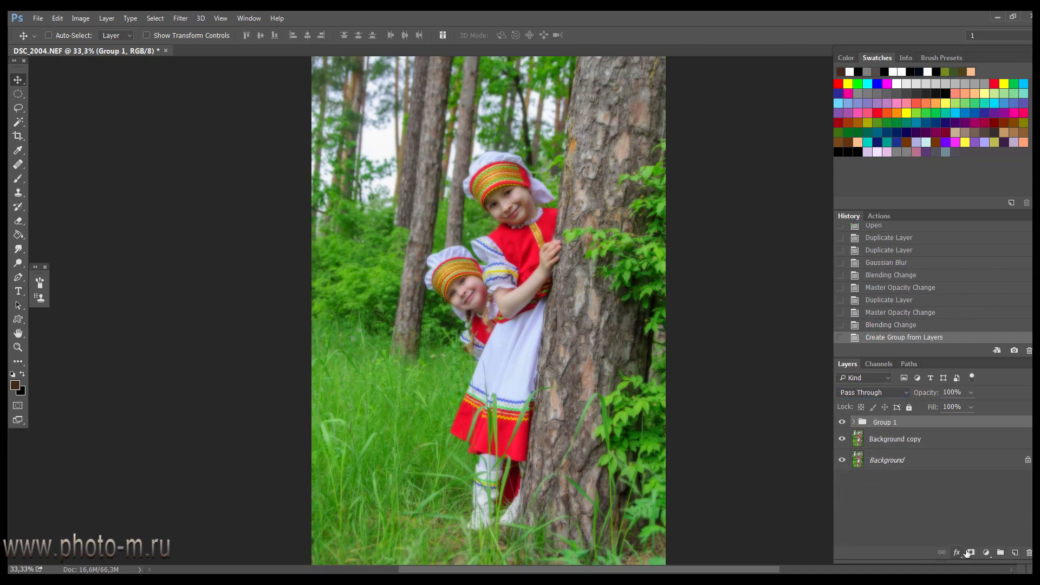
Add a mask to Group 1 and fill it black with the Paint Bucket
left_click(971, 553)
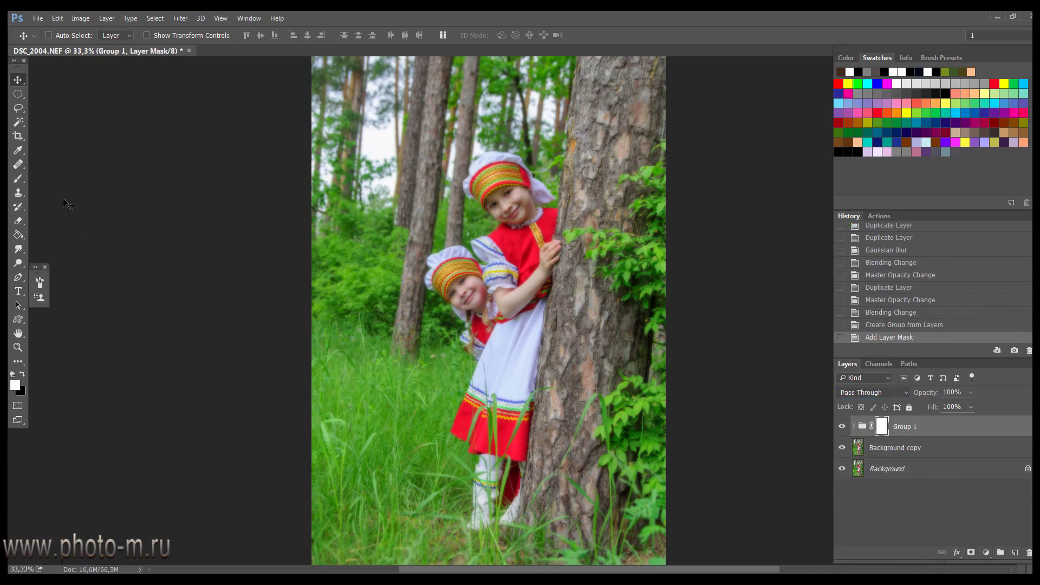
left_click(18, 235)
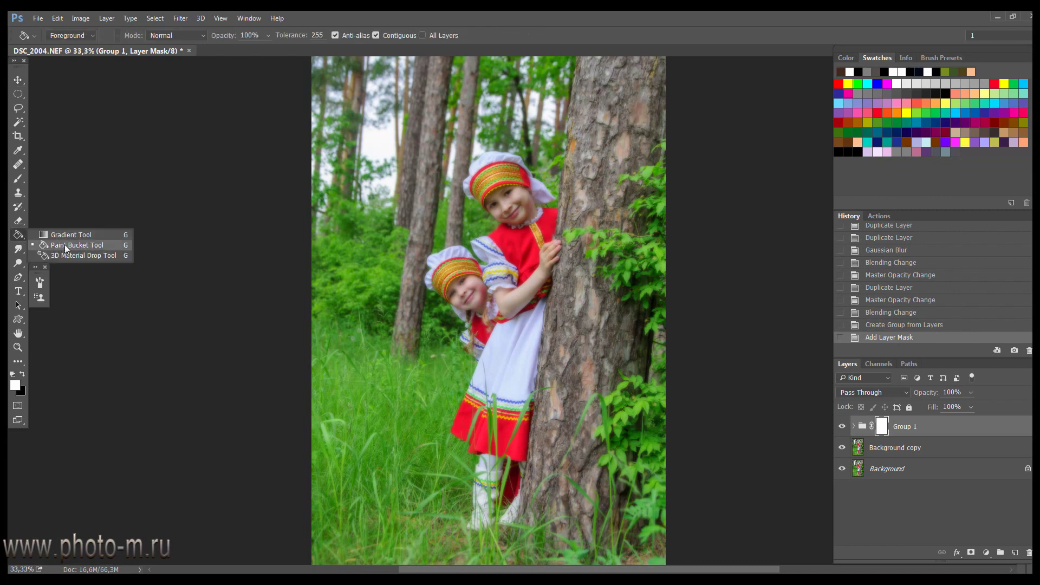
left_click(66, 248)
left_click(22, 374)
left_click(417, 214)
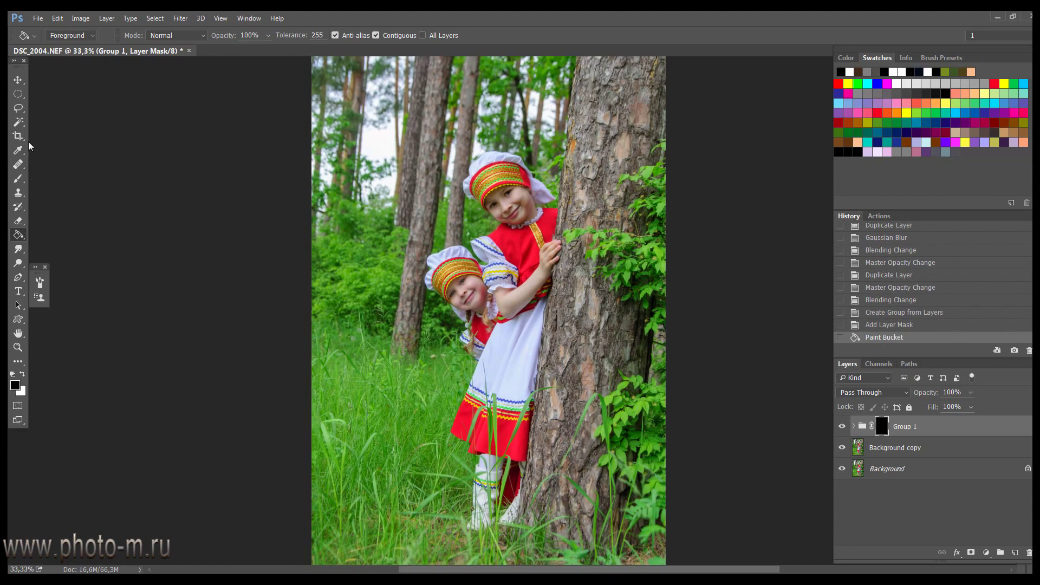
Set up a white soft round brush at about 70 px
left_click(20, 180)
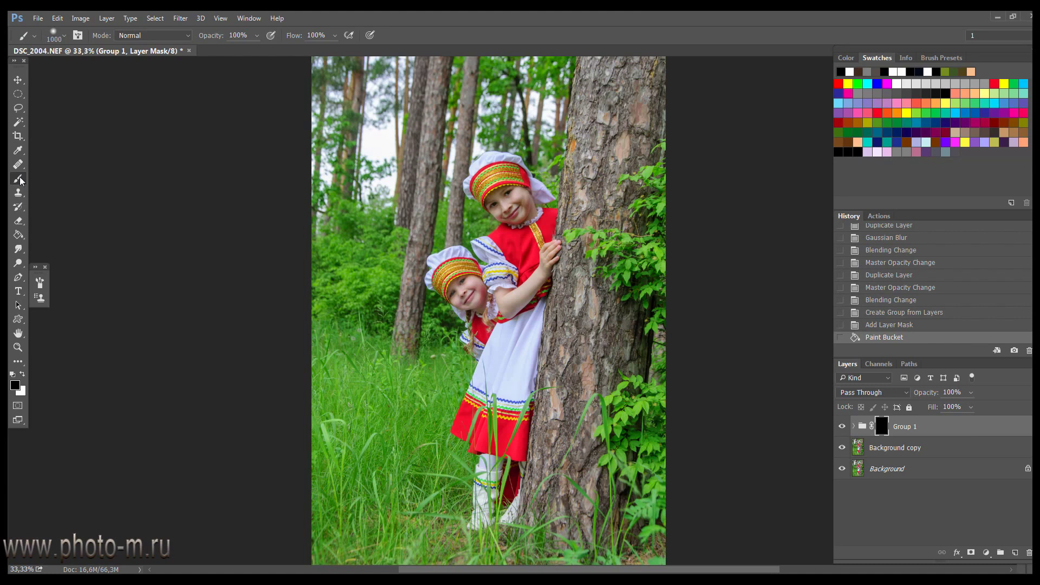
left_click(23, 375)
left_click(937, 58)
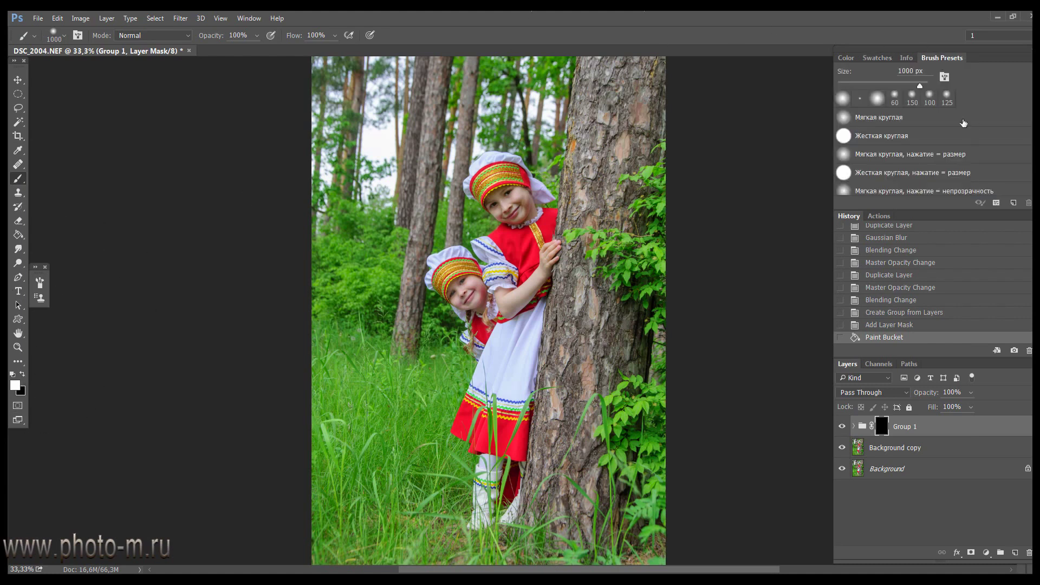
left_click(861, 119)
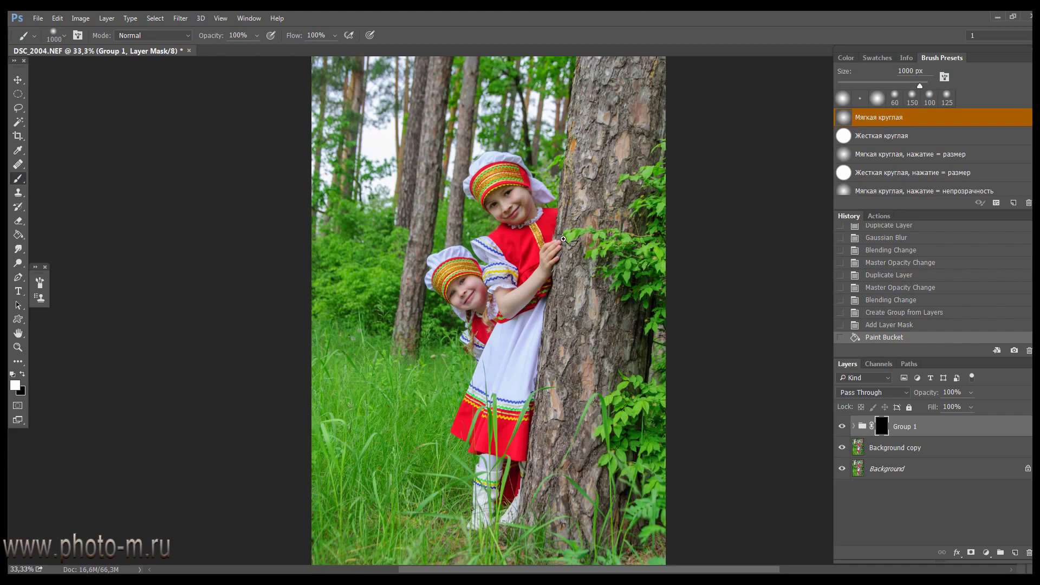
scroll(564, 239, "up", 2)
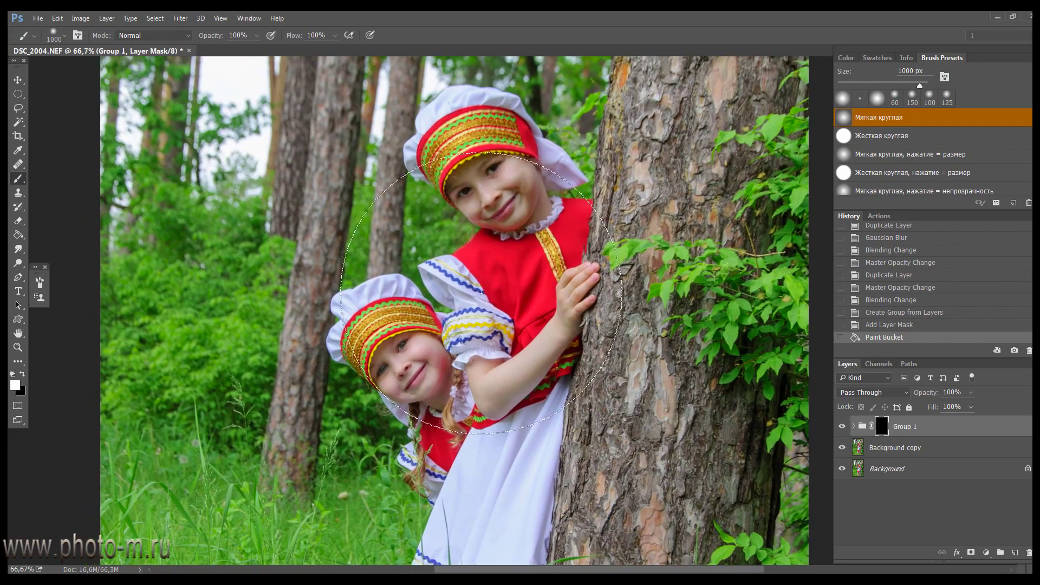
key("bracketleft")
key("bracketleft")
key("bracketleft")
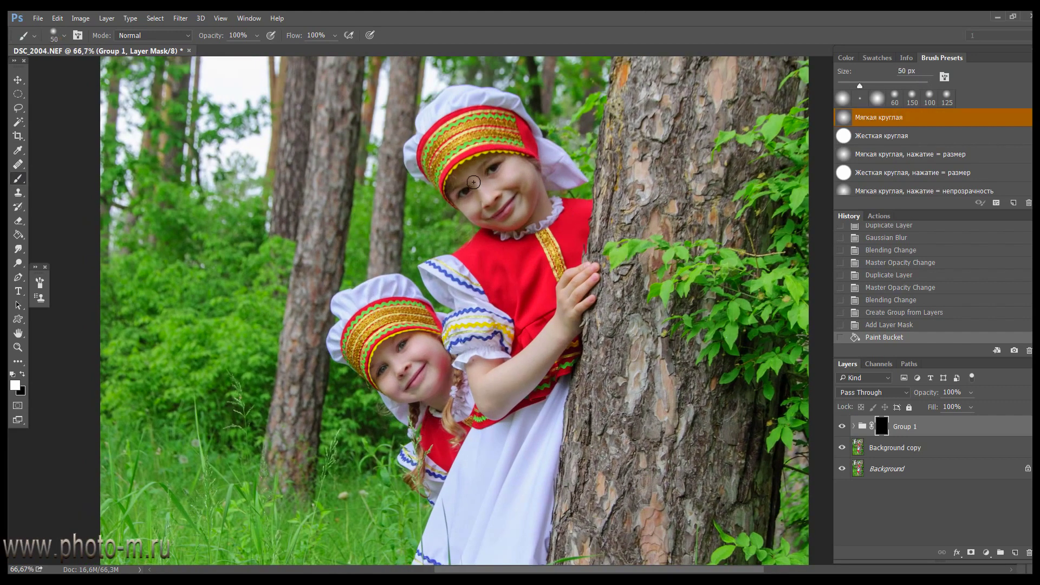
key("bracketright")
key("bracketright")
Paint white on the mask around the girls' faces and arms
left_click_drag(481, 194, 475, 179)
left_click_drag(486, 368, 492, 410)
mouse_move(429, 356)
left_mouse_down()
mouse_move(412, 365)
mouse_move(431, 396)
left_mouse_up()
left_click_drag(663, 354, 659, 334)
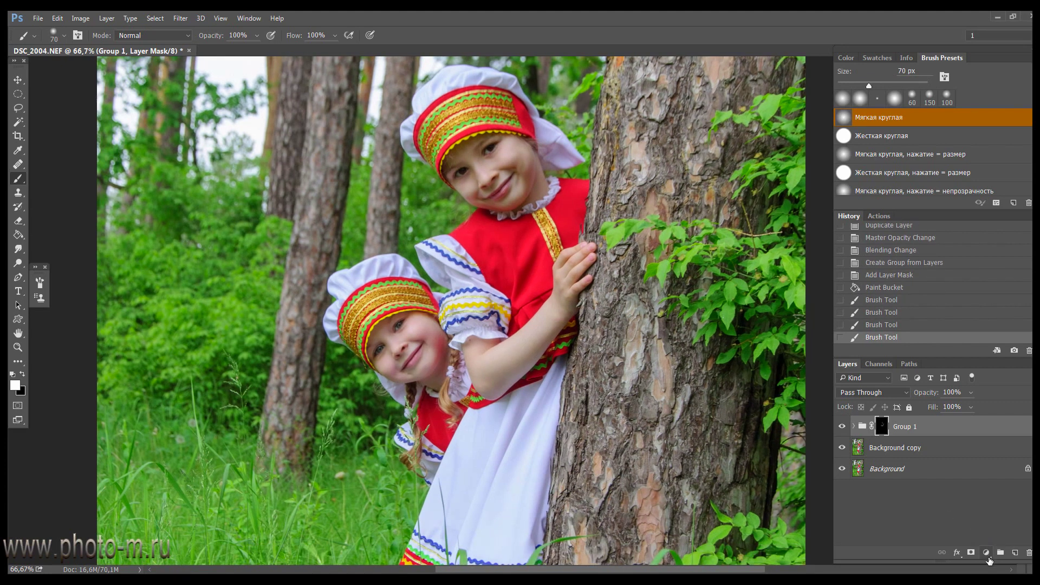
From Background copy, load the Blue channel's brightness as a selection and copy it
left_click(886, 448)
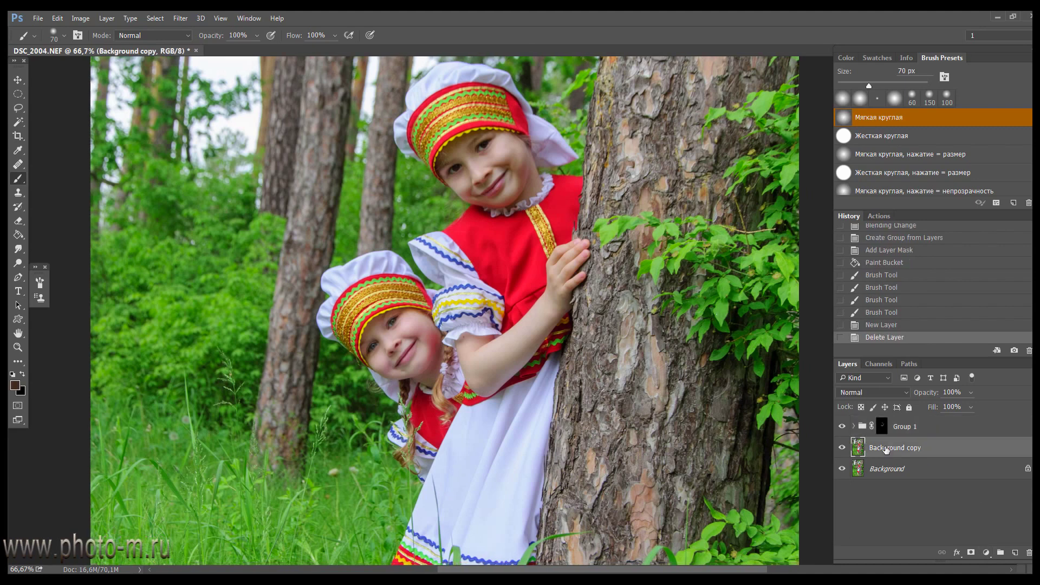
left_click(878, 365)
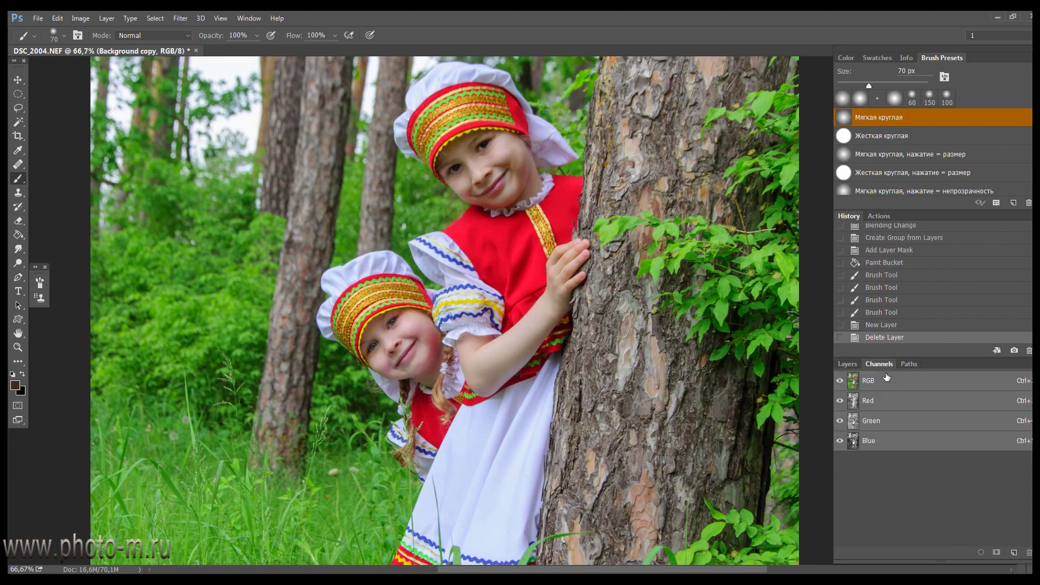
left_click(855, 441, "ctrl")
left_click(855, 441, "ctrl")
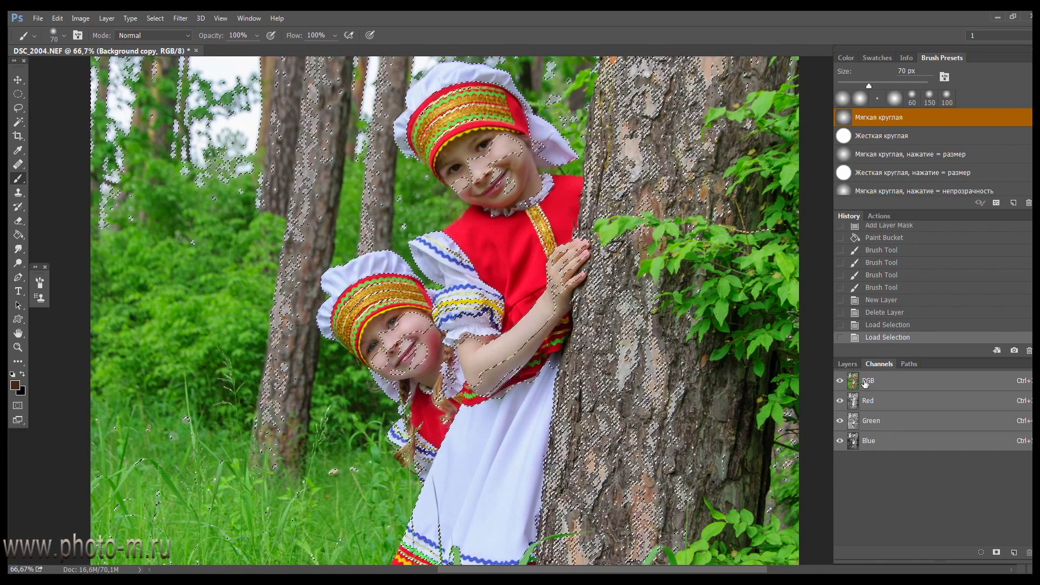
key("ctrl+d")
left_click(891, 446)
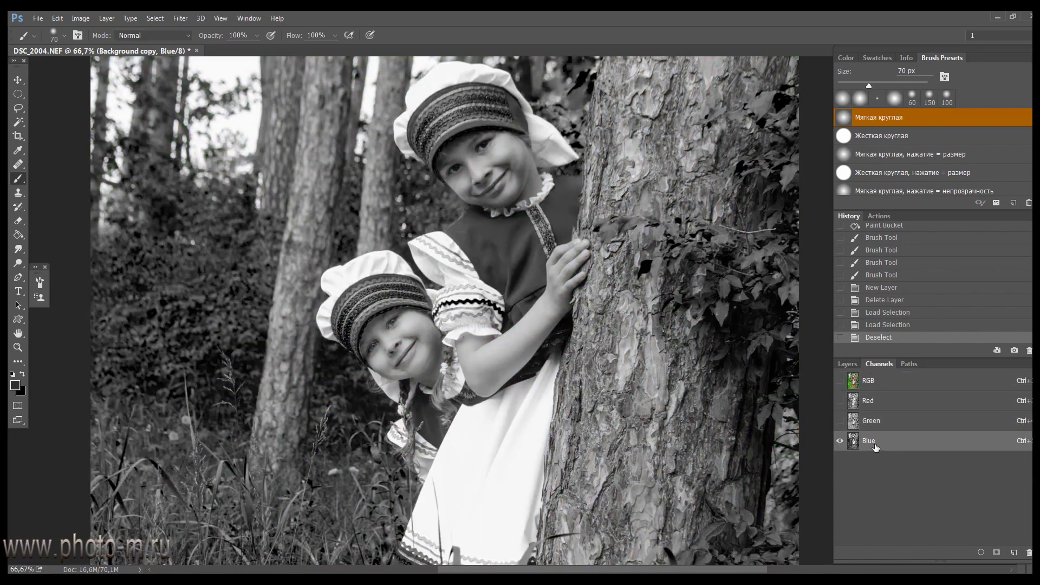
left_click(859, 442, "ctrl")
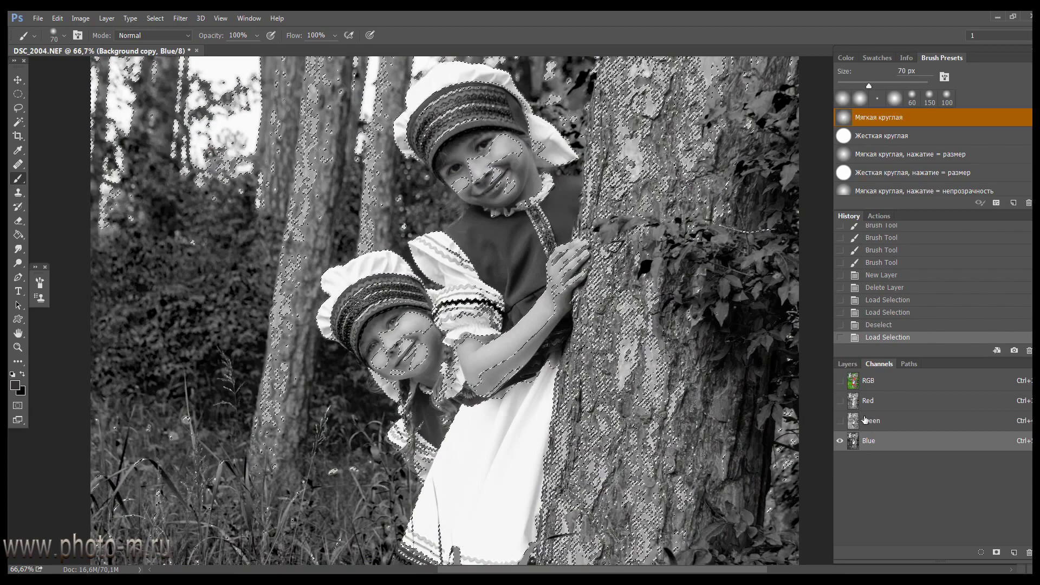
left_click(60, 19)
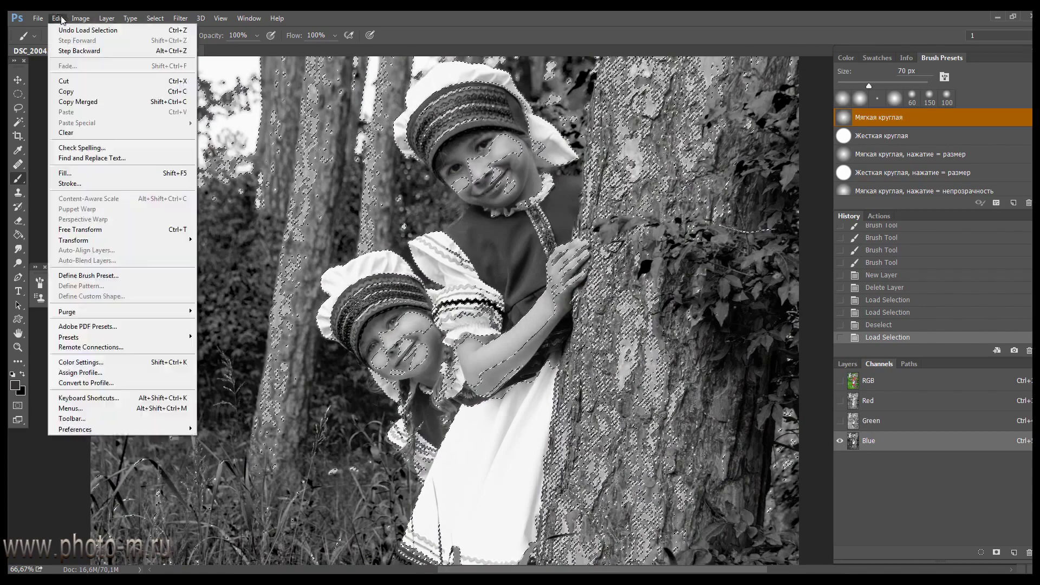
left_click(62, 86)
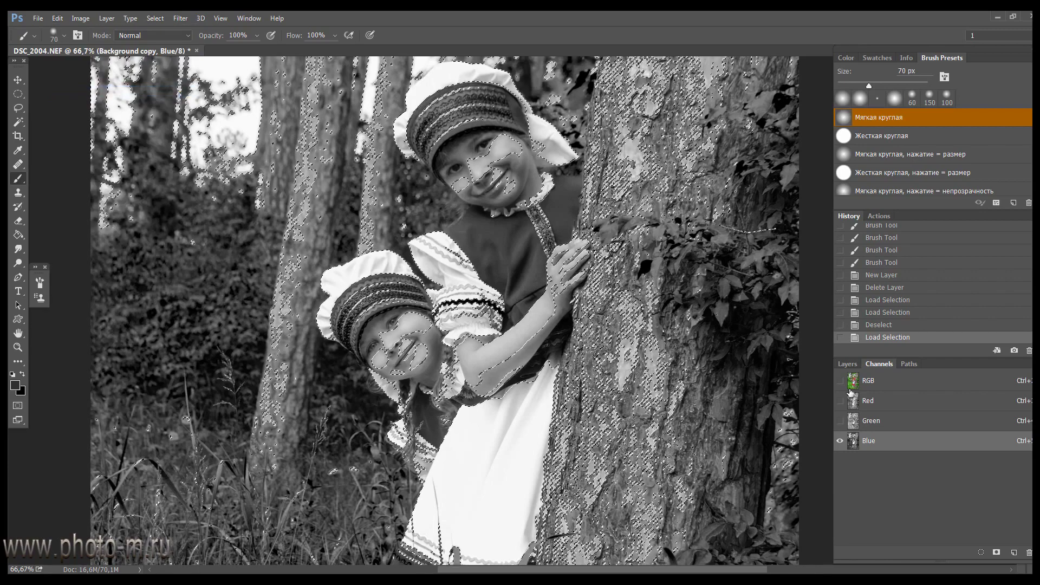
Paste the copied Blue-channel tones onto a new Layer 1 above Group 1
left_click(869, 382)
left_click(849, 364)
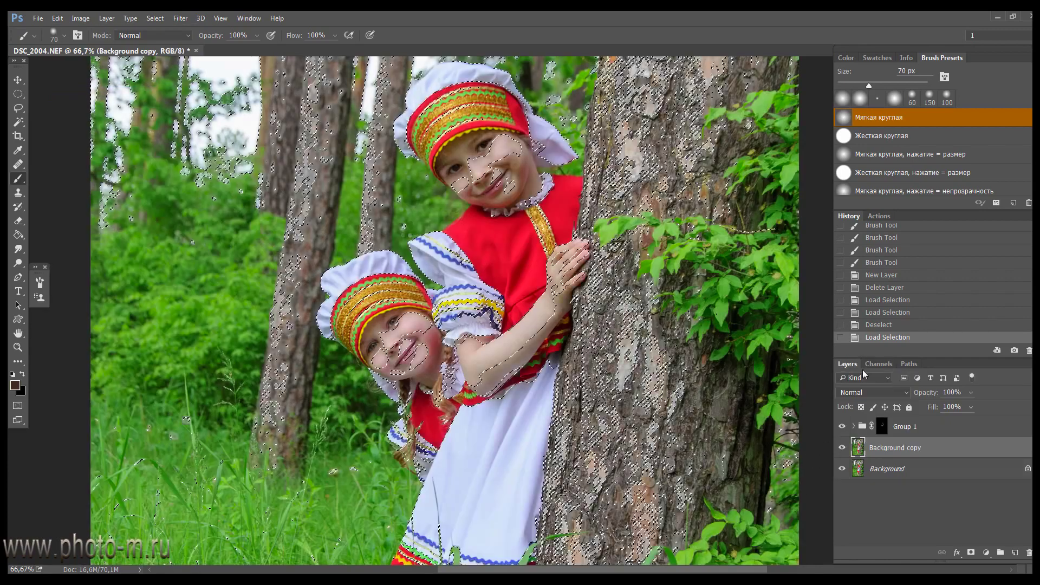
left_click(960, 426)
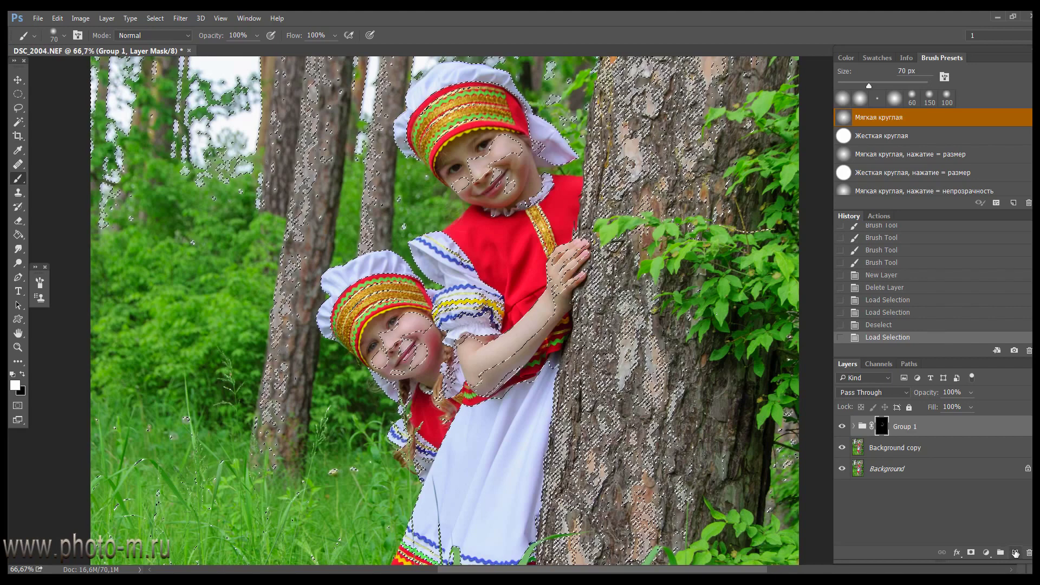
left_click(1015, 553)
left_click(57, 18)
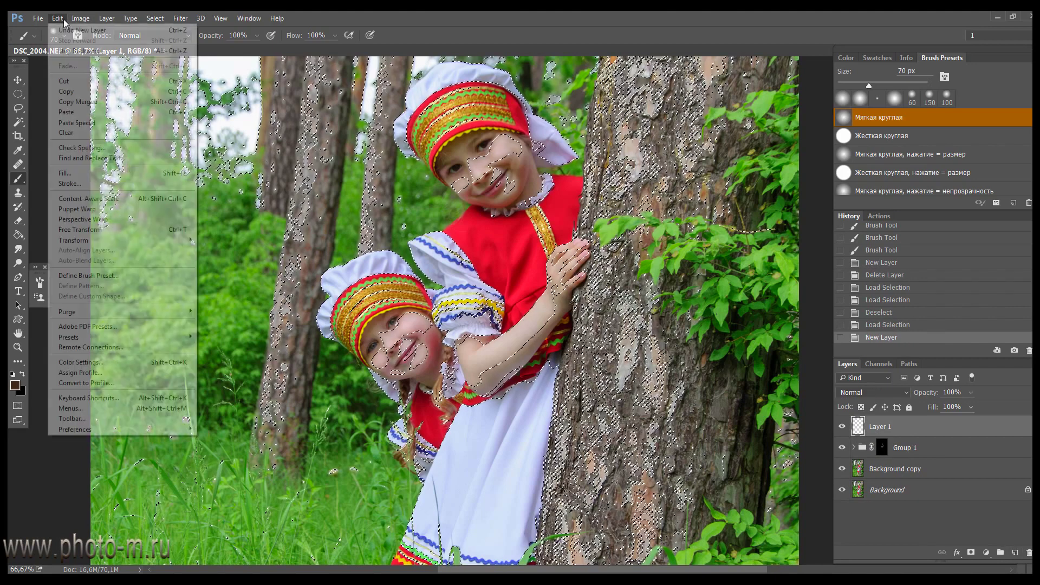
left_click(76, 113)
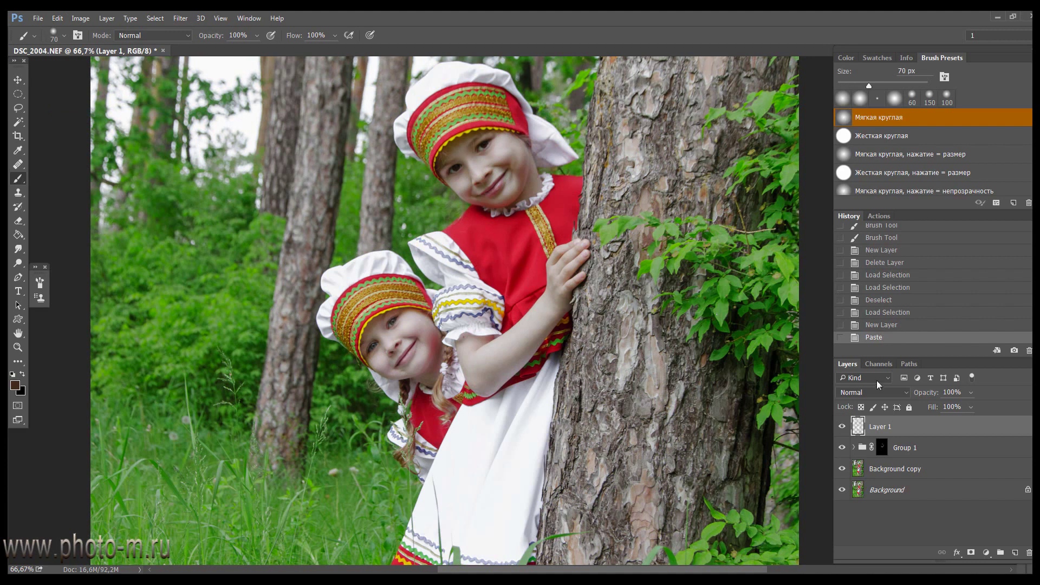
Blend Layer 1 in Soft Light and toggle its visibility to compare
left_click(886, 394)
left_click(875, 264)
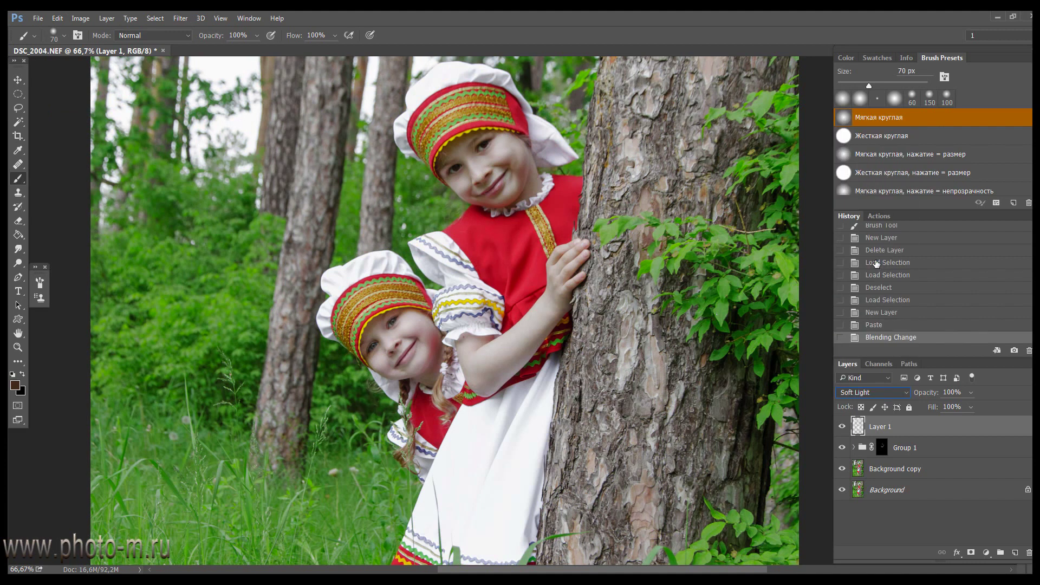
left_click(842, 427)
left_click(842, 427)
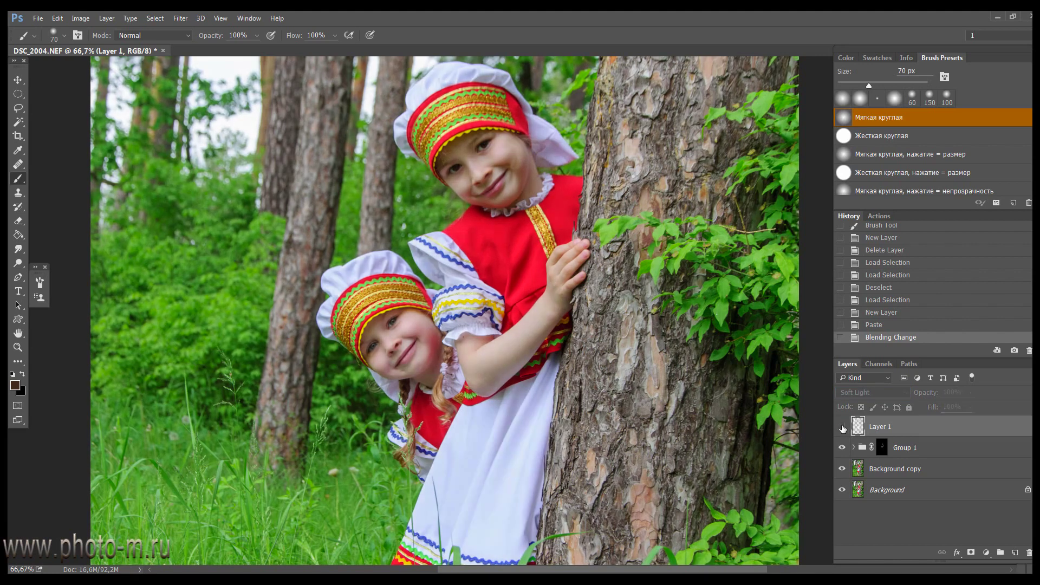
left_click(842, 427)
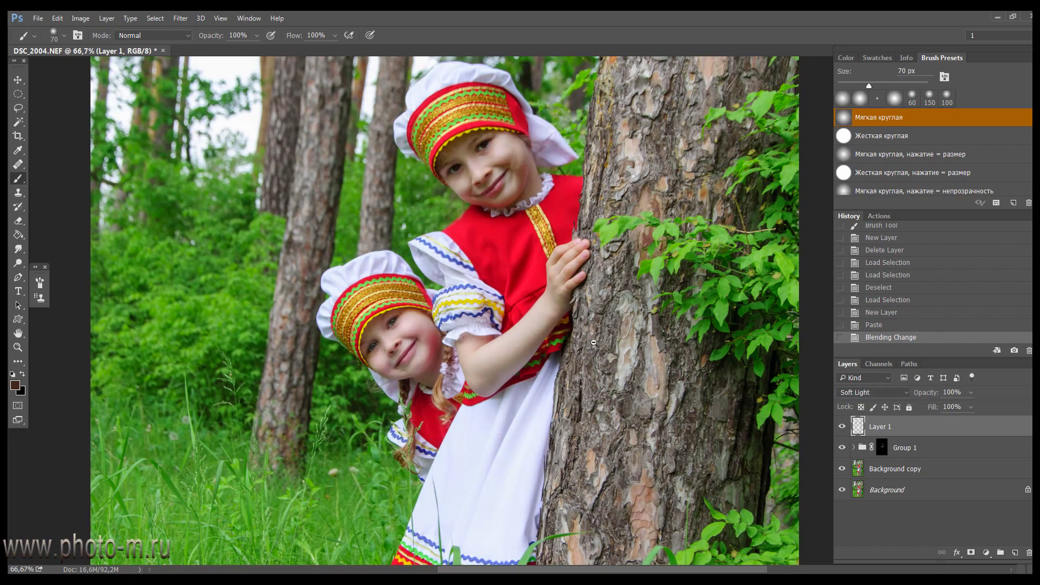
key("ctrl+minus")
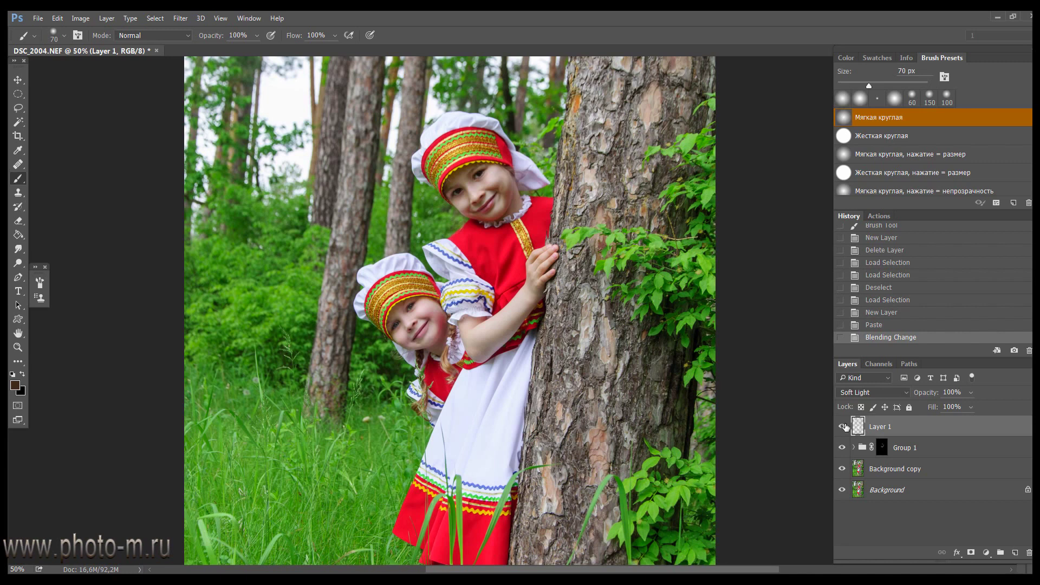
left_click(842, 427)
left_click(842, 426)
left_click(842, 427)
left_click(842, 427)
Load the Background copy's brightness selection and Copy Merged
key("ctrl+plus")
left_click(888, 469)
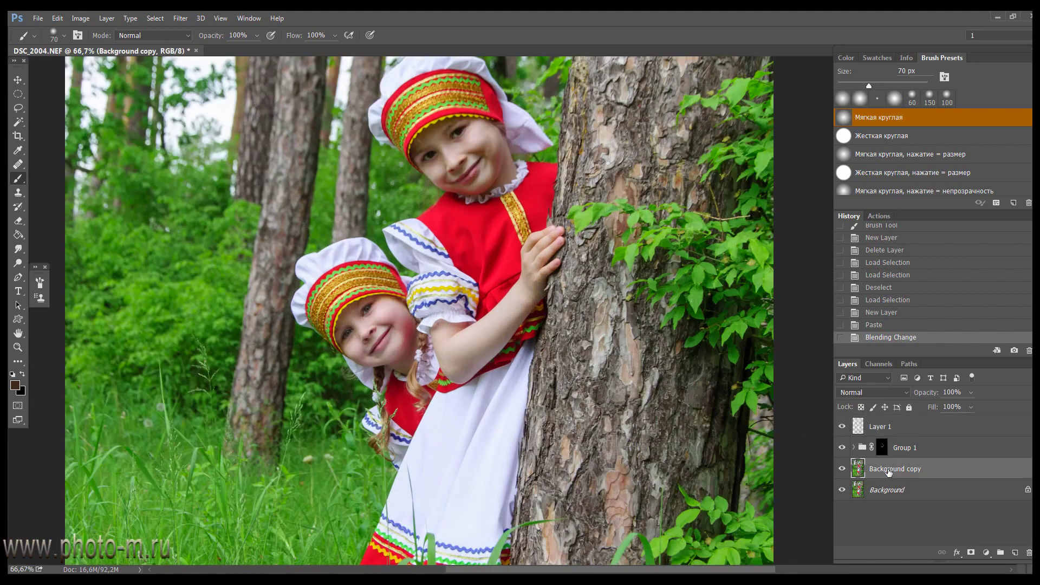
left_click(879, 364)
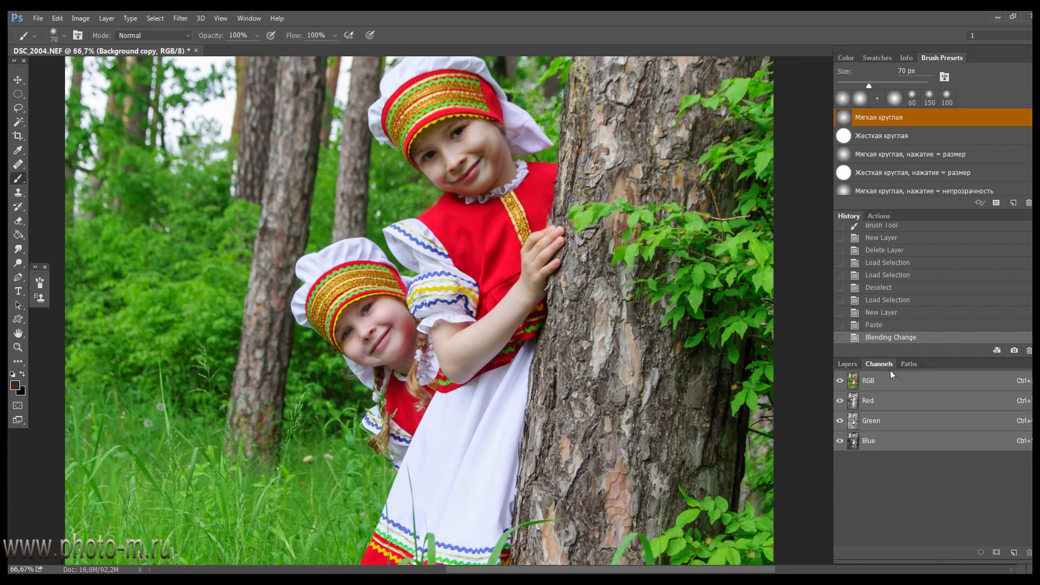
left_click(861, 442, "ctrl")
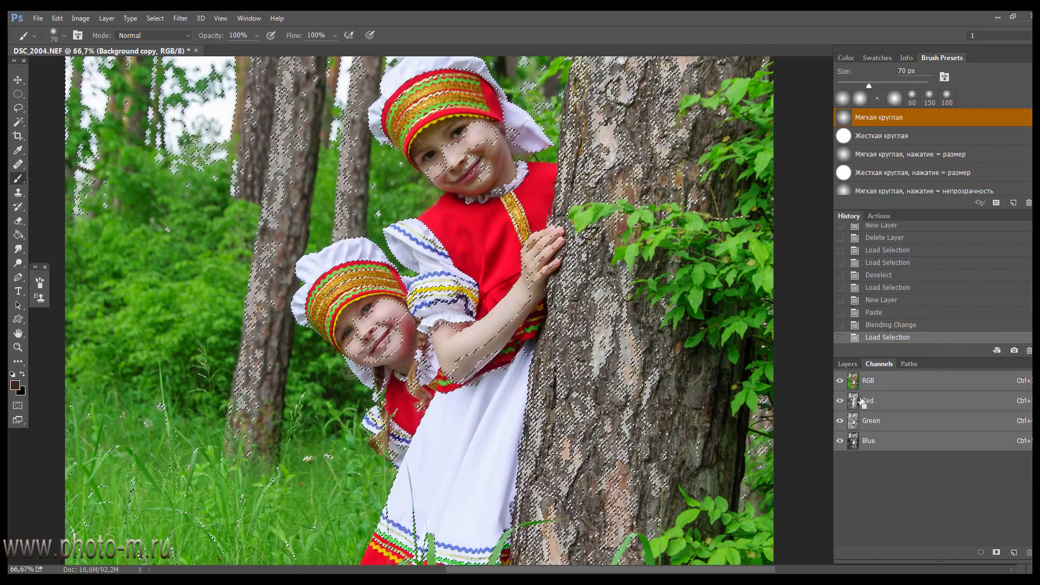
left_click(847, 364)
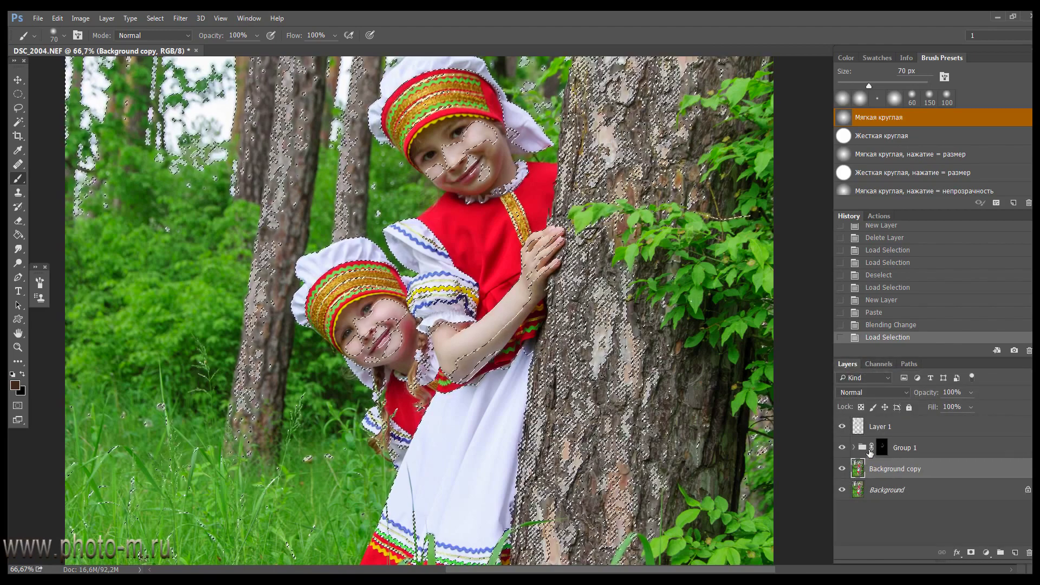
left_click(53, 19)
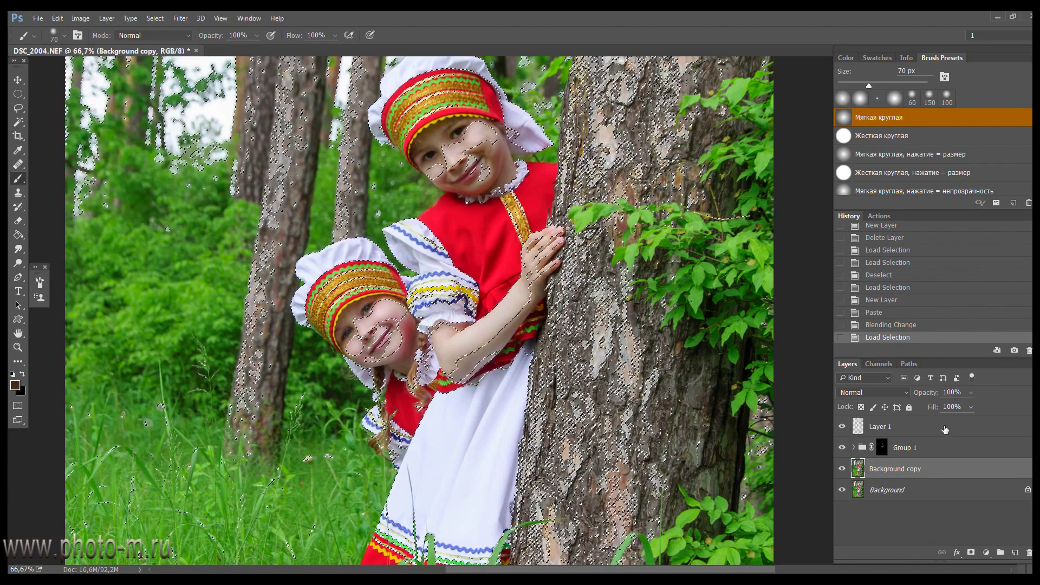
Paste the merged copy onto a new top Layer 2 blended in Linear Light
left_click(1015, 553)
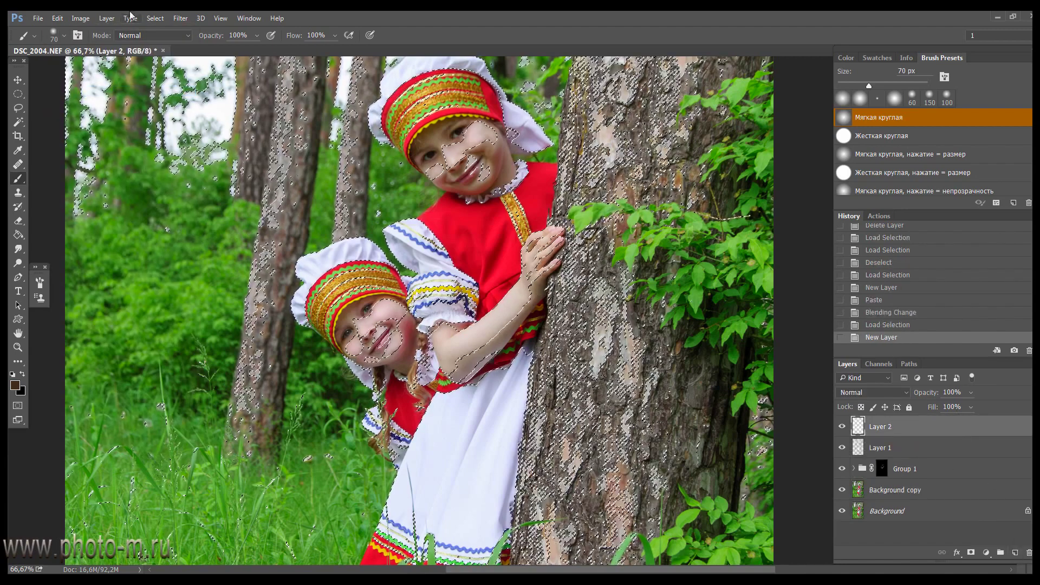
left_click(57, 18)
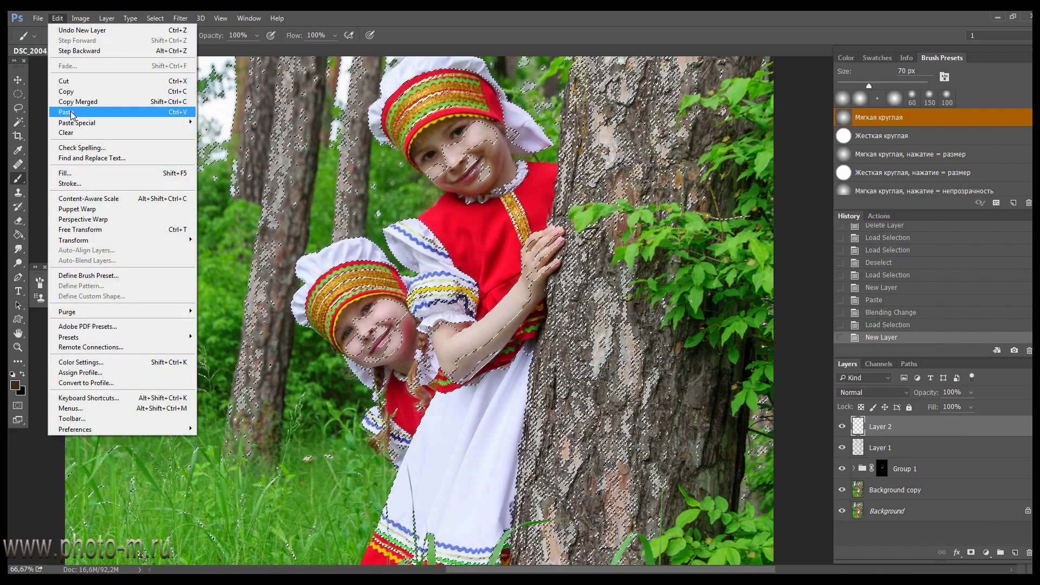
left_click(68, 112)
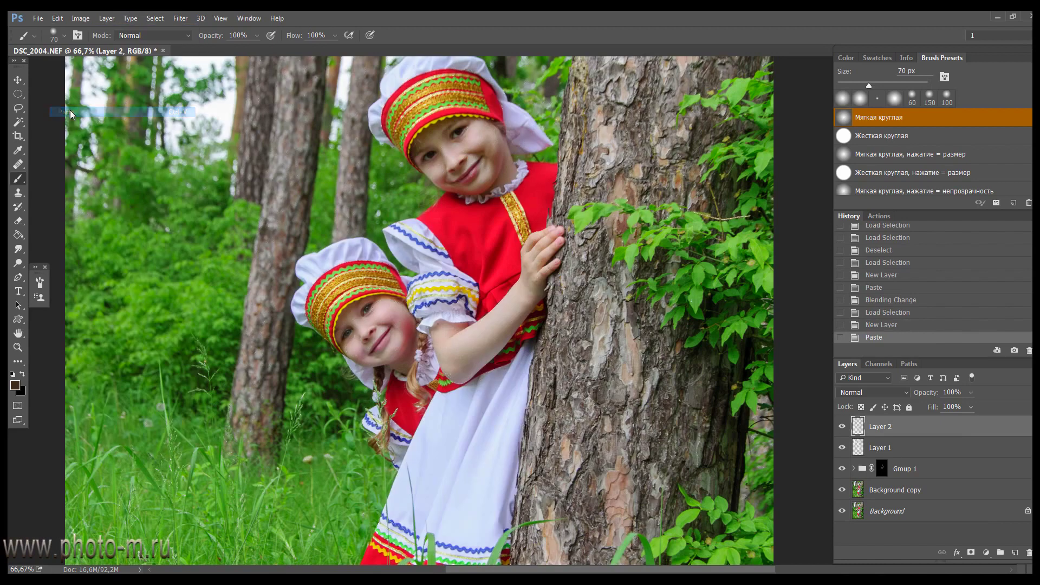
left_click(862, 396)
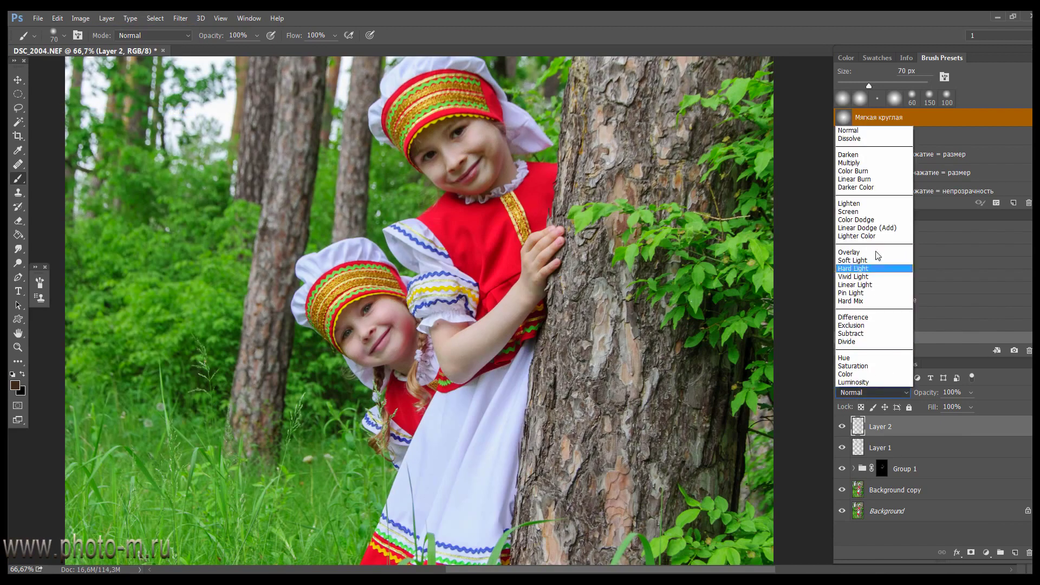
left_click(865, 284)
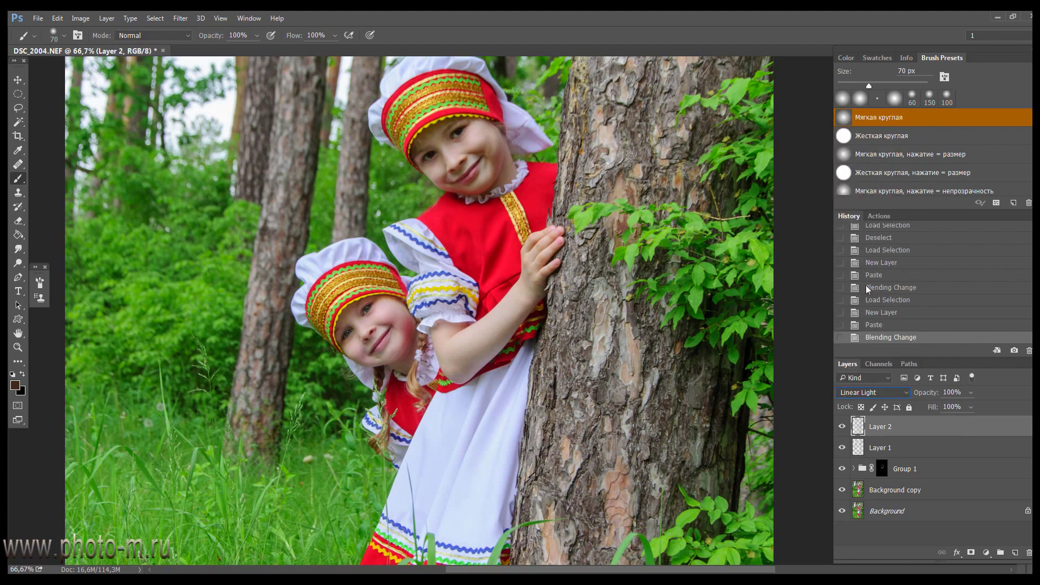
Apply a High Pass filter with value 1 to Layer 2, then toggle it to compare
left_click(180, 18)
mouse_move(188, 271)
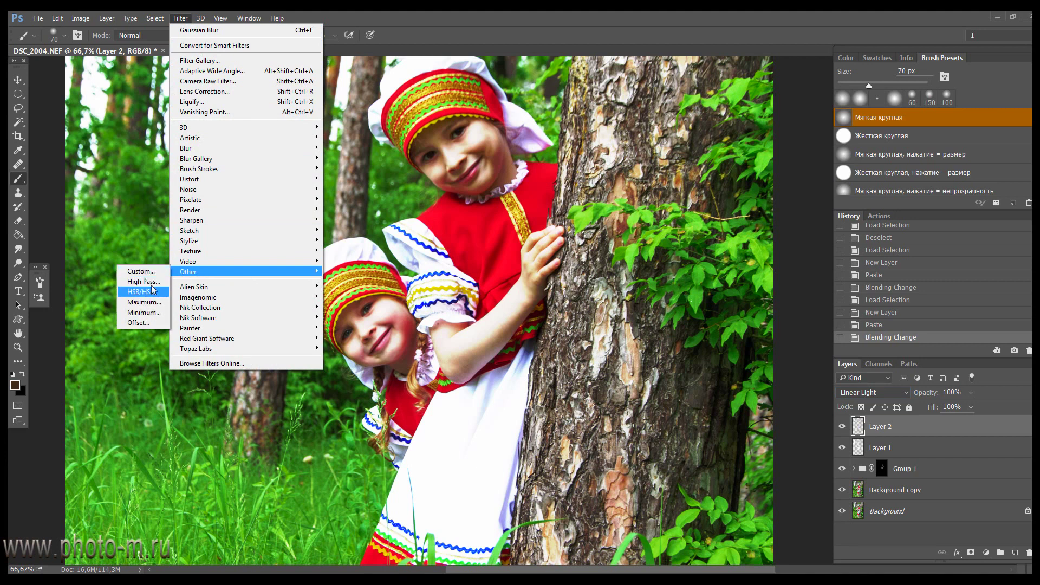
left_click(156, 282)
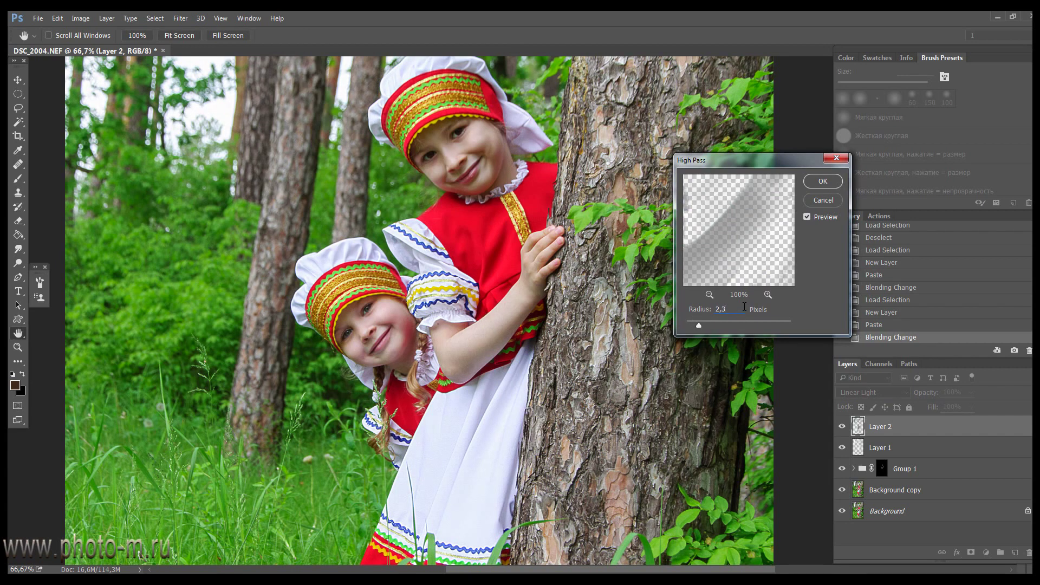
type("1,7")
left_click(836, 180)
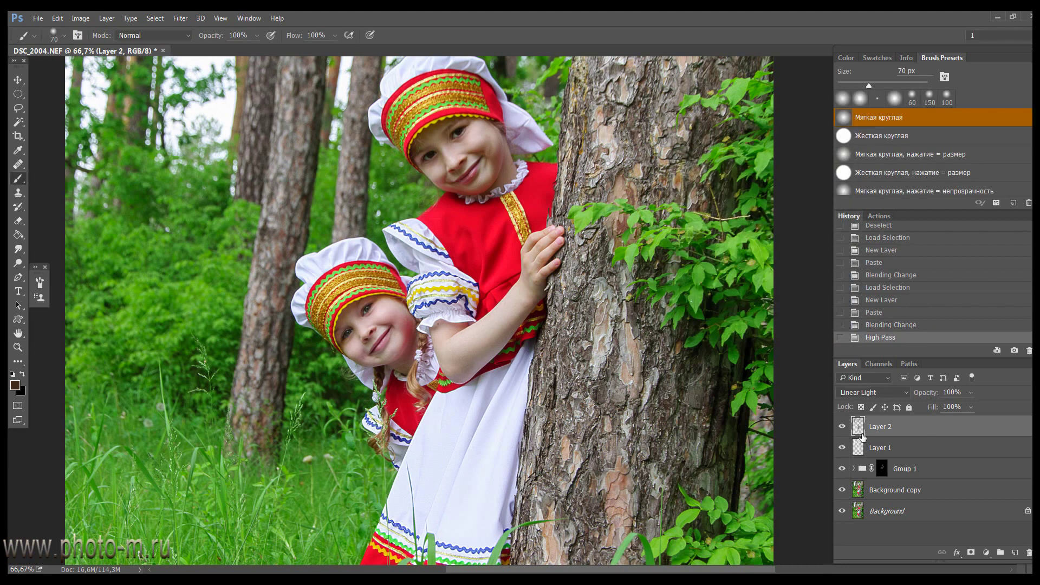
left_click(844, 427)
Add a black mask to Layer 2 and paint sharpening back over both girls' faces with a 250 px brush
left_click(971, 555, "alt")
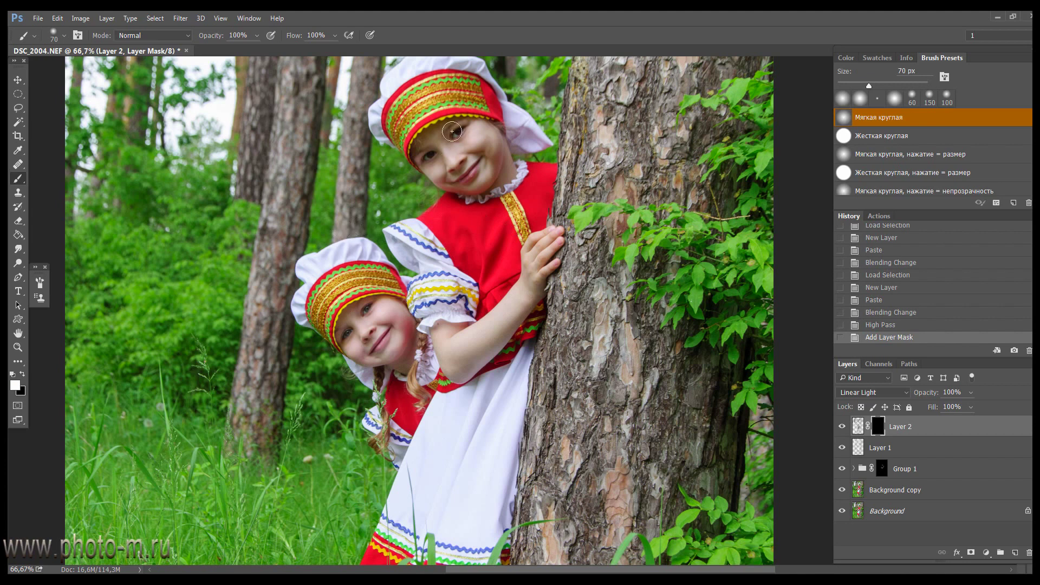
key("bracketright")
key("bracketright")
key("bracketright")
left_click_drag(471, 138, 477, 238)
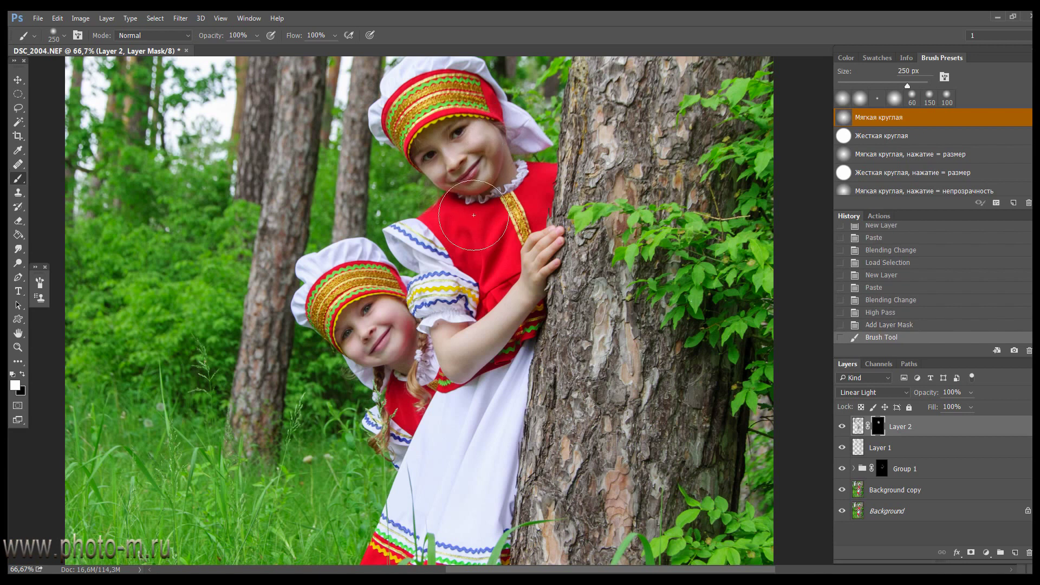
left_click_drag(507, 318, 504, 227)
left_click_drag(607, 239, 678, 276)
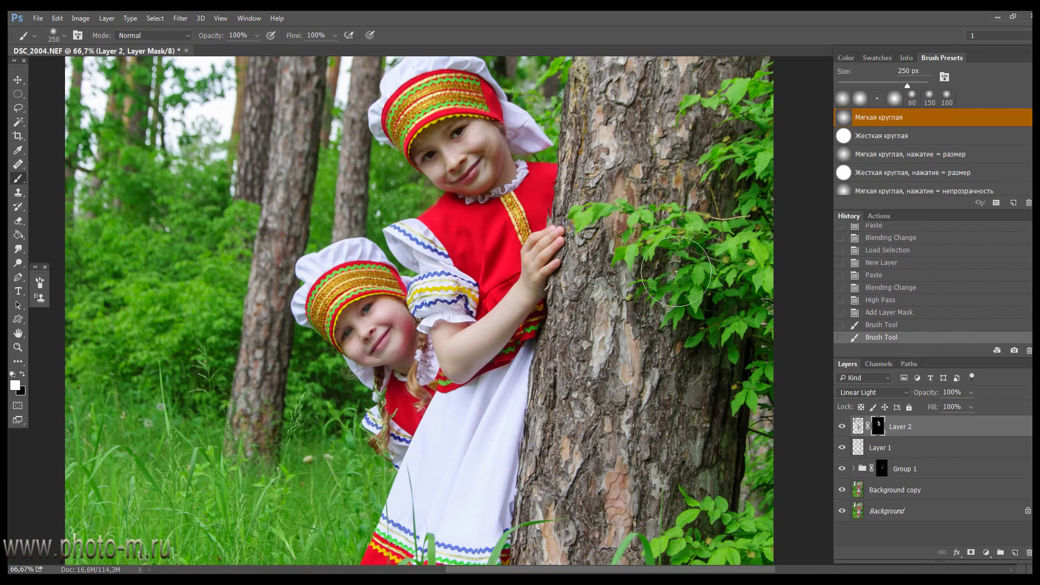
left_click_drag(684, 174, 590, 232)
left_click(591, 232)
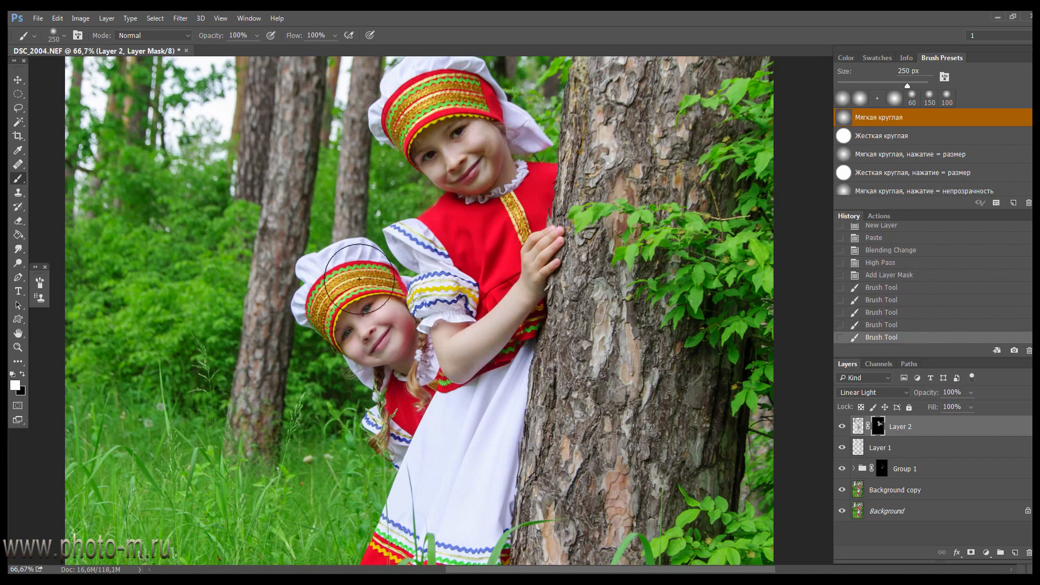
Paint the sharpening back along the younger girl's costume and lower skirt
left_click_drag(392, 319, 390, 428)
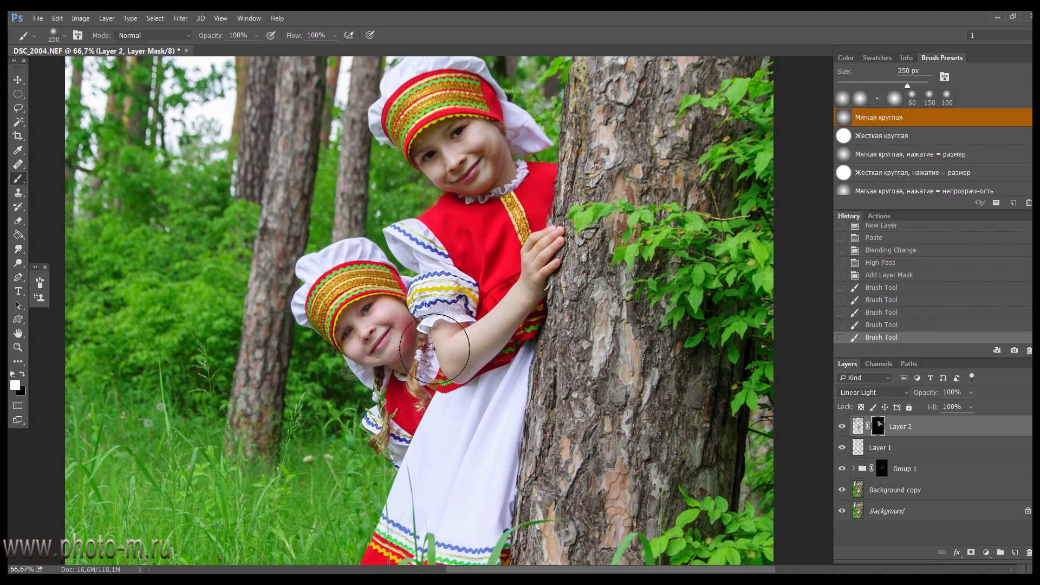
left_click_drag(485, 350, 493, 221)
mouse_move(422, 564)
left_mouse_down()
mouse_move(451, 398)
mouse_move(488, 390)
mouse_move(455, 411)
left_mouse_up()
left_click_drag(483, 254, 485, 216)
mouse_move(492, 300)
left_mouse_down()
mouse_move(476, 329)
mouse_move(447, 561)
left_mouse_up()
left_click_drag(459, 220, 443, 270)
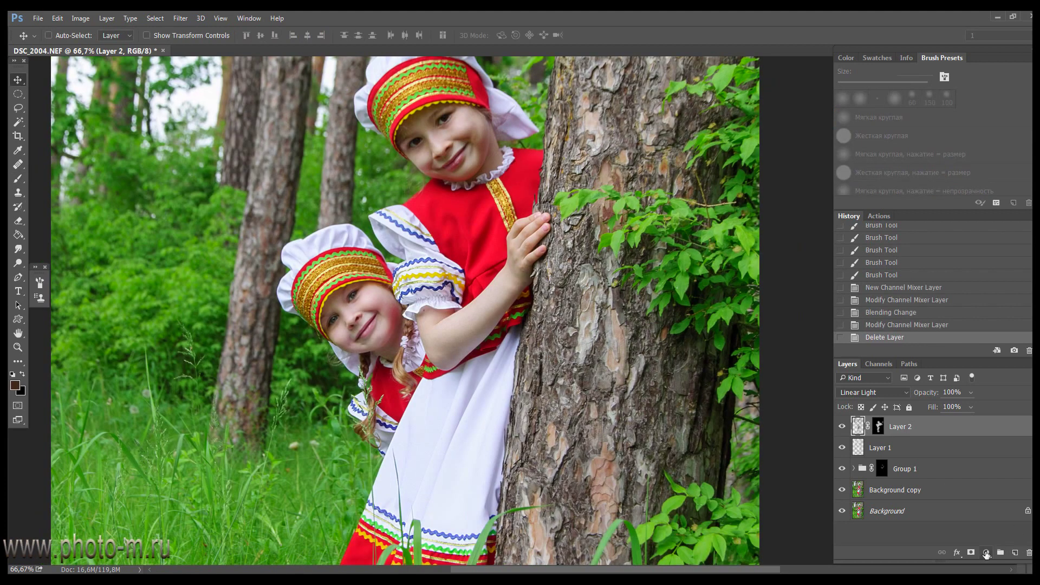
left_click(986, 554)
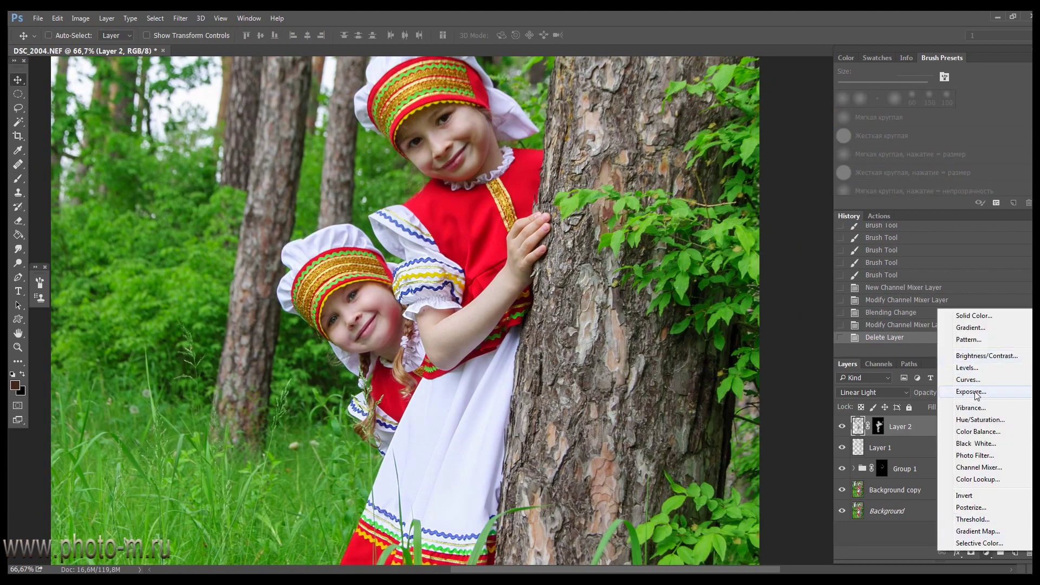
Add a Color Balance layer with midtones Cyan-Red +24 and Yellow-Blue -22, mask filled black
left_click(978, 432)
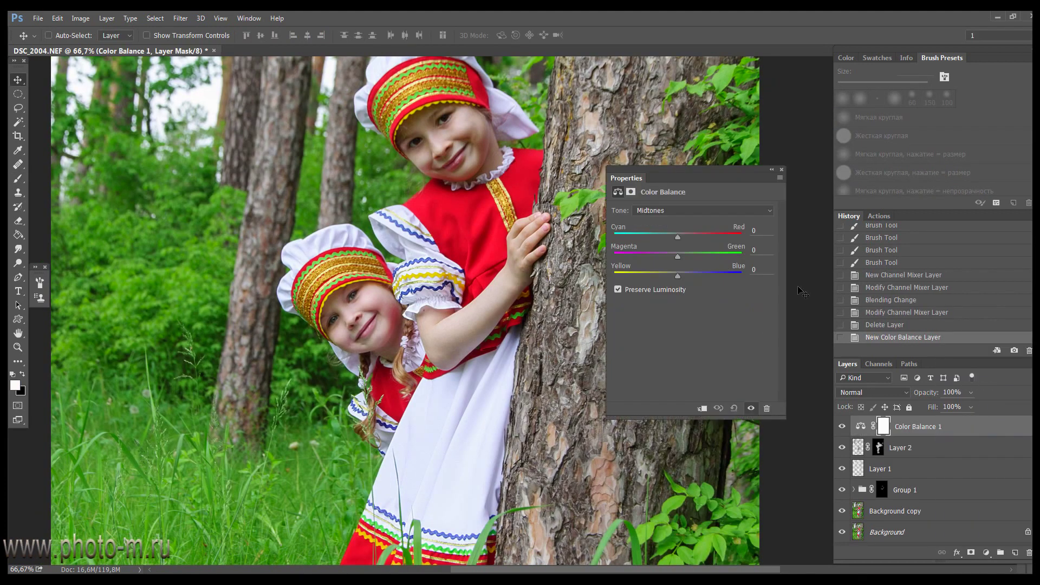
left_click_drag(665, 275, 663, 276)
left_click_drag(678, 237, 696, 237)
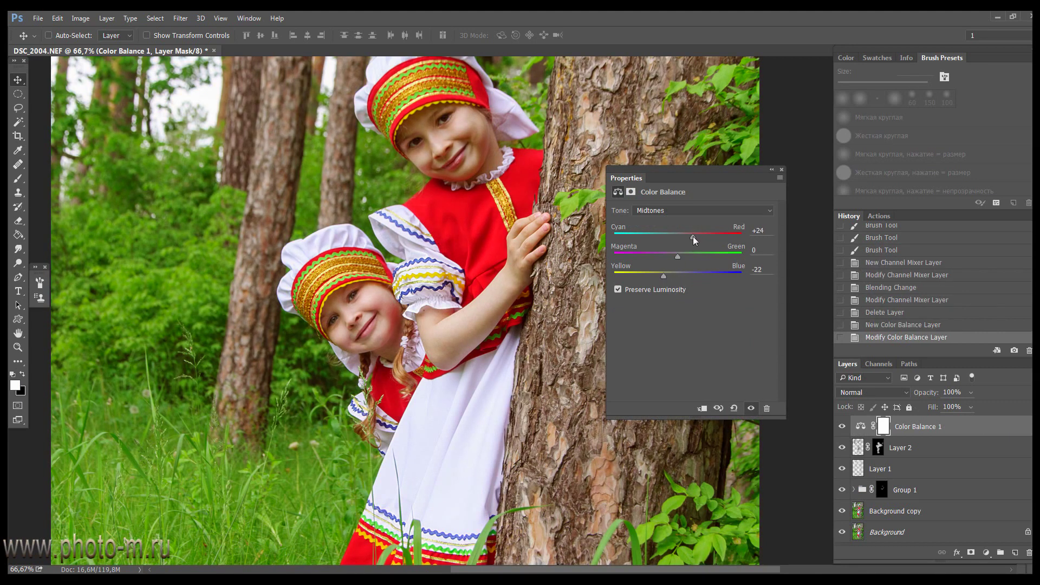
left_click_drag(664, 276, 672, 257)
left_click(781, 170)
key("ctrl+BackSpace")
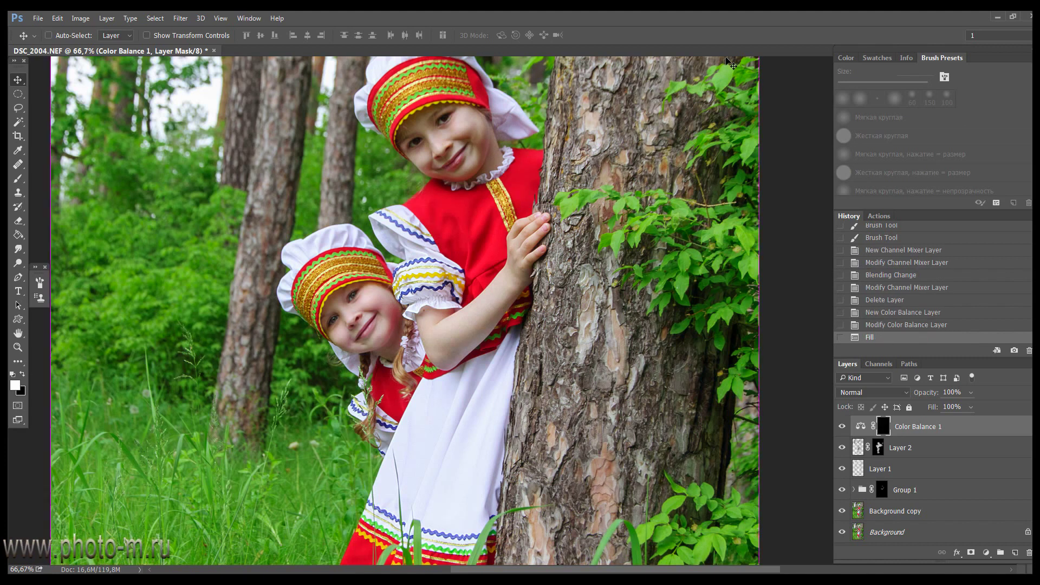
Brush white on the mask over both girls' faces, cheeks and arms with a 70–90 px brush
key("b")
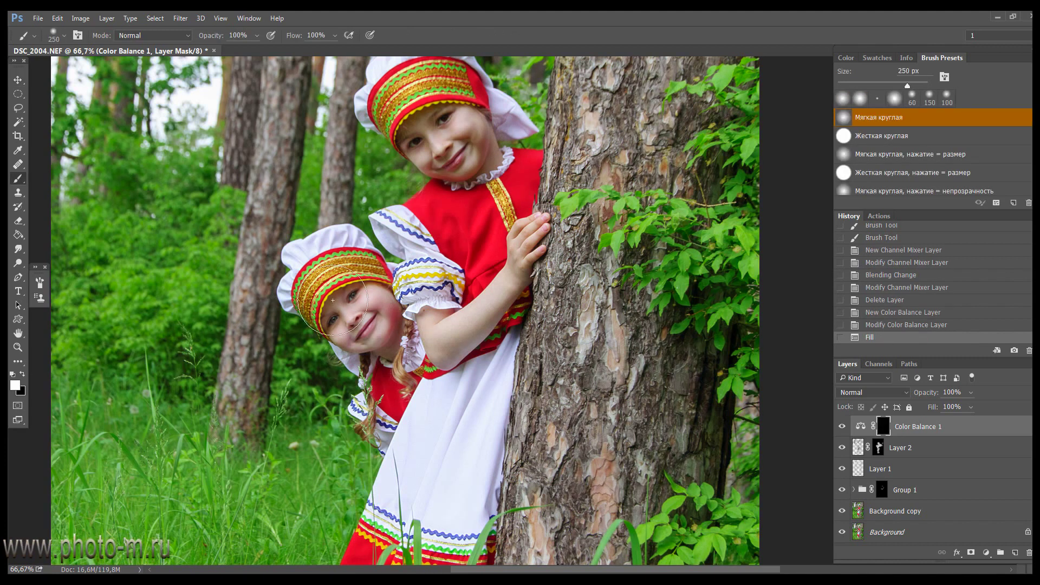
key("bracketleft")
key("bracketleft")
key("bracketleft")
left_click_drag(387, 311, 349, 336)
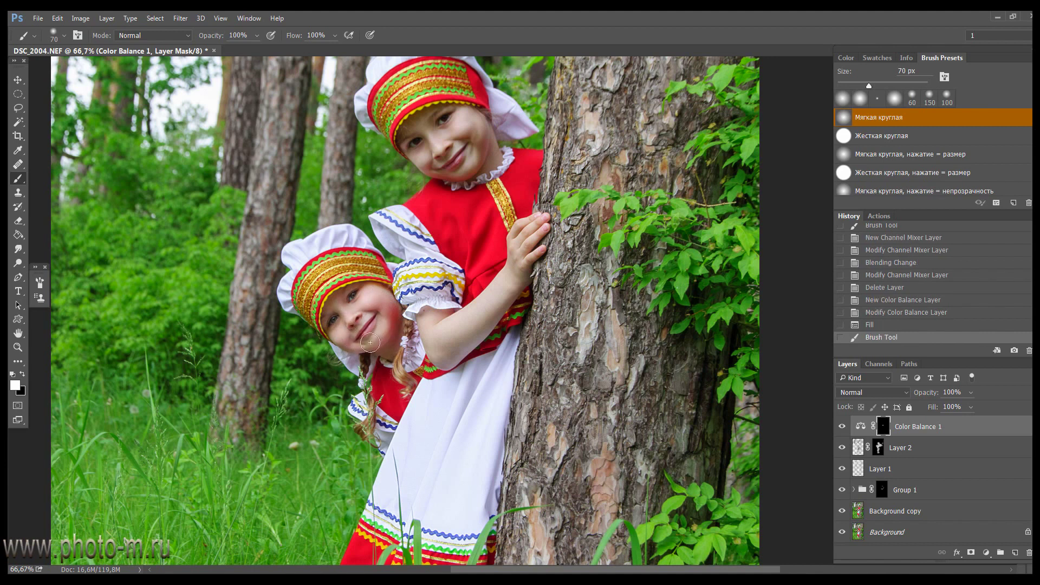
left_click_drag(380, 299, 386, 370)
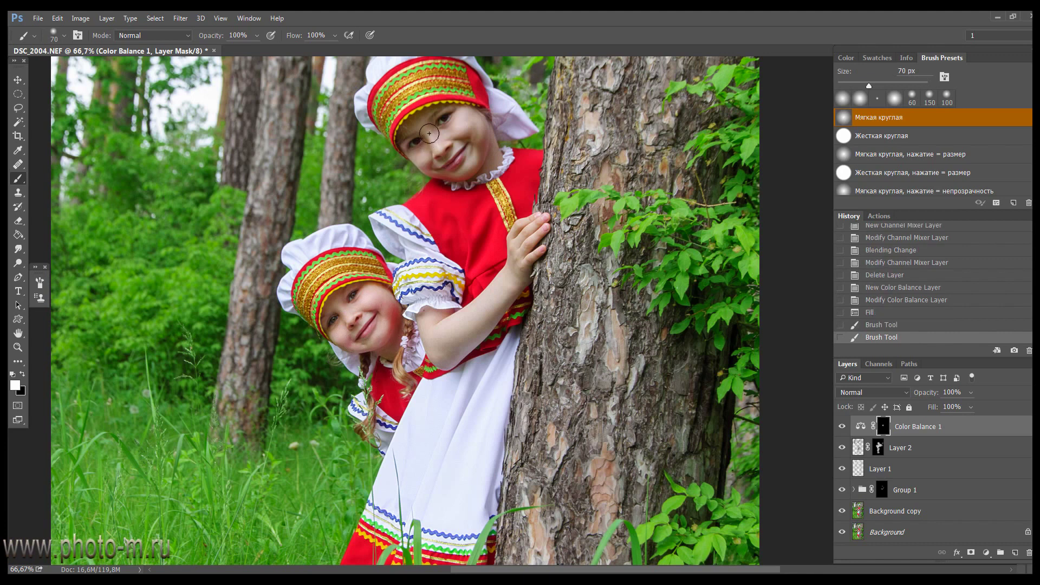
left_click_drag(480, 152, 491, 163)
key("bracketright")
key("bracketright")
mouse_move(448, 340)
left_mouse_down()
mouse_move(525, 238)
mouse_move(425, 319)
mouse_move(495, 312)
left_mouse_up()
left_click(495, 312)
left_click_drag(439, 141, 482, 163)
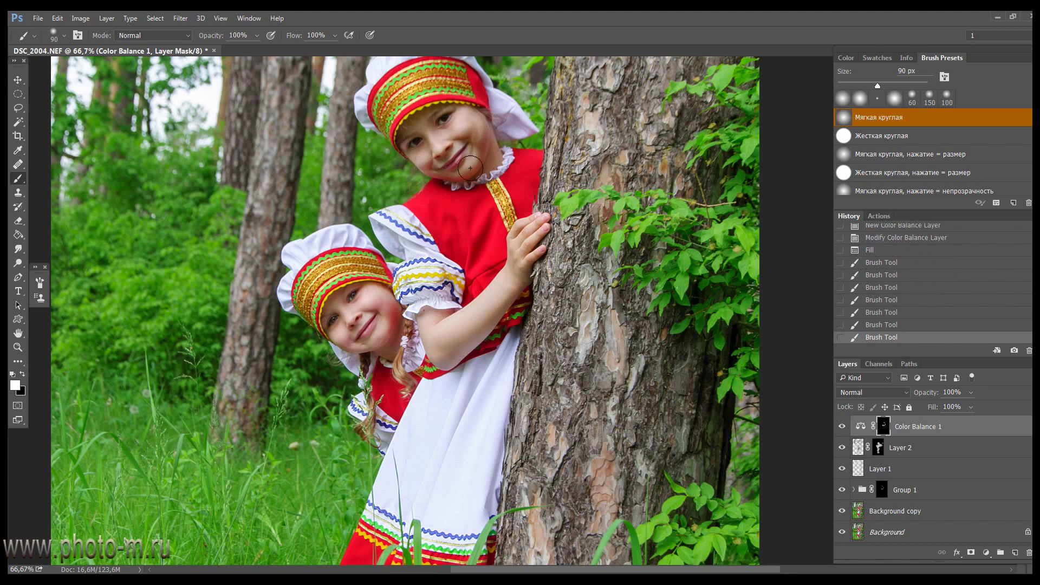
mouse_move(395, 372)
left_mouse_down()
mouse_move(387, 382)
mouse_move(405, 426)
left_mouse_up()
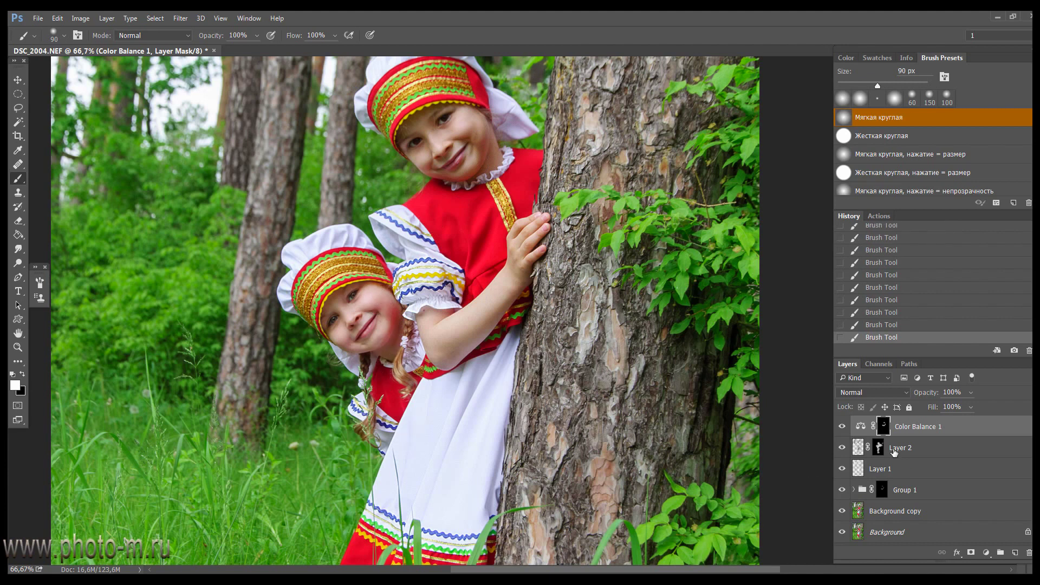
left_click(842, 427)
Add a Photo Filter layer and change its filter colour to the redder orange ec6a00 (H 27)
left_click(986, 553)
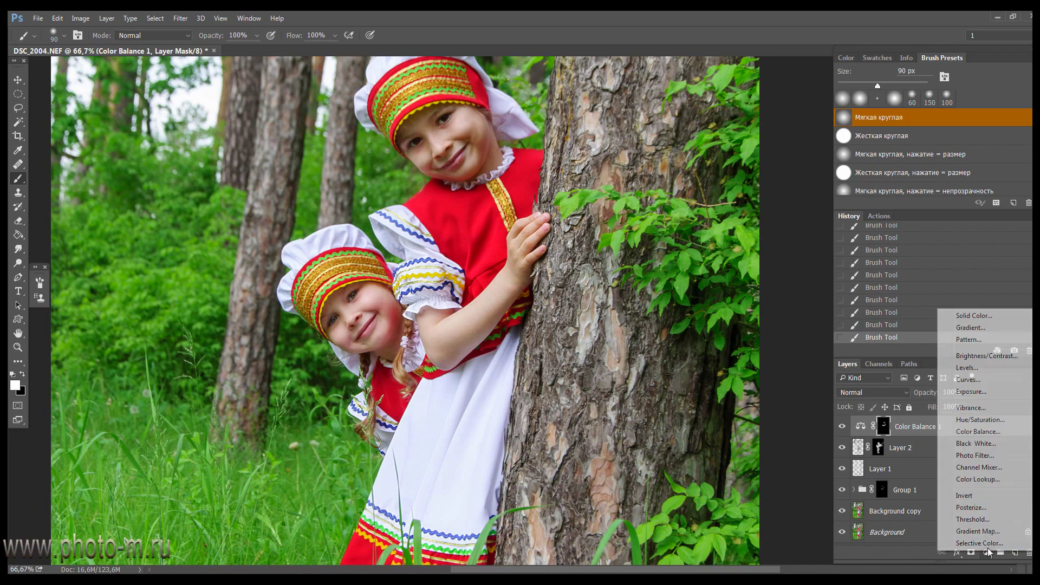
left_click(986, 456)
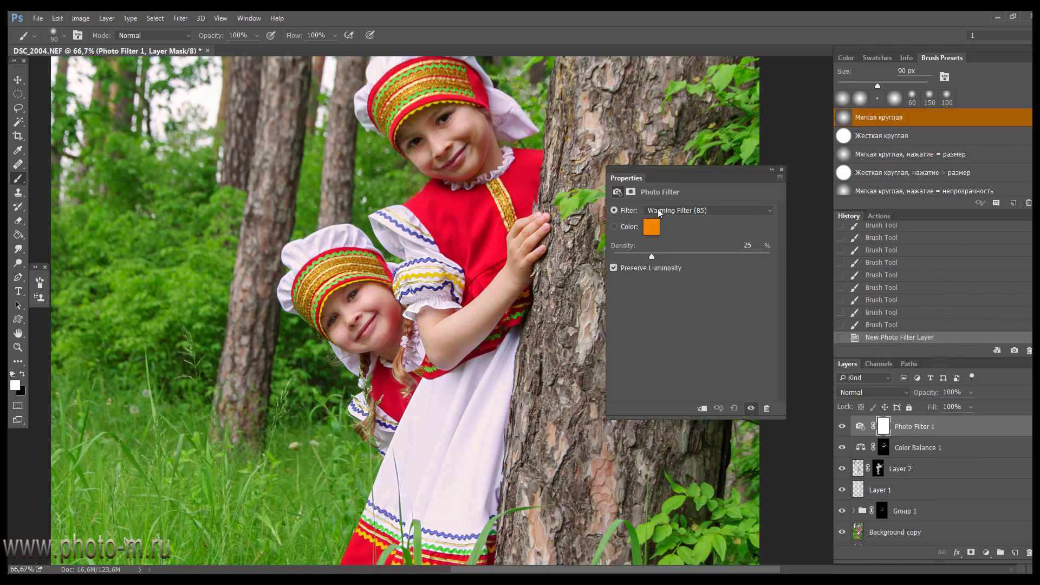
left_click(650, 230)
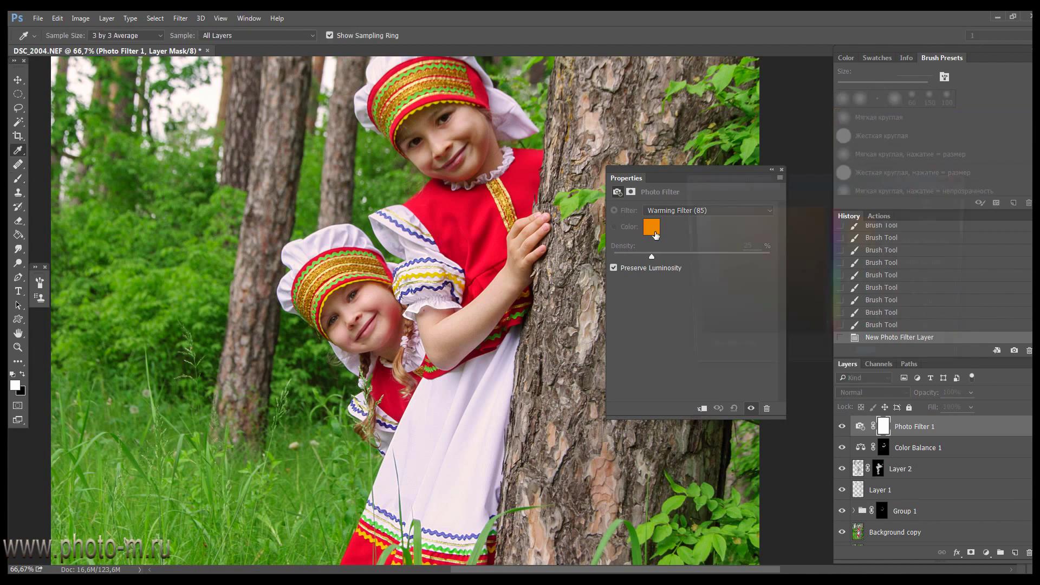
left_click_drag(827, 330, 827, 334)
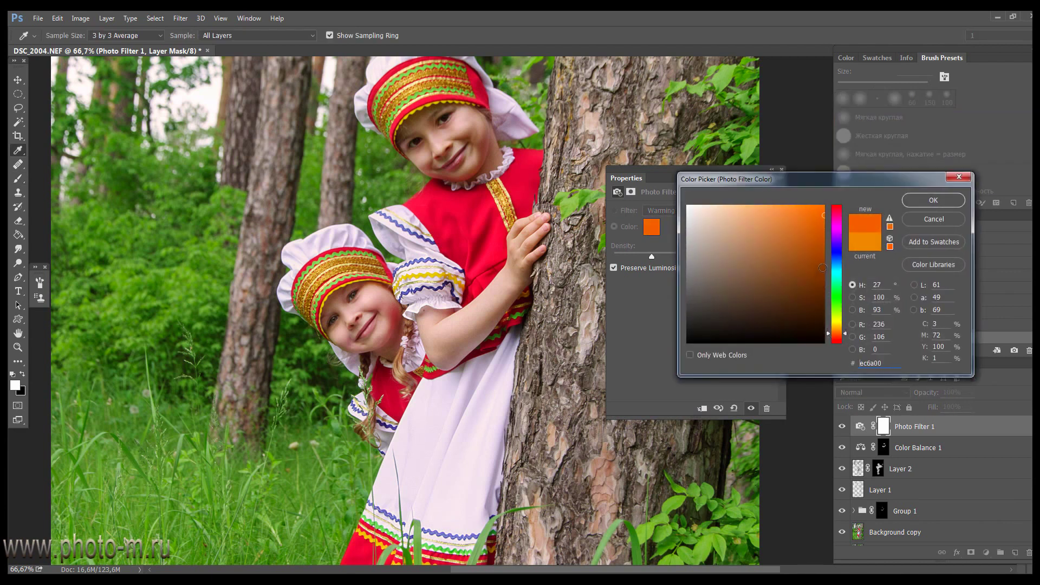
Confirm the orange filter colour and fill the Photo Filter mask with black using the Paint Bucket
left_click(921, 199)
left_click(782, 170)
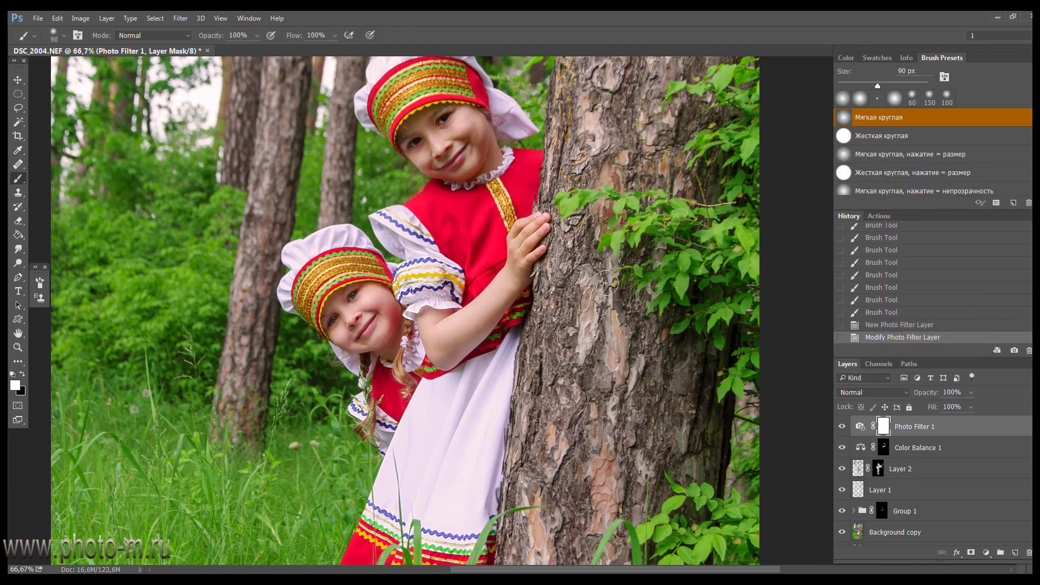
left_click(19, 235)
key("x")
left_click(452, 211)
key("b")
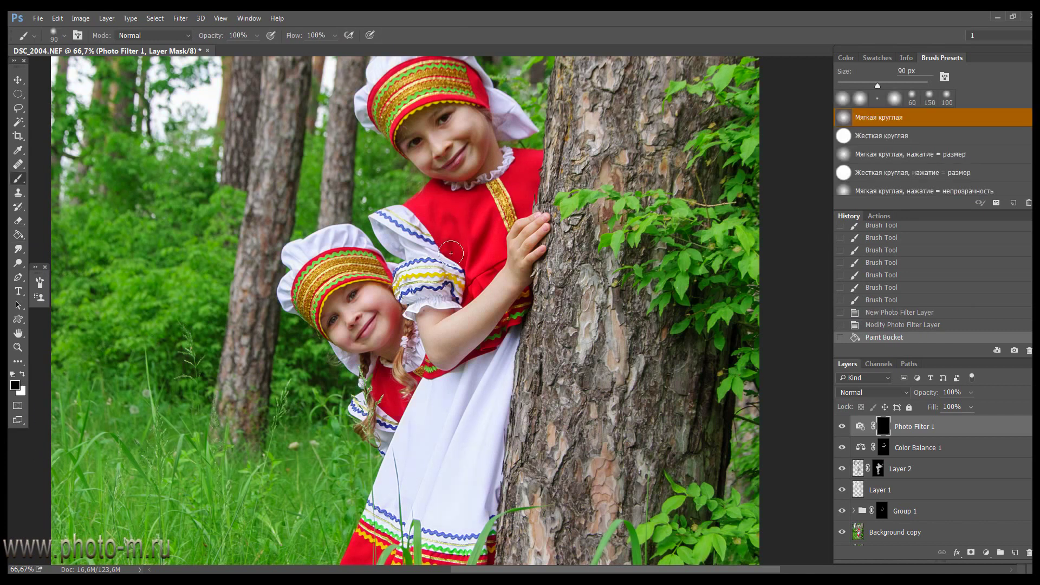
left_click_drag(519, 241, 513, 254)
Brush white on the mask over the girls' faces and the older girl's arm and chin
key("x")
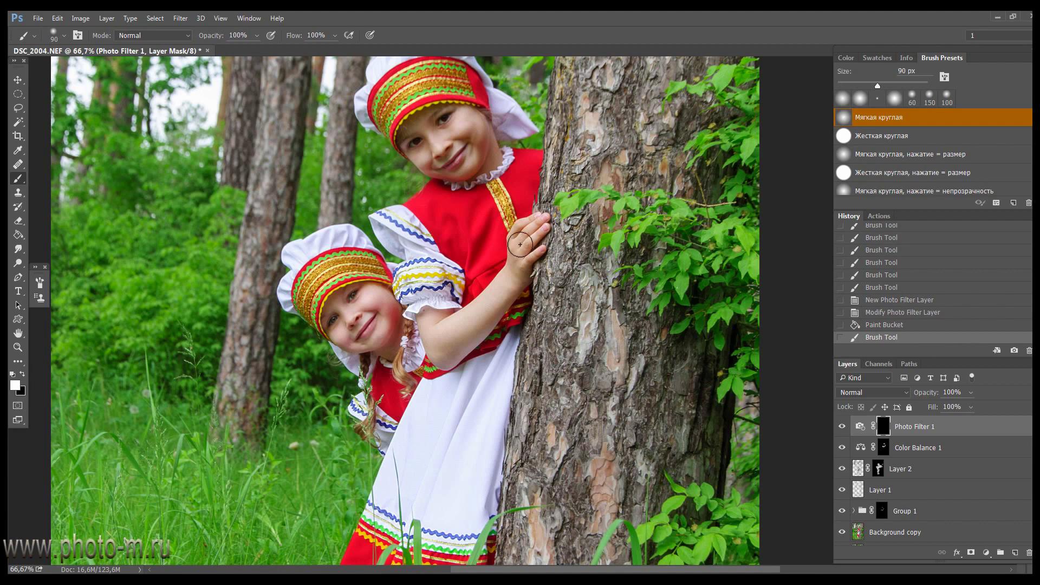
left_click_drag(477, 324, 444, 359)
mouse_move(470, 123)
left_mouse_down()
mouse_move(478, 170)
mouse_move(429, 166)
mouse_move(462, 169)
left_mouse_up()
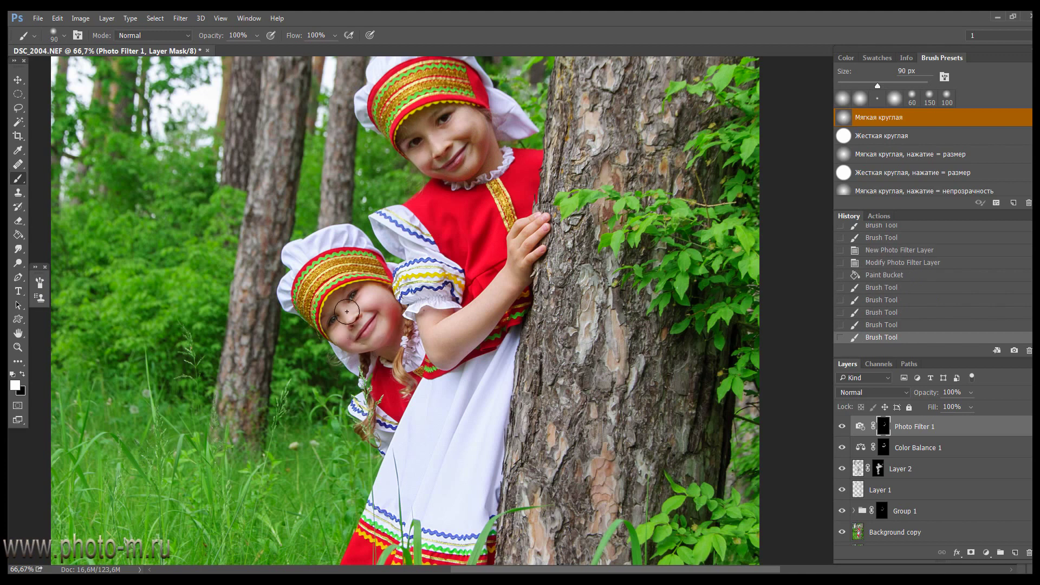
left_click_drag(370, 361, 374, 358)
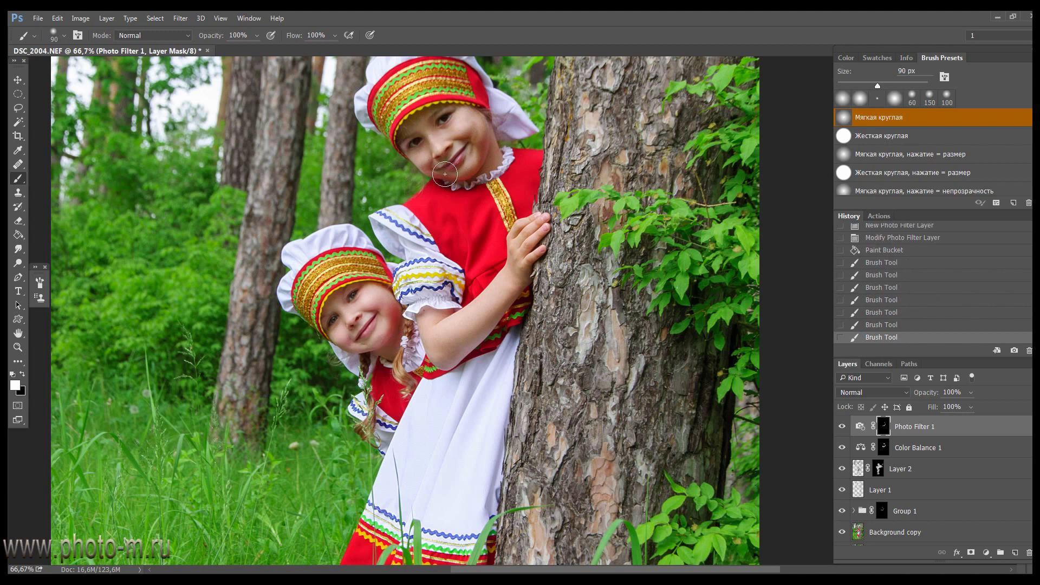
left_click_drag(434, 162, 457, 125)
left_click_drag(479, 165, 483, 161)
left_click(454, 364)
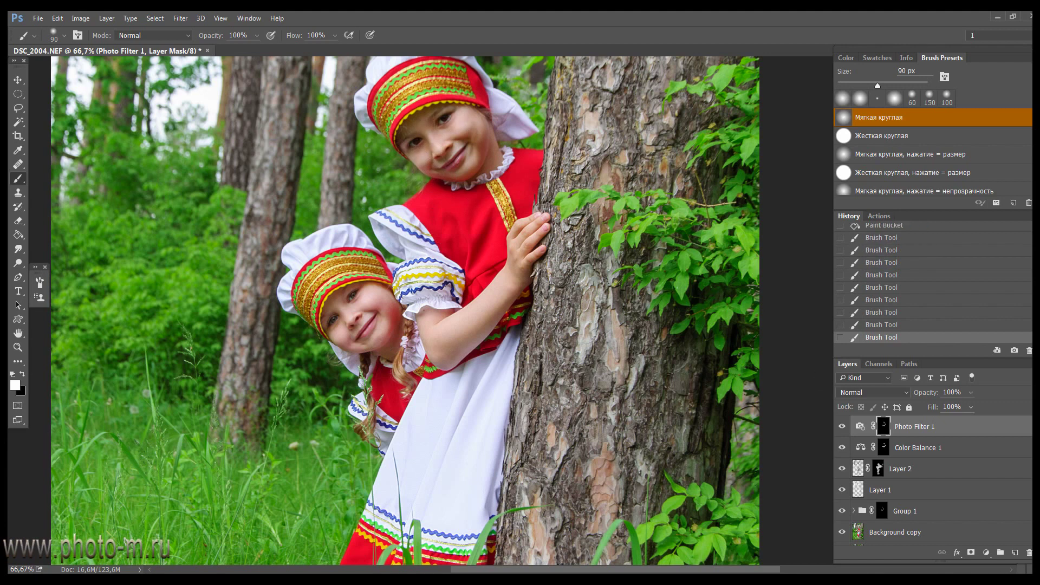
left_click(986, 554)
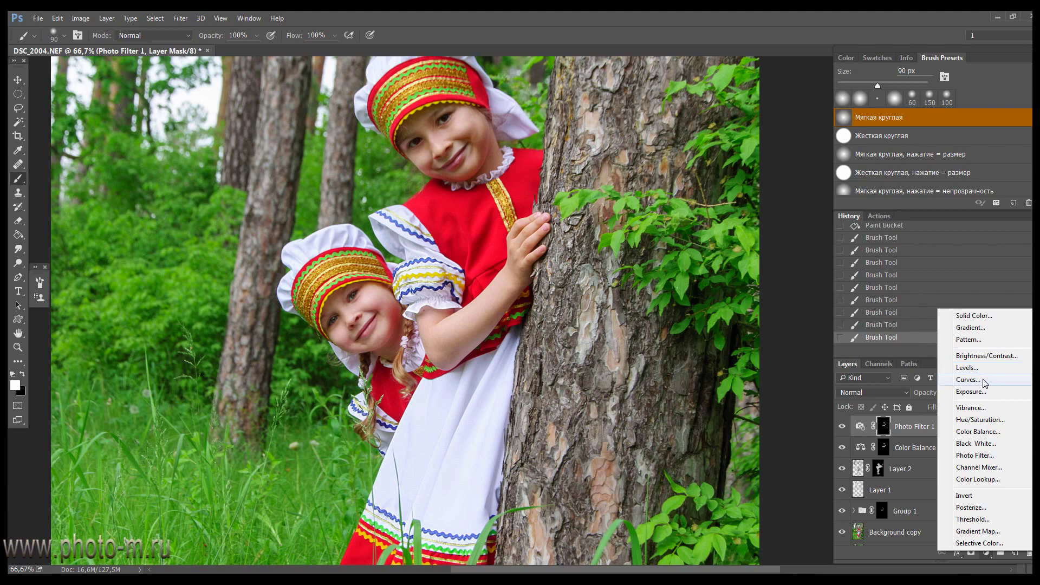
Add a Curves layer with a raised curve to brighten, and fill its mask black
left_click(988, 379)
left_click_drag(694, 311, 692, 282)
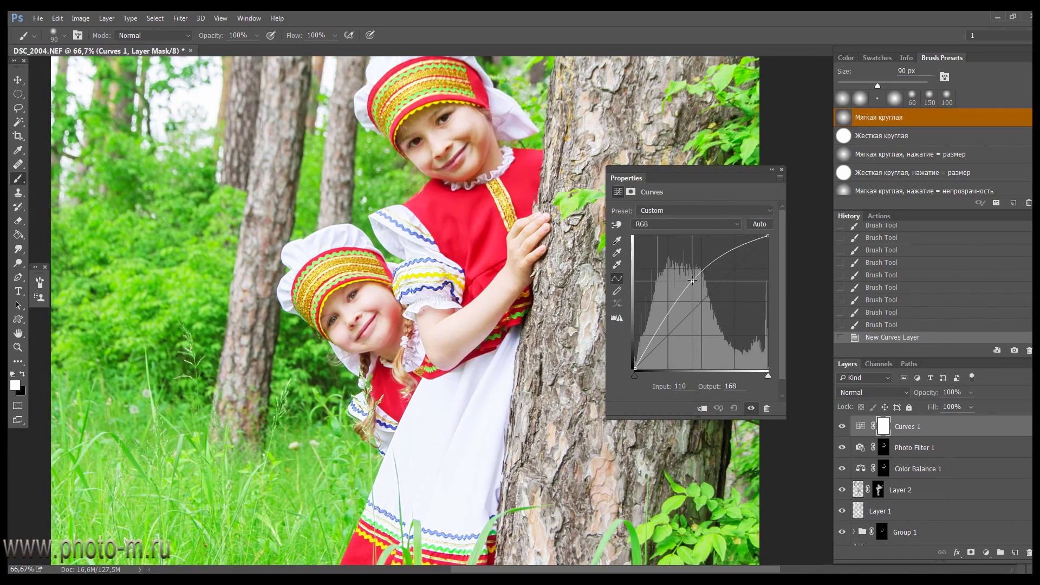
left_click(782, 170)
key("ctrl+BackSpace")
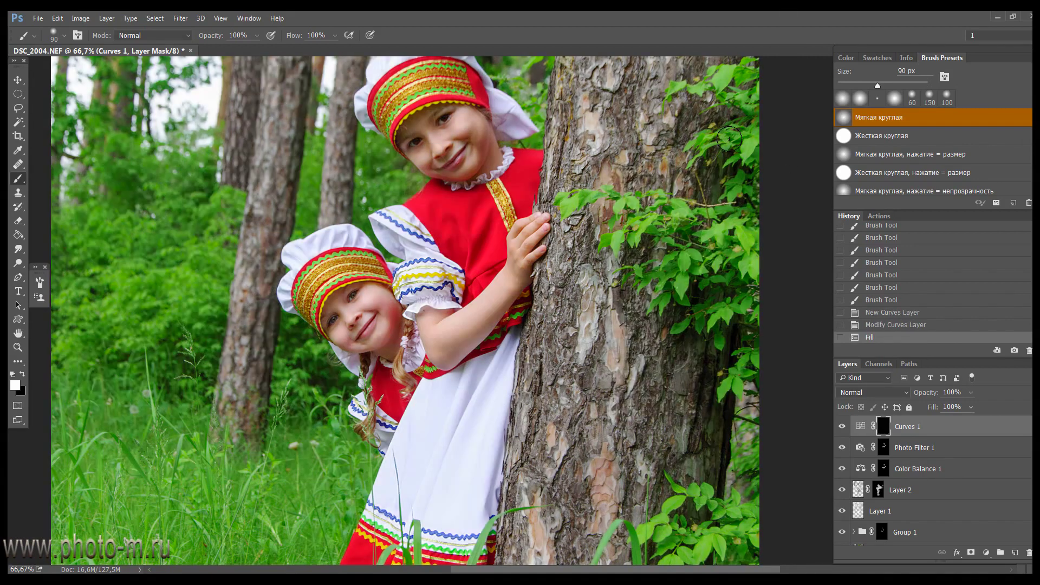
left_click_drag(386, 186, 378, 276)
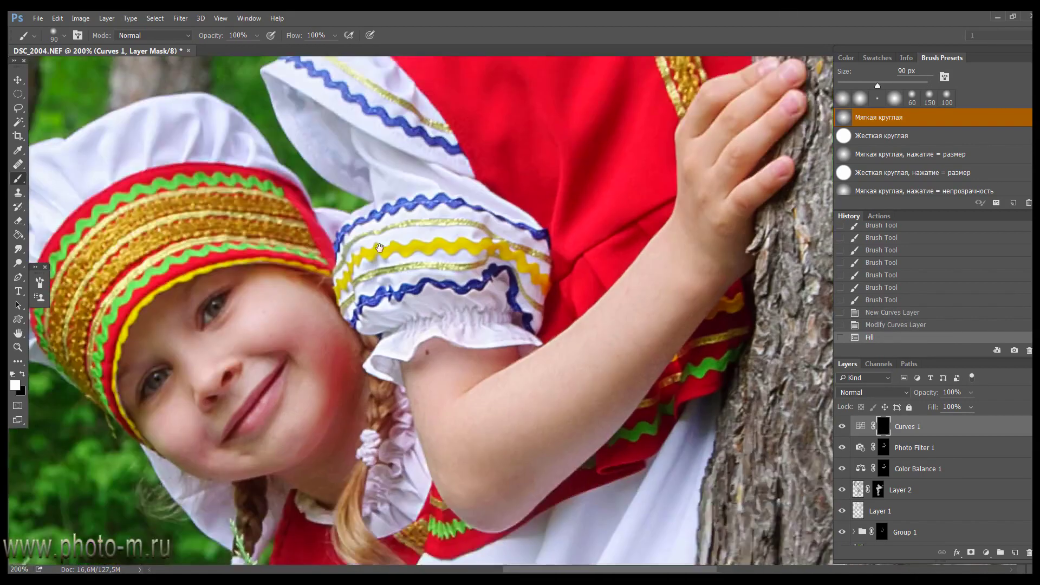
key("ctrl+1")
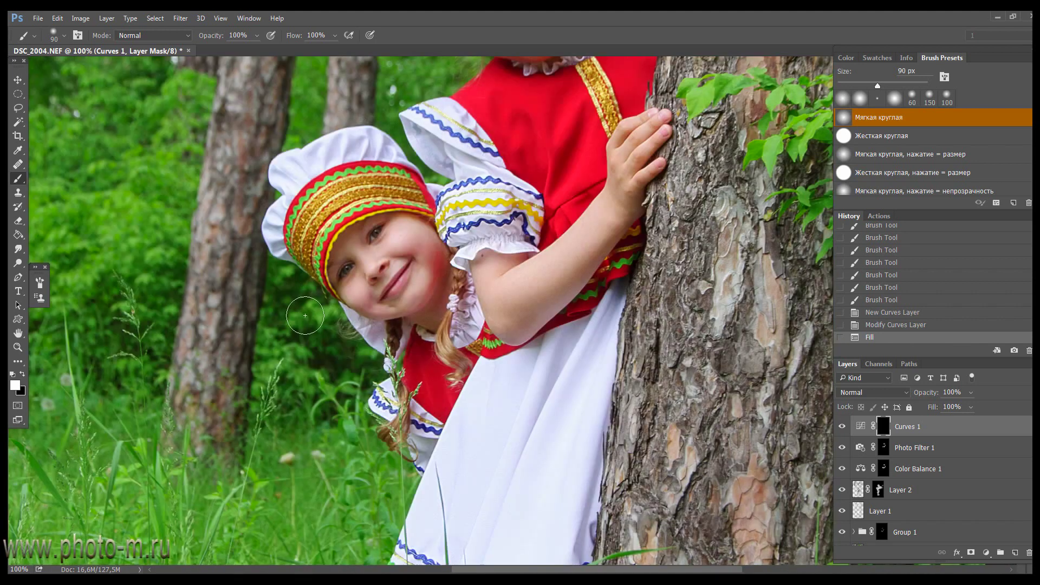
Paint white on the Curves mask over the younger girl's eyes and cheek with a 15–20 px brush
key("bracketleft")
key("bracketleft")
key("bracketleft")
key("bracketleft")
key("bracketleft")
key("bracketleft")
left_click_drag(350, 267, 344, 275)
key("bracketright")
left_click(345, 273)
left_click(375, 237)
left_click(352, 284)
Refine the brightening around both girls' eyes, swapping black and white, then zoom out to 50%
key("x")
left_click_drag(352, 279, 347, 271)
left_click(348, 270)
left_click_drag(493, 183, 415, 365)
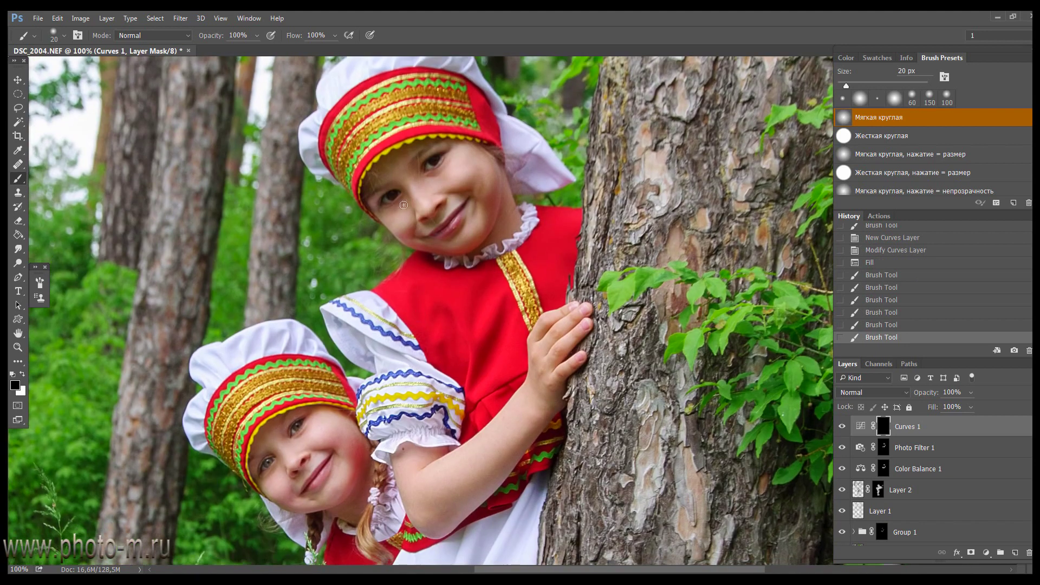
key("x")
left_click(387, 201)
left_click_drag(434, 161, 448, 169)
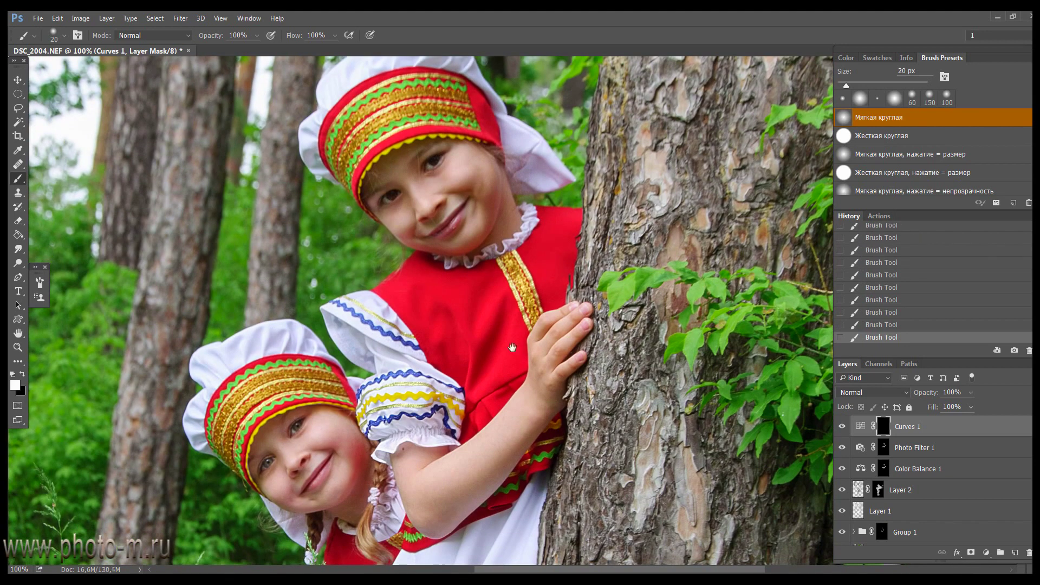
key("ctrl+minus")
key("ctrl+minus")
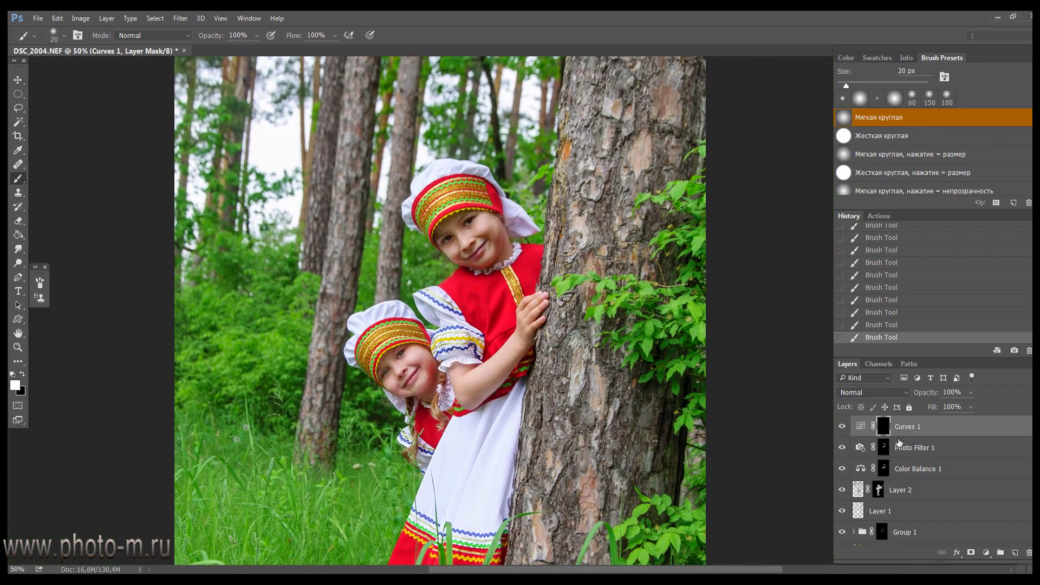
scroll(739, 388, "down", 1)
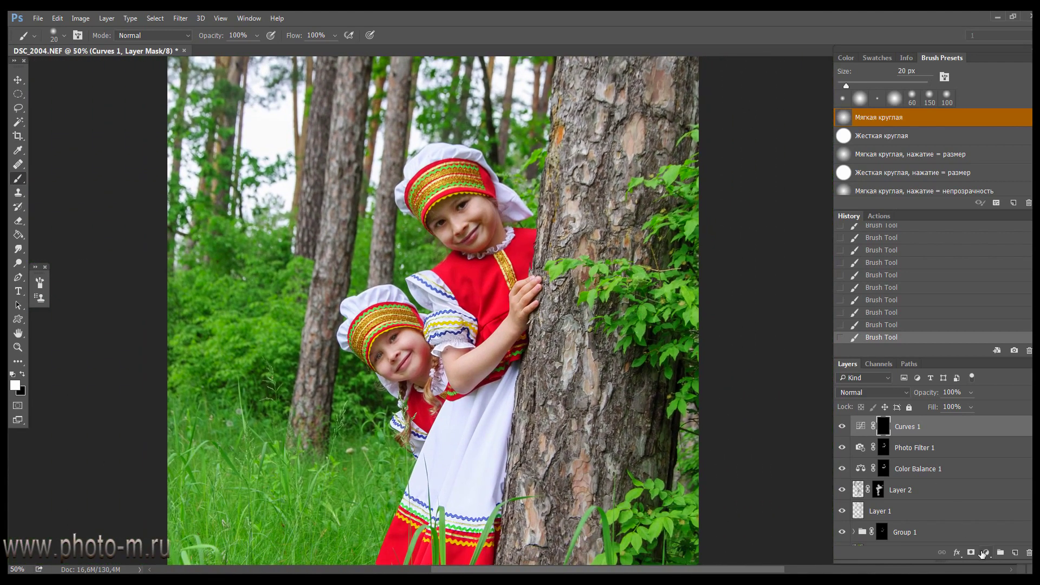
Add a Hue/Saturation layer with Saturation +16
left_click(981, 553)
left_click(980, 419)
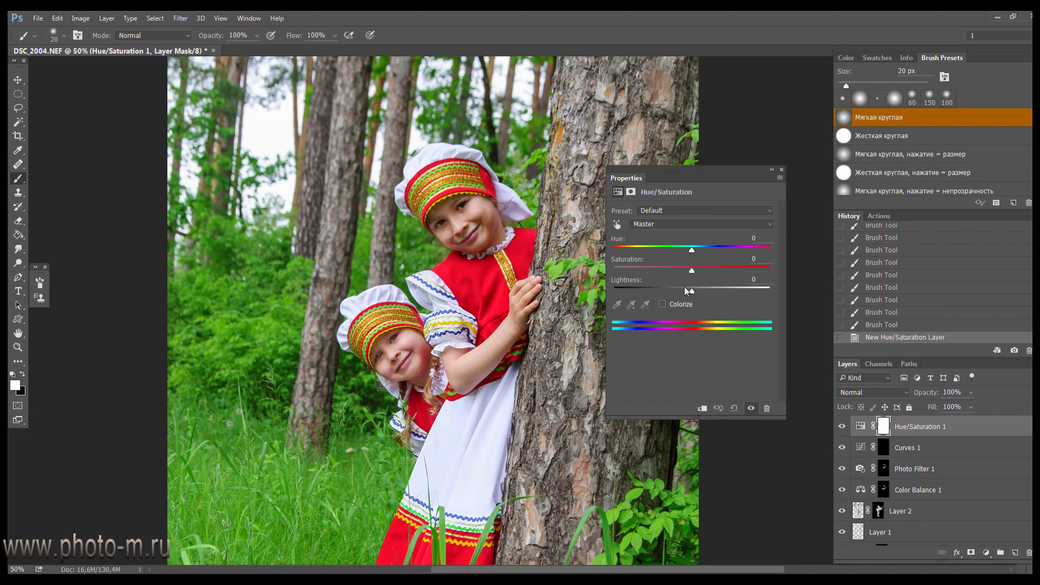
mouse_move(692, 273)
left_mouse_down()
mouse_move(717, 271)
mouse_move(704, 269)
left_mouse_up()
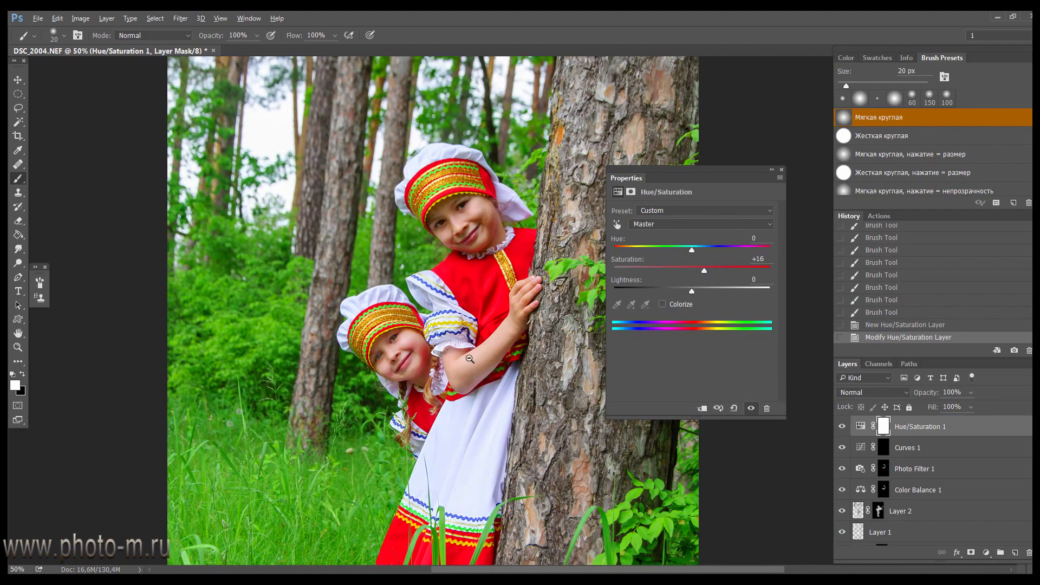
left_click(470, 360, "alt")
left_click(490, 328, "ctrl")
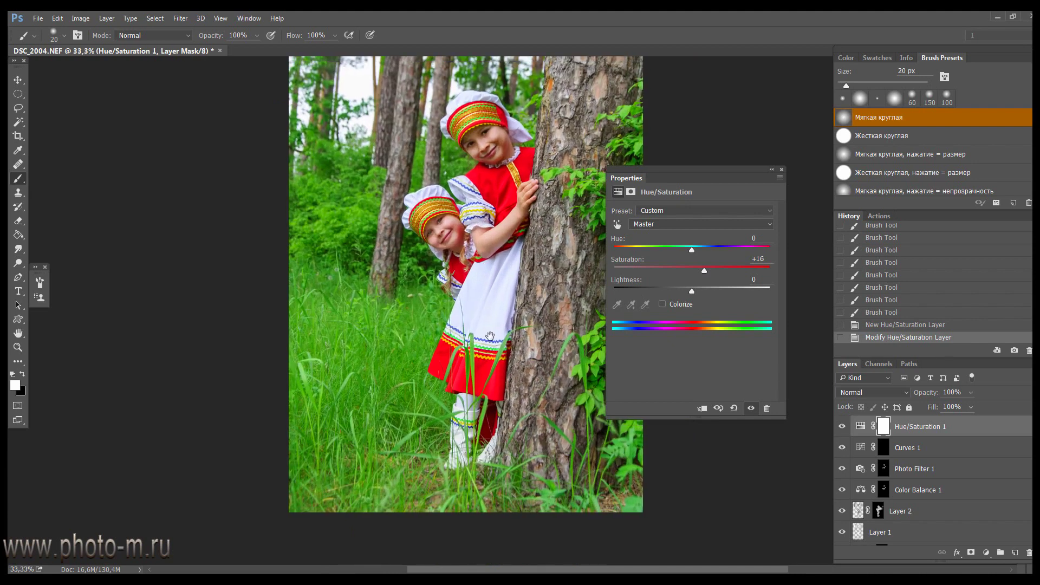
left_click(782, 169)
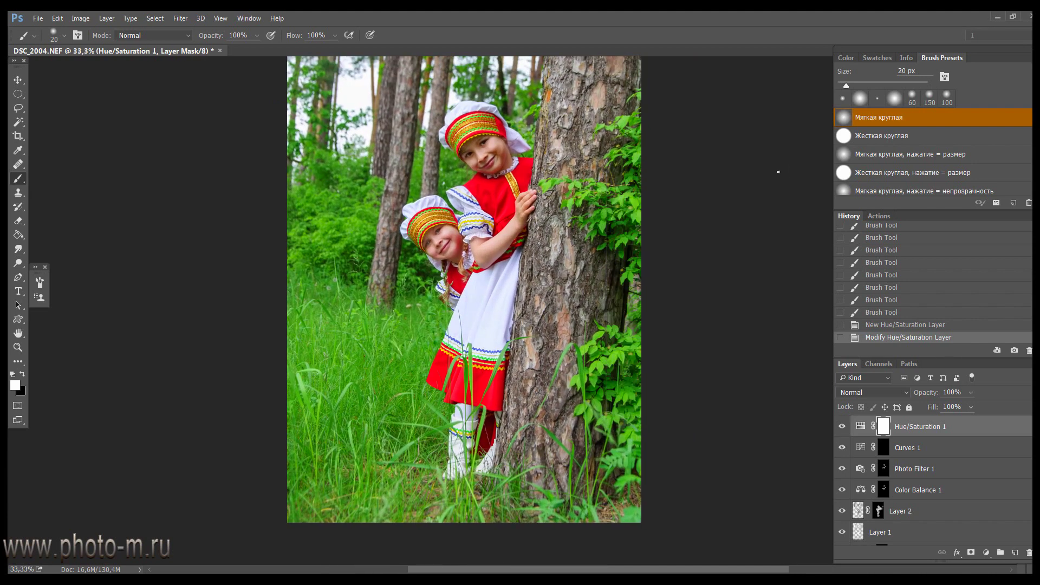
Add a Color Balance layer with Red +47 and Magenta -19, its mask filled black
left_click(986, 552)
left_click(978, 432)
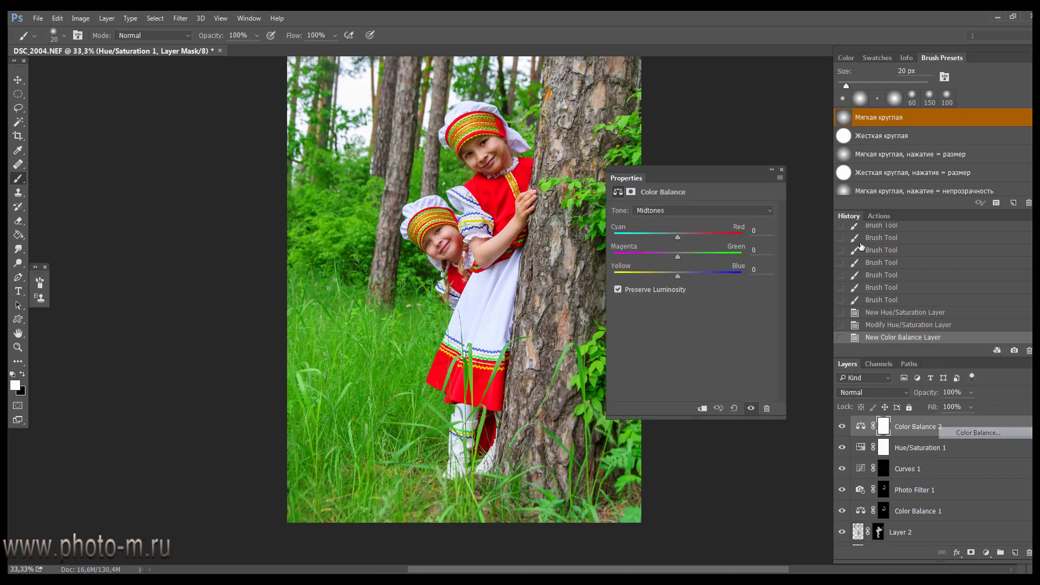
left_click_drag(678, 256, 667, 258)
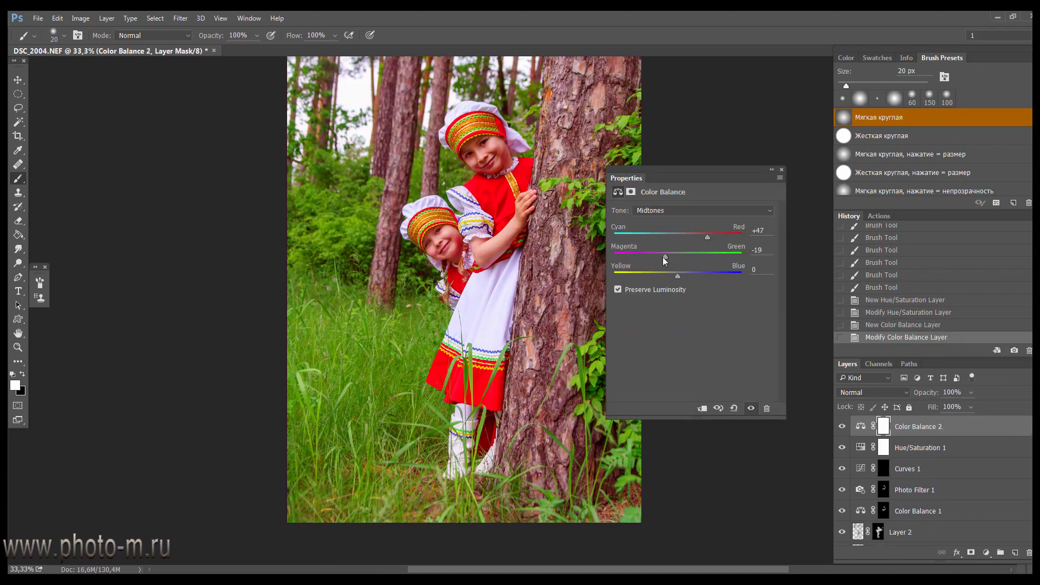
left_click(781, 169)
key("ctrl+BackSpace")
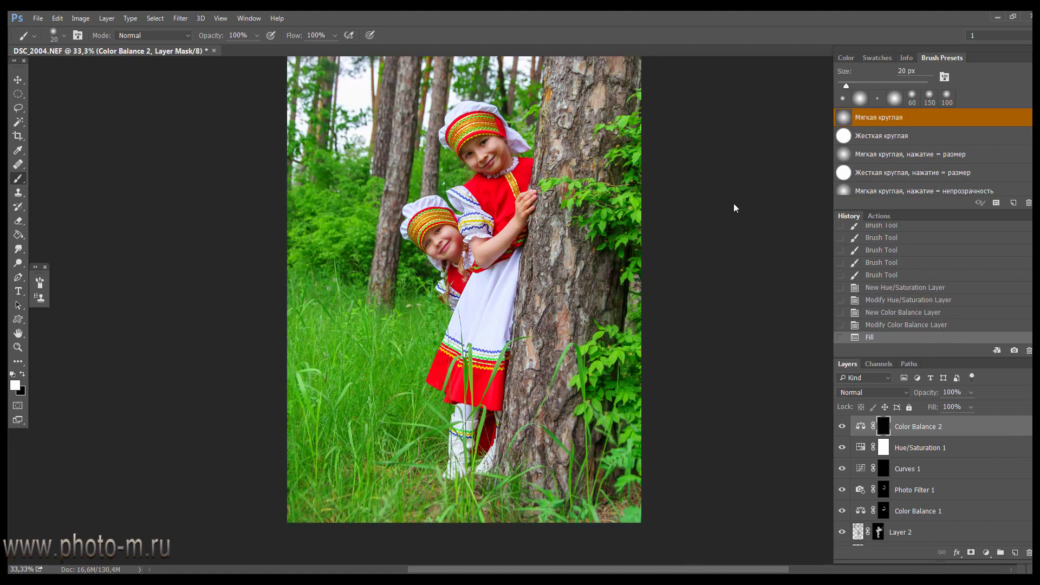
Paint the reddish tone onto both girls' cheeks on the Color Balance 2 mask
left_click(503, 199)
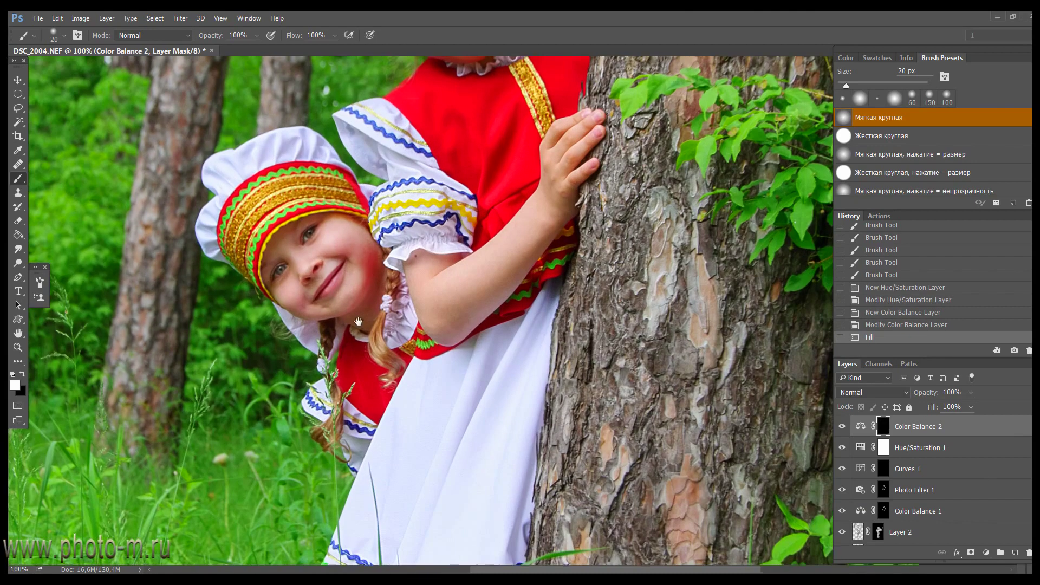
left_click_drag(300, 298, 308, 297)
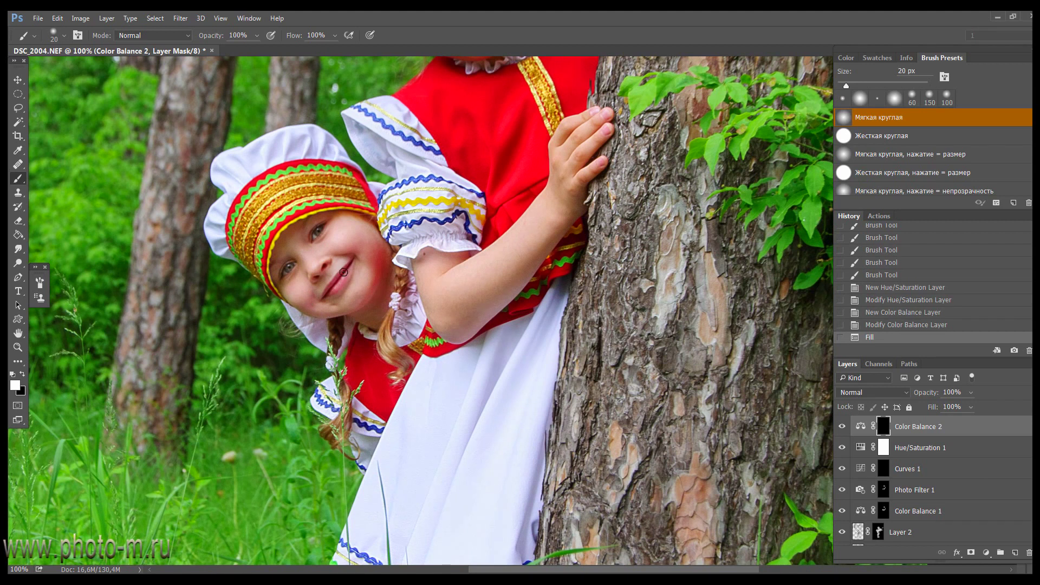
left_click_drag(347, 267, 324, 301)
scroll(469, 162, "up", 5)
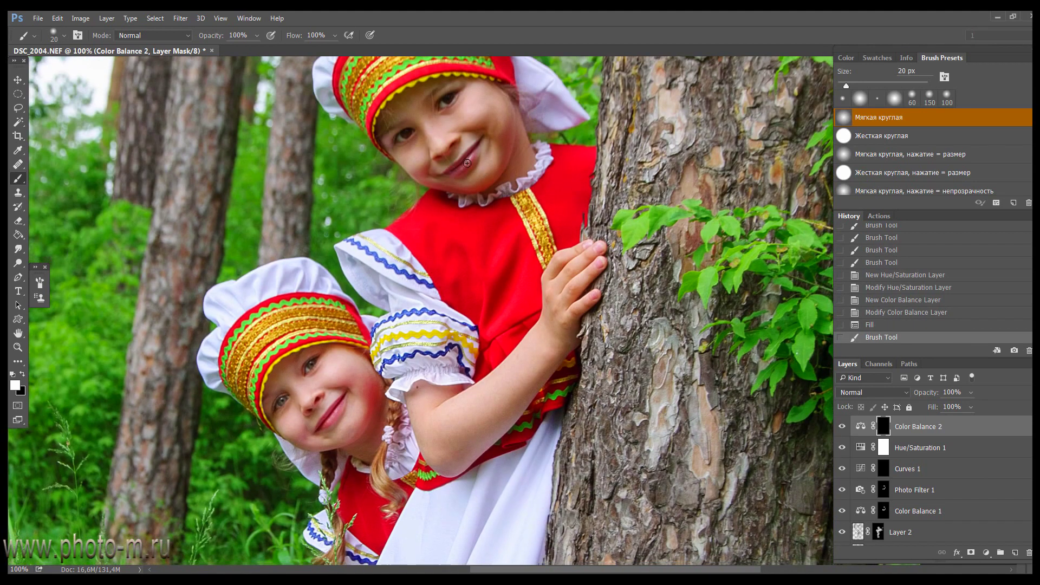
left_click_drag(452, 172, 445, 169)
scroll(493, 213, "down", 1)
Redo the older girl's cheek with smaller dabs of rosy tone after undoing an oversized stroke
key("bracketright")
key("bracketright")
key("bracketright")
left_click(502, 160)
mouse_move(501, 162)
left_mouse_down()
mouse_move(449, 217)
mouse_move(469, 210)
left_mouse_up()
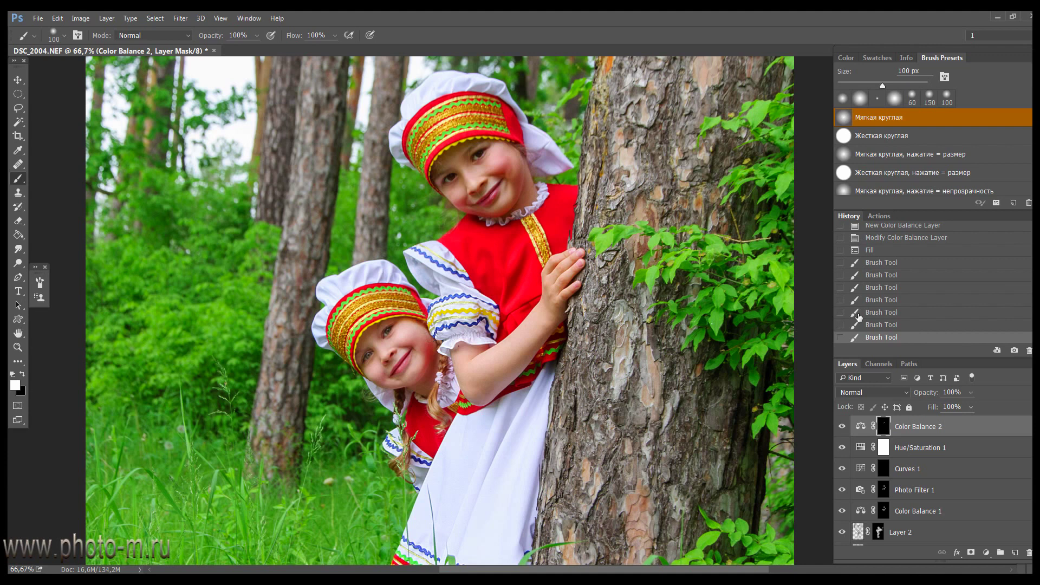
key("ctrl+z")
key("bracketleft")
key("bracketleft")
key("bracketleft")
left_click(456, 197)
left_click(412, 335)
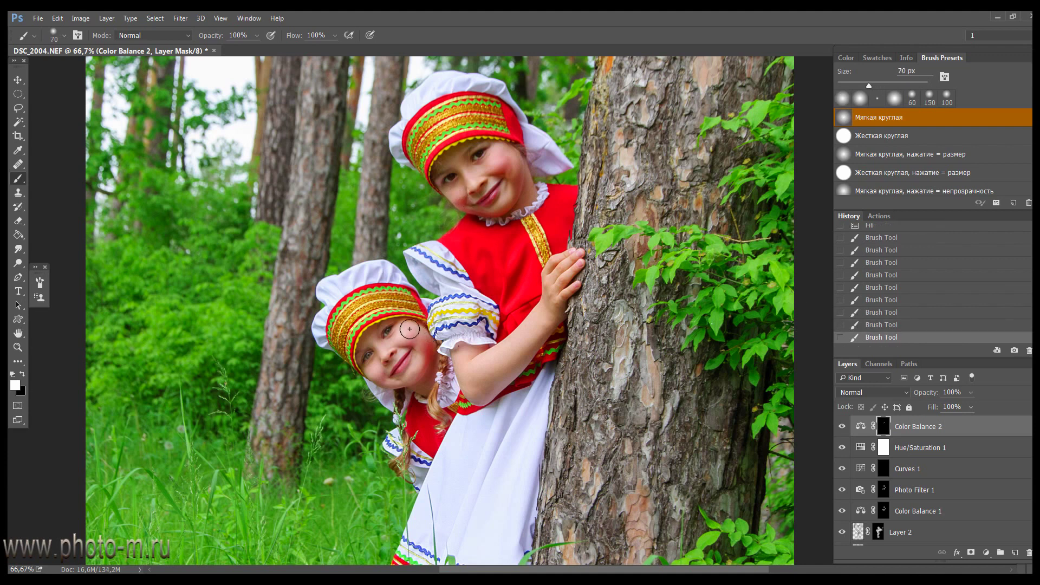
Bring the Bokeh01 image into the photo in Screen mode, positioned over the upper area
key("ctrl+minus")
key("ctrl+minus")
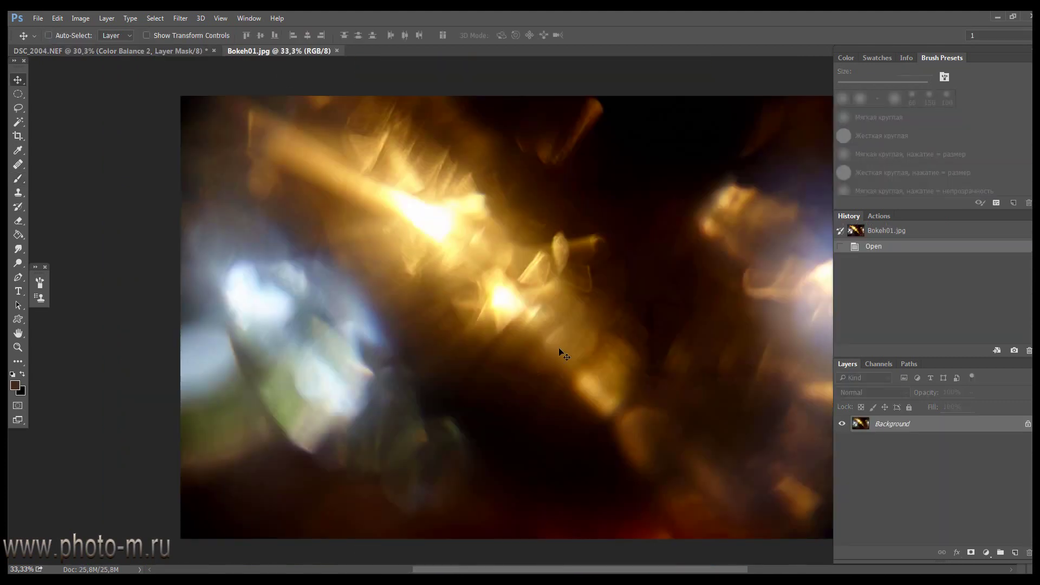
mouse_move(520, 243)
left_mouse_down()
mouse_move(534, 197)
mouse_move(534, 290)
mouse_move(654, 245)
left_mouse_up()
left_click(891, 393)
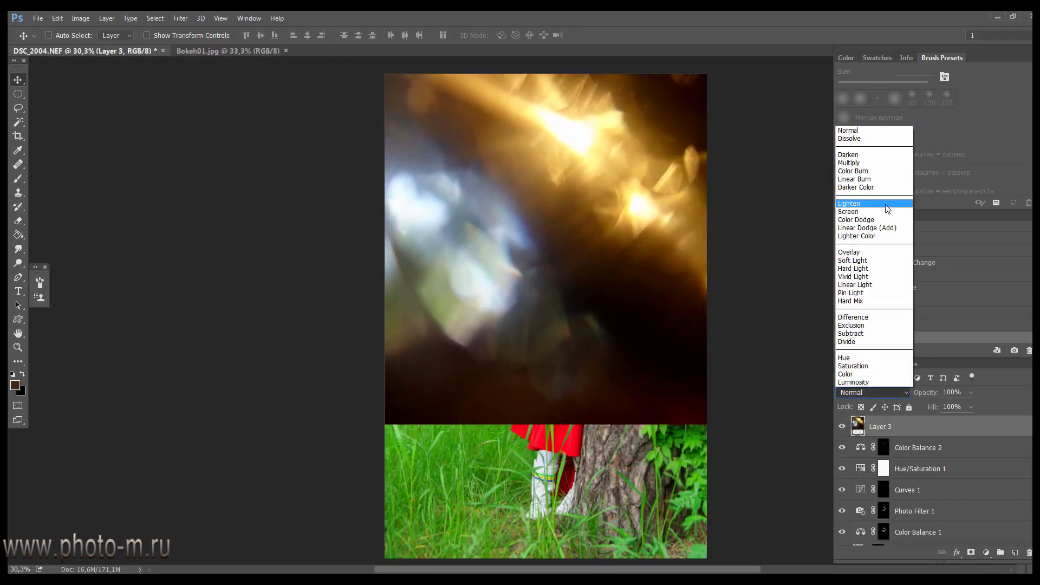
left_click(885, 210)
left_click_drag(647, 216, 621, 199)
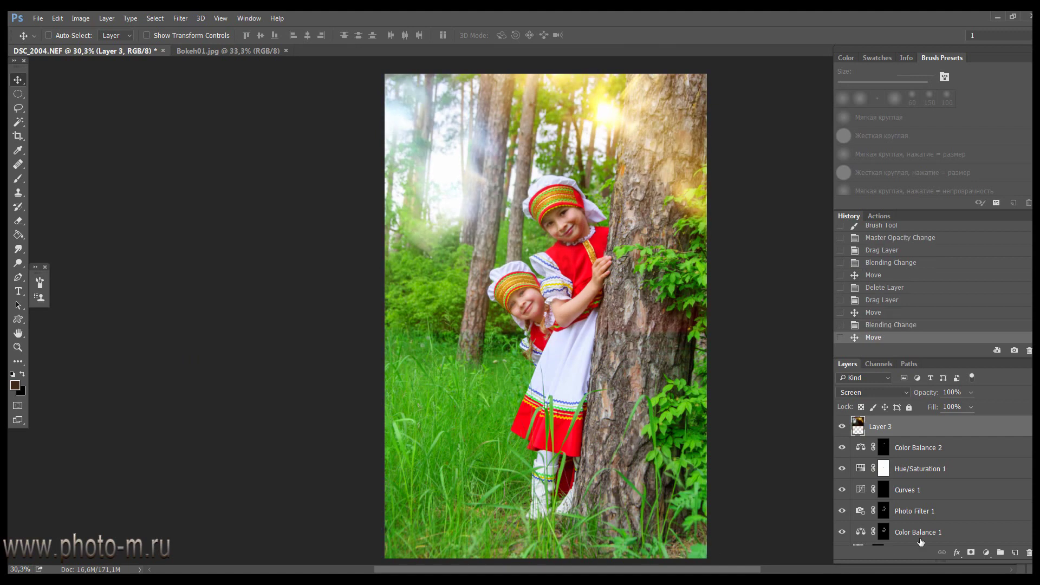
Mask the bokeh layer and hide its lower-left glow with a 1300 px black brush
left_click(971, 553)
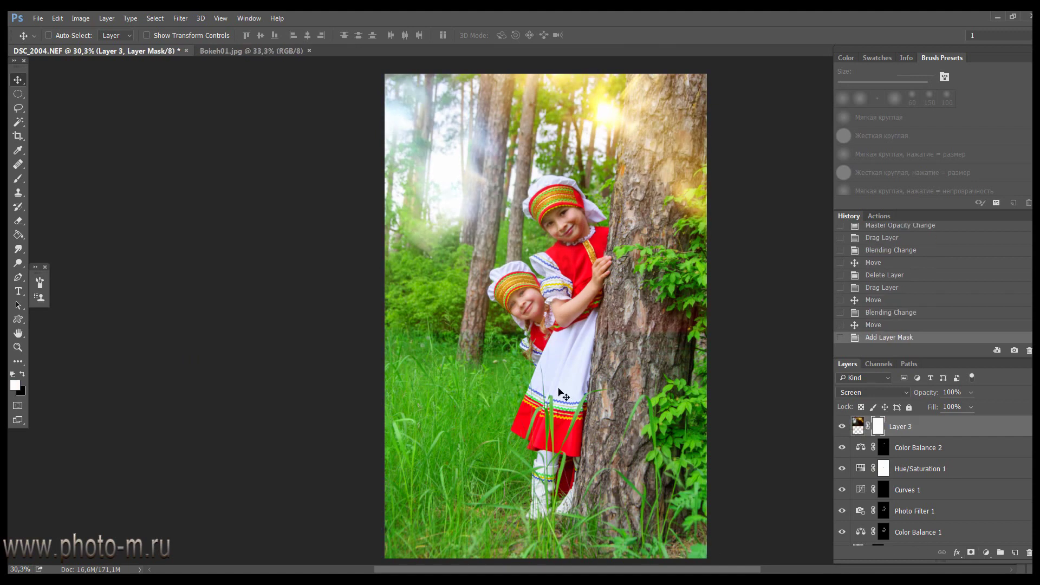
key("b")
key("x")
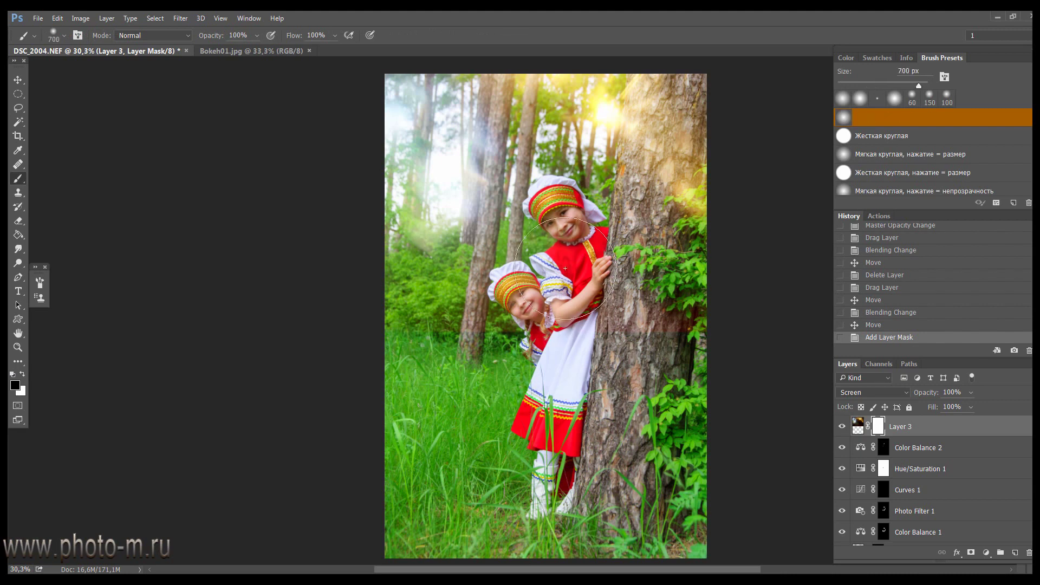
key("bracketright")
key("bracketright")
key("bracketright")
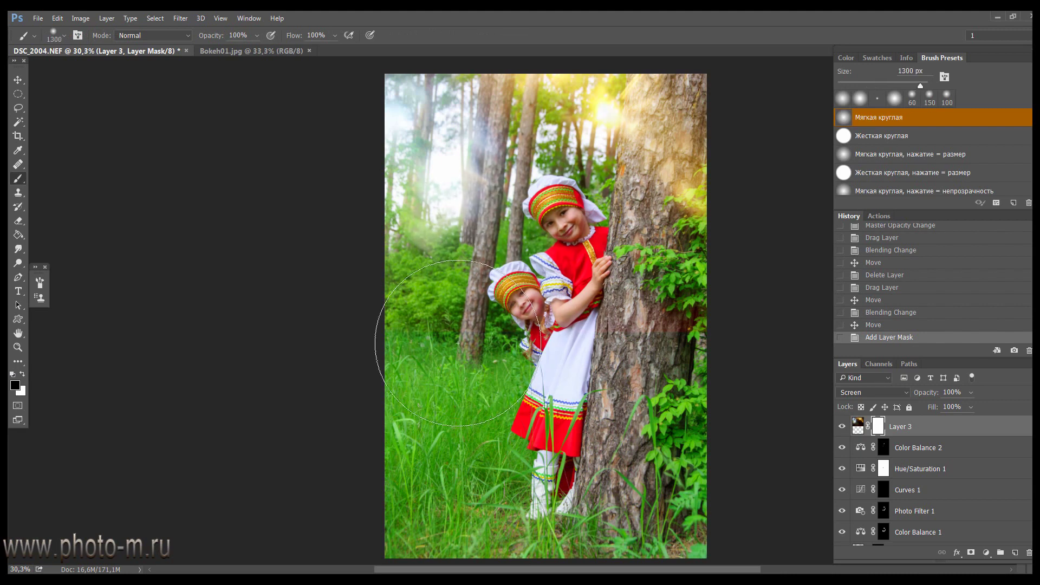
mouse_move(460, 340)
left_mouse_down()
mouse_move(520, 325)
mouse_move(496, 352)
left_mouse_up()
left_click_drag(496, 352, 501, 358)
key("v")
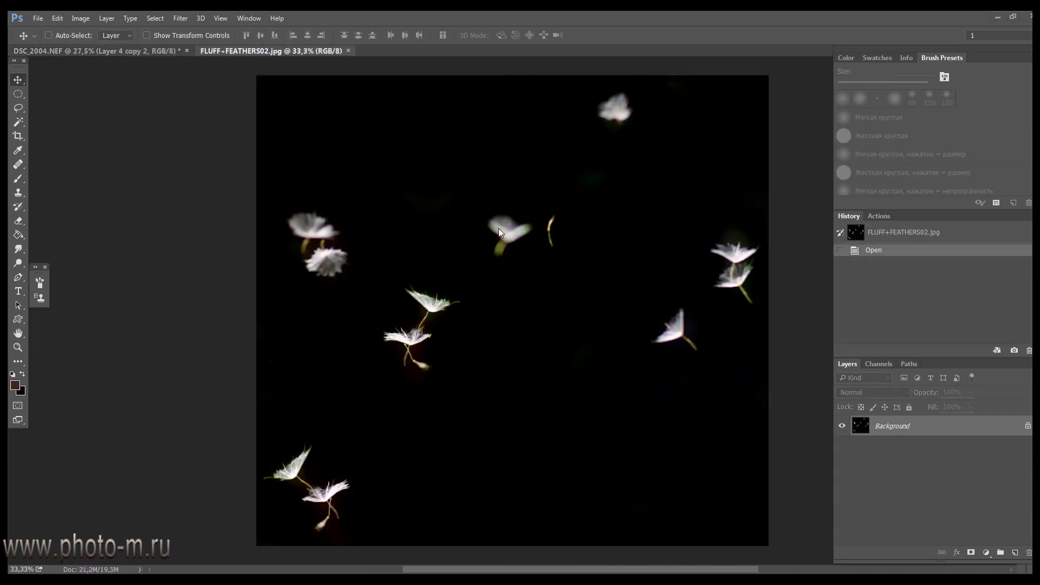
Bring the feathers image into the photo in Screen mode and move it down over the girls
left_click_drag(490, 240, 515, 252)
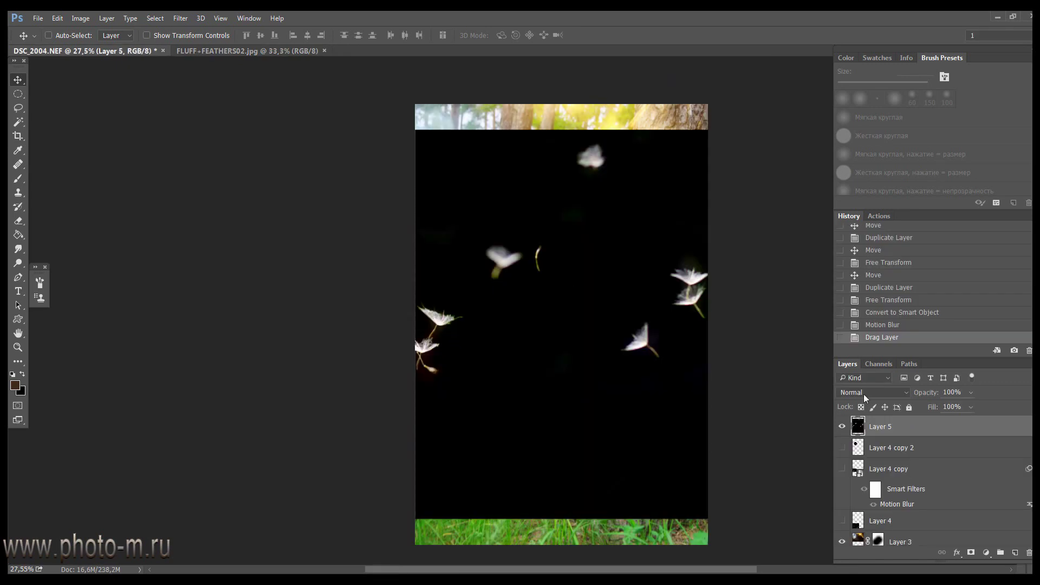
left_click(860, 393)
left_click(848, 211)
mouse_move(495, 352)
left_mouse_down()
mouse_move(486, 523)
mouse_move(460, 532)
left_mouse_up()
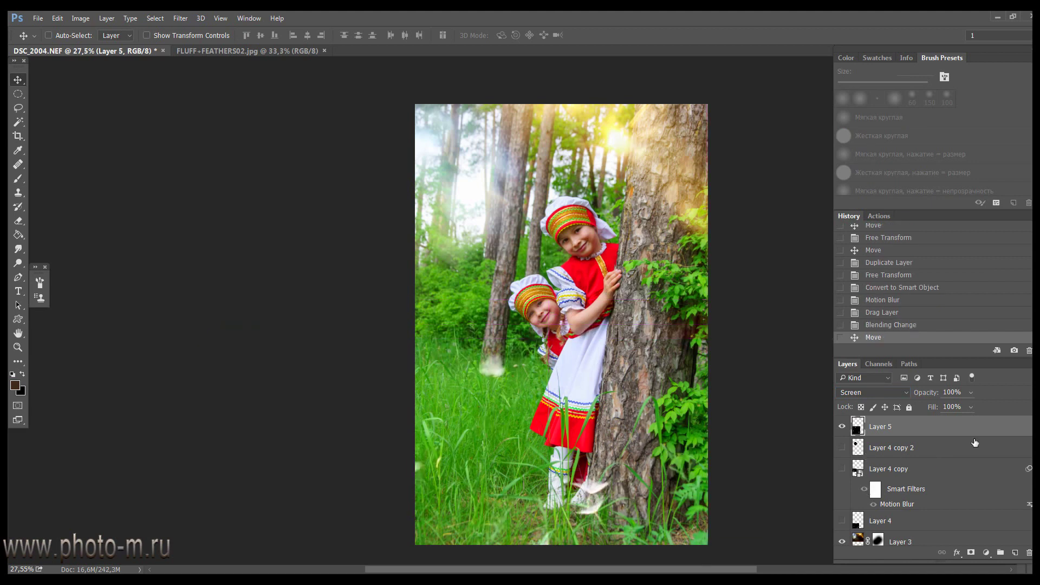
Duplicate the feathers layer and scale the copy down onto the photo
left_click_drag(995, 436, 1014, 552)
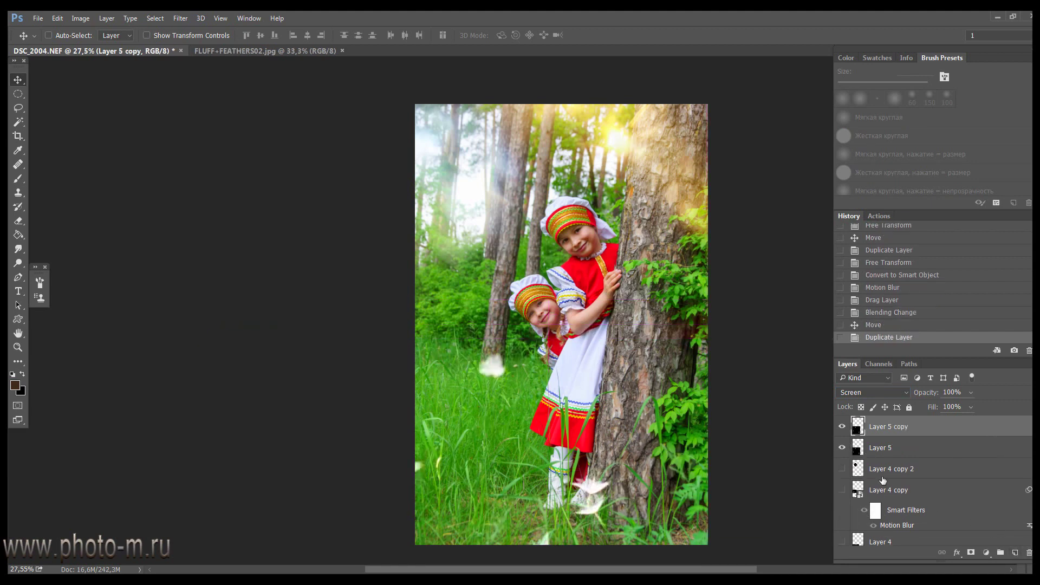
key("ctrl+t")
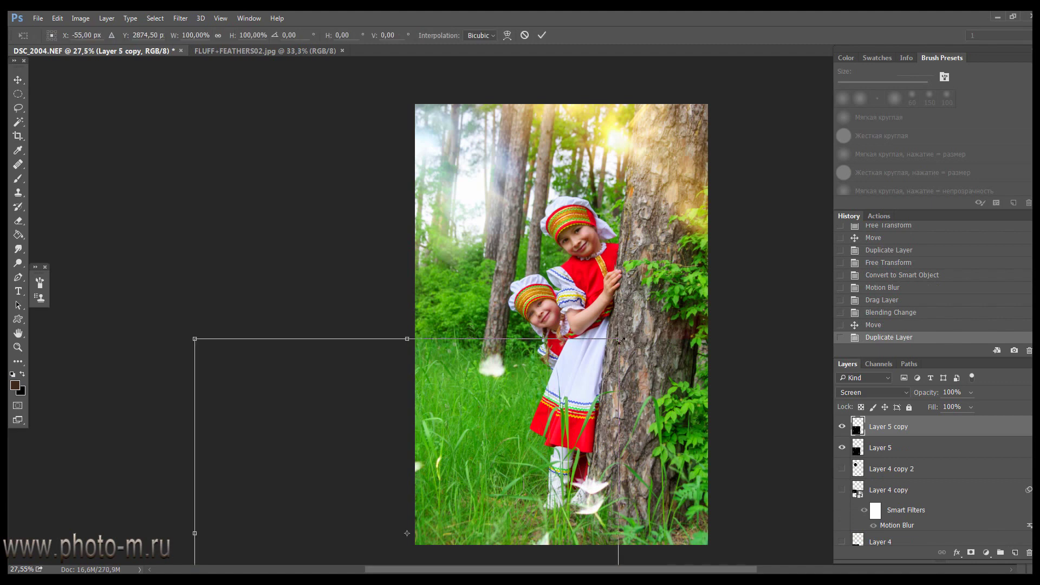
left_click_drag(625, 341, 426, 496)
mouse_move(351, 506)
left_mouse_down()
mouse_move(564, 216)
mouse_move(626, 193)
mouse_move(536, 278)
left_mouse_up()
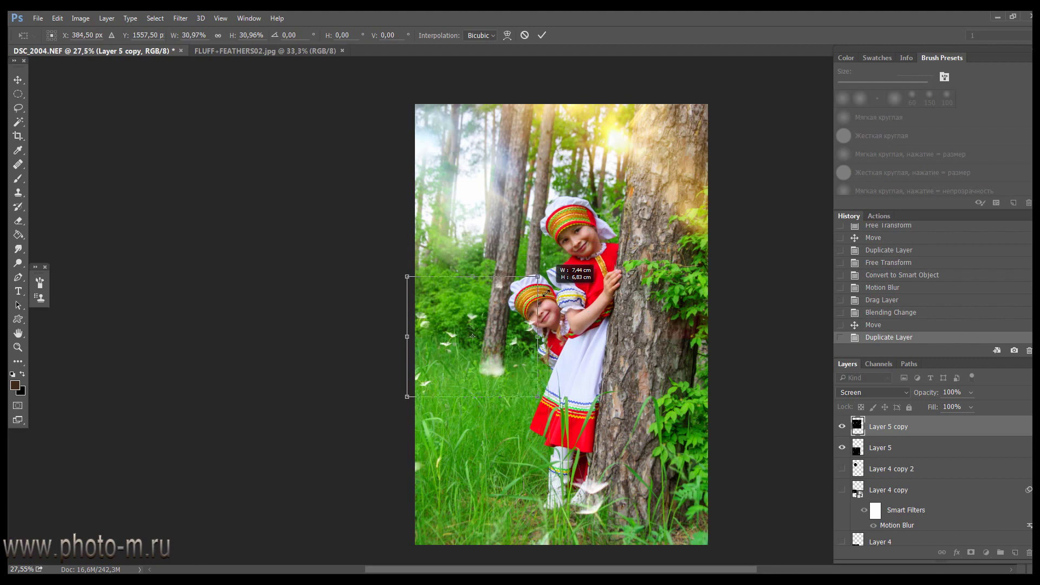
left_click_drag(490, 350, 490, 372)
key("Return")
Convert the feather copy to a smart object and apply a Motion Blur
right_click(922, 426)
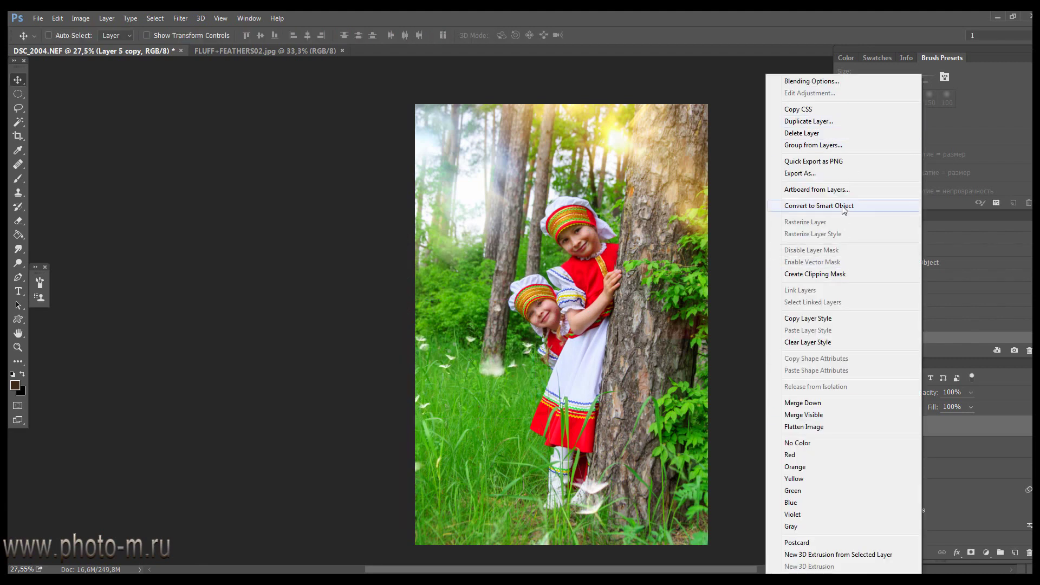
left_click(838, 206)
left_click(176, 22)
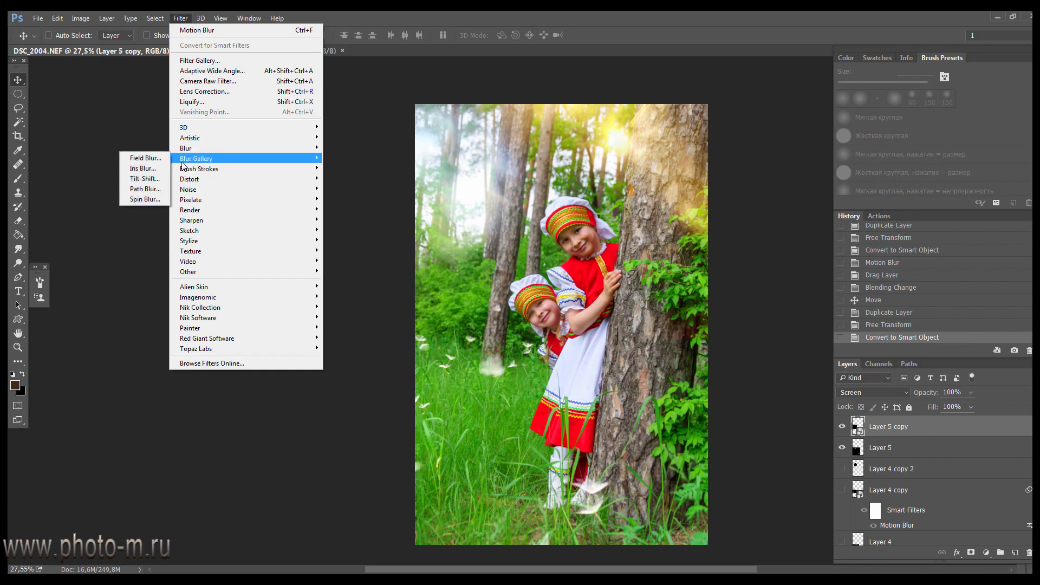
mouse_move(186, 147)
left_click(145, 210)
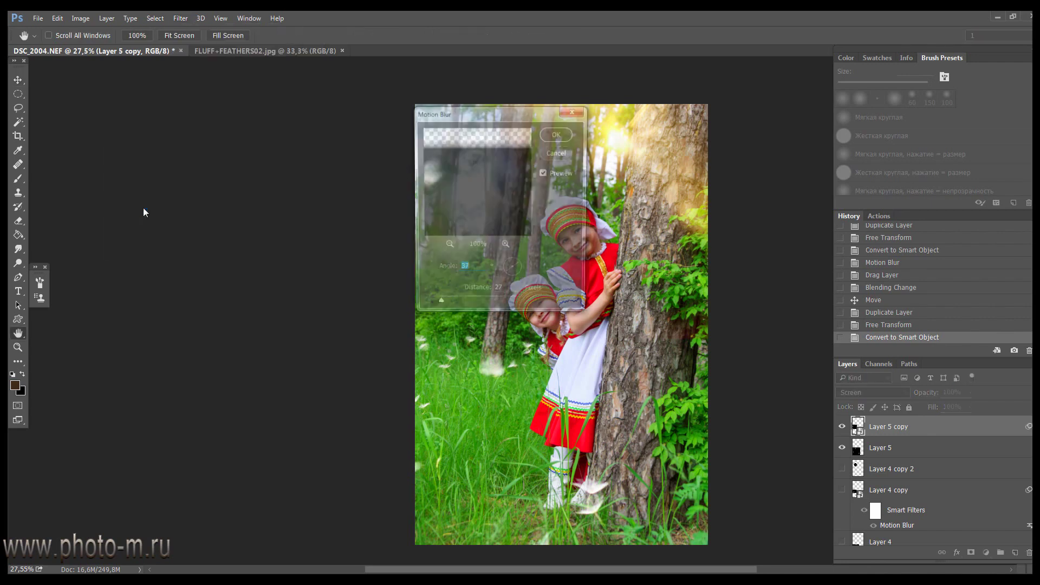
left_click(558, 128)
Duplicate Layer 5, move the copy up the stack, and shrink it up-right
left_click(902, 478)
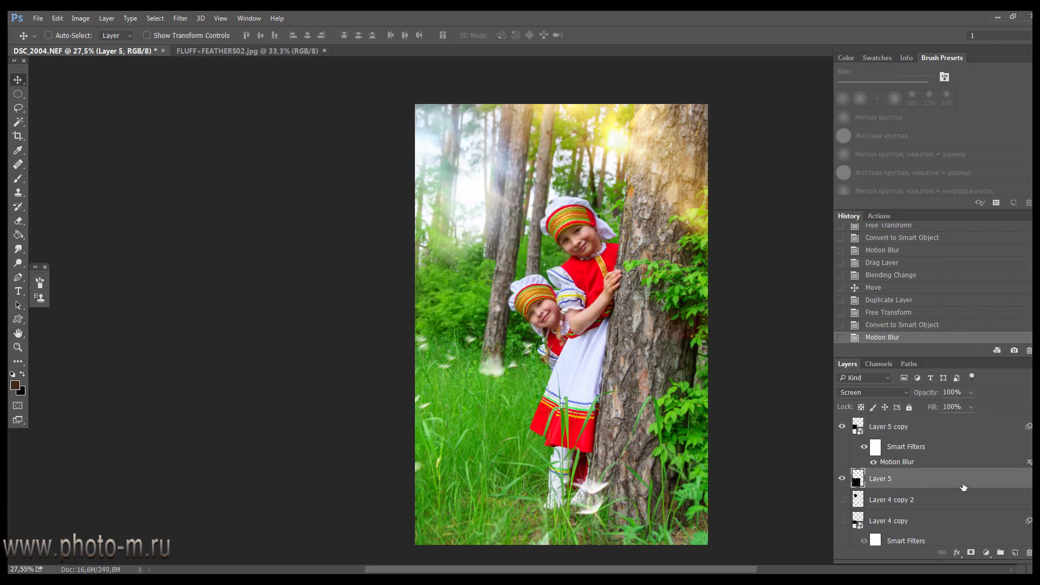
key("ctrl+j")
left_click_drag(937, 466, 937, 426)
key("ctrl+t")
mouse_move(506, 287)
left_mouse_down()
mouse_move(568, 242)
mouse_move(646, 131)
left_mouse_up()
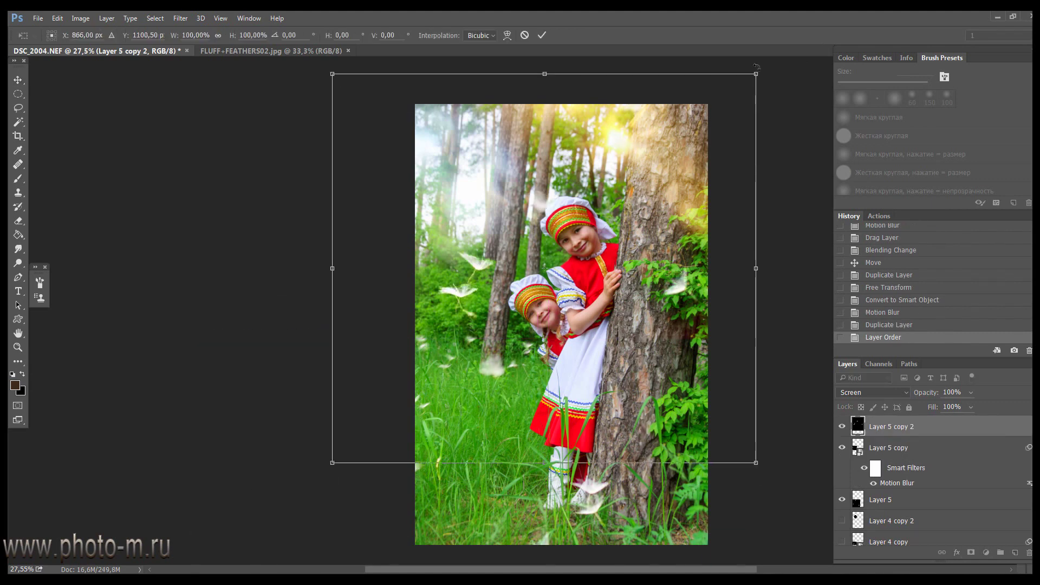
mouse_move(758, 72)
left_mouse_down()
mouse_move(423, 378)
mouse_move(488, 255)
left_mouse_up()
key("Return")
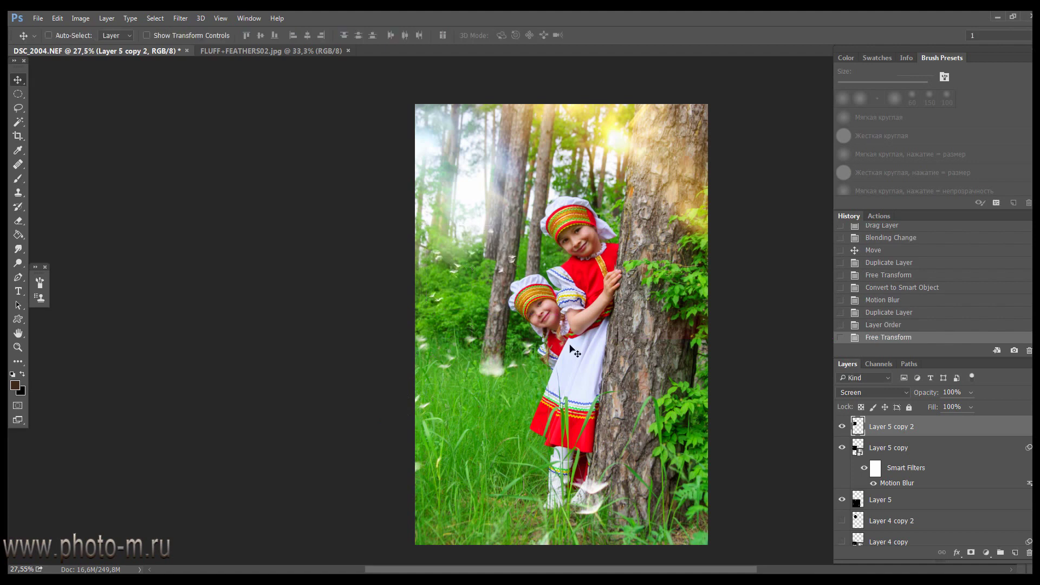
Delete the Layer 5 layers, show Layer 4 and its two copies, and save as DSC_2004.psd
key("Delete")
key("Delete")
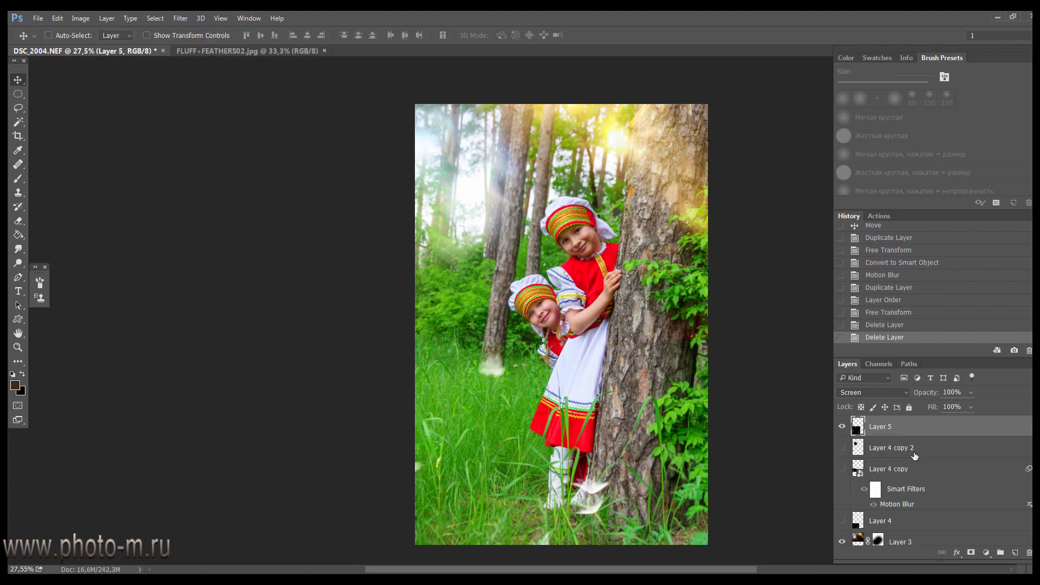
key("Delete")
left_click(842, 427)
left_click(842, 448)
left_click(842, 499)
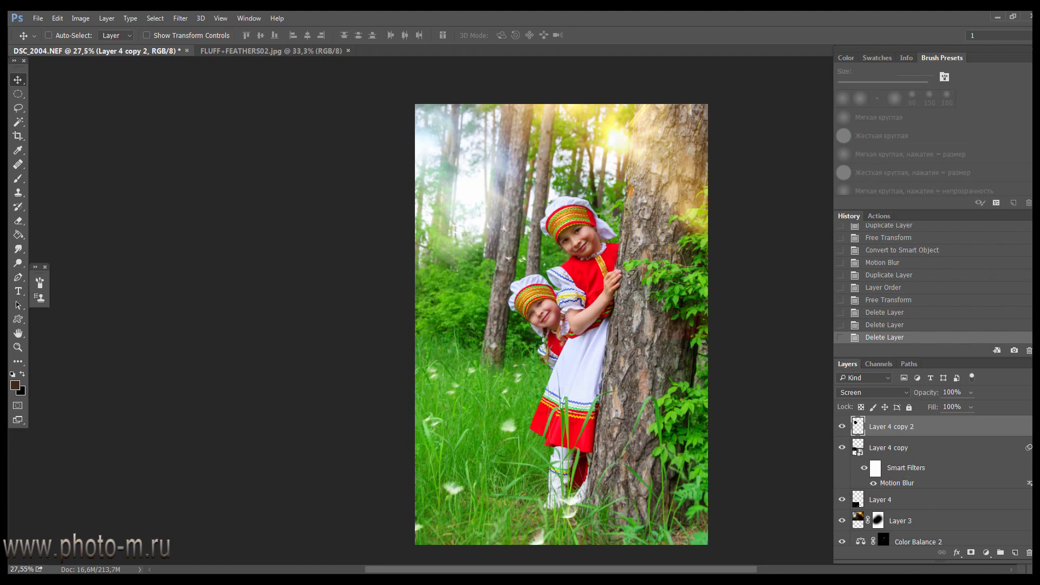
left_click(1017, 554)
key("Delete")
Add a cyan Solid Color fill layer
left_click(979, 553)
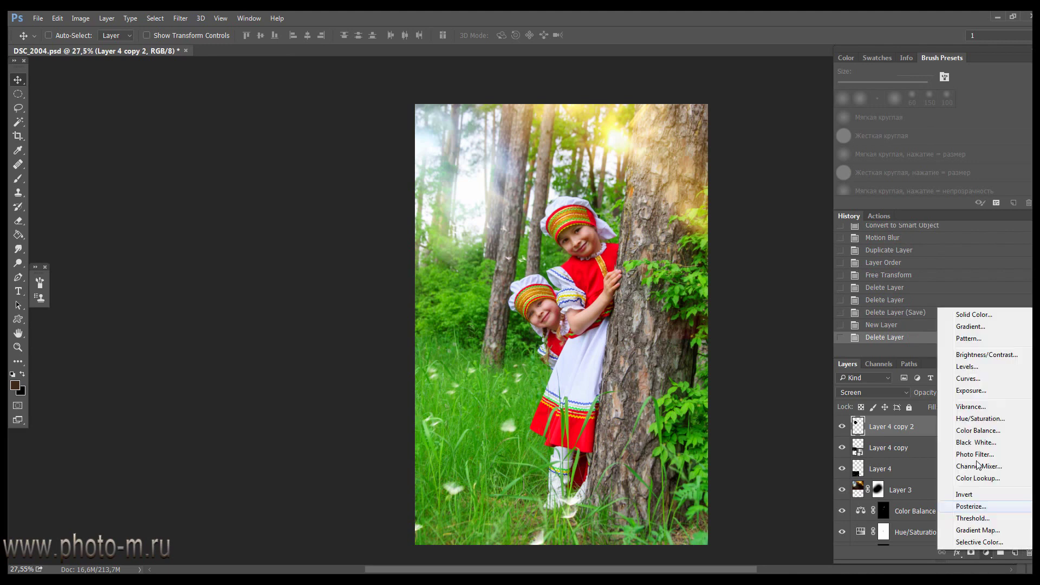
left_click(988, 316)
left_click(836, 260)
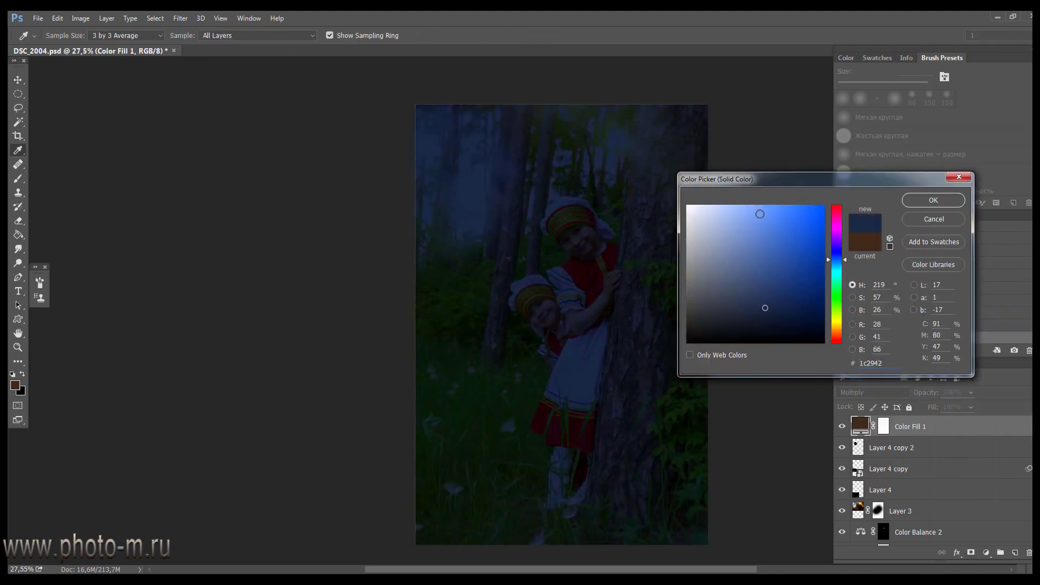
left_click(758, 212)
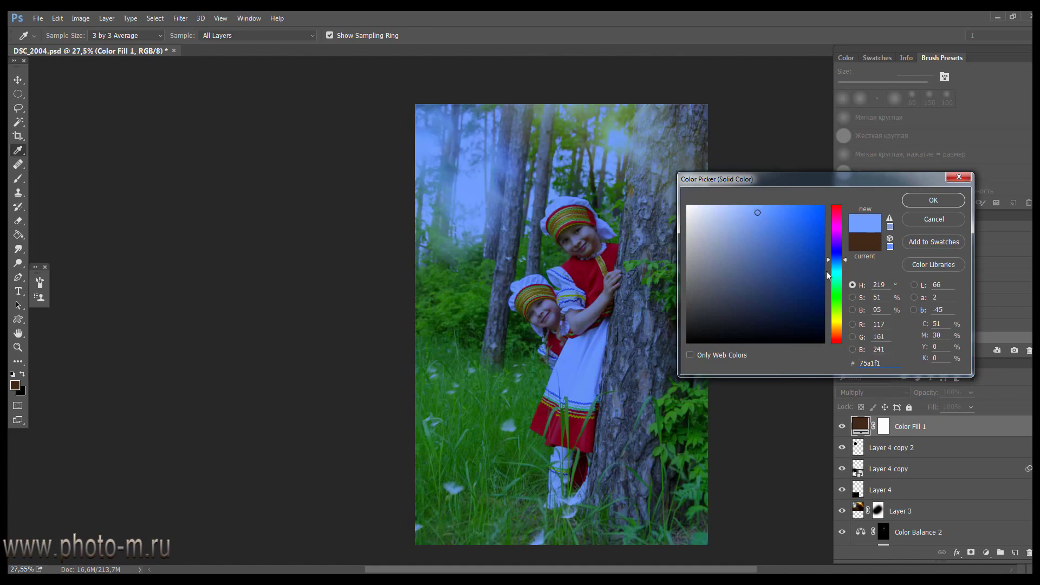
left_click_drag(830, 263, 830, 272)
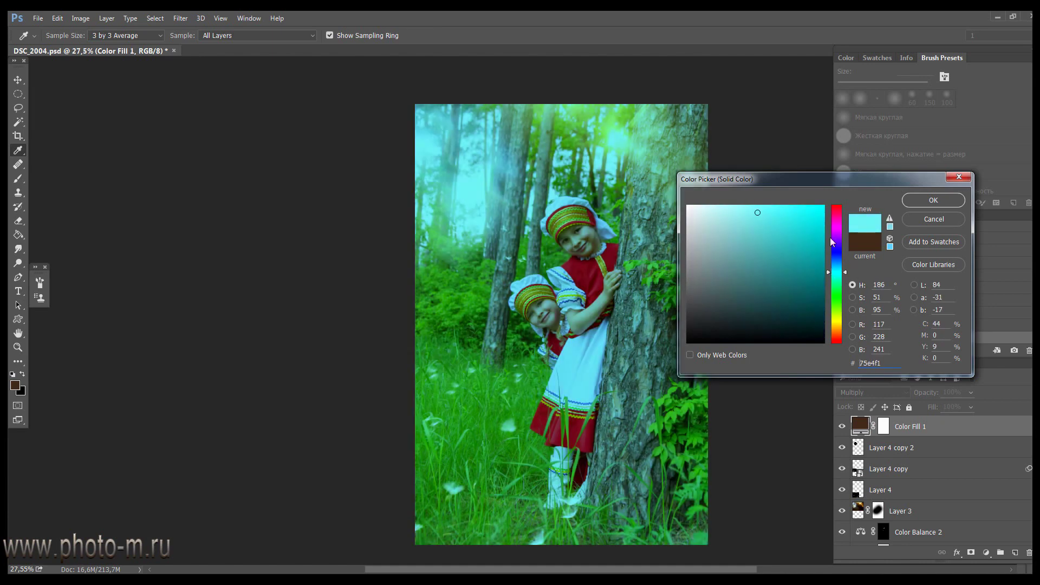
left_click(922, 203)
Fill the colour fill's mask black, then paint the tint back into the upper-left sky and trees
left_click(886, 427)
left_click(18, 235)
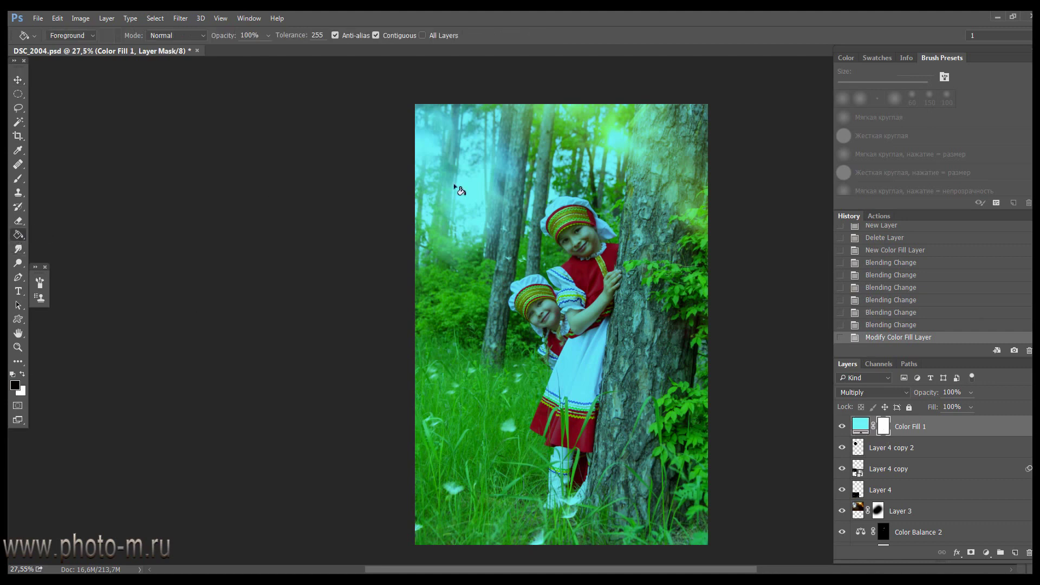
left_click(485, 199)
key("b")
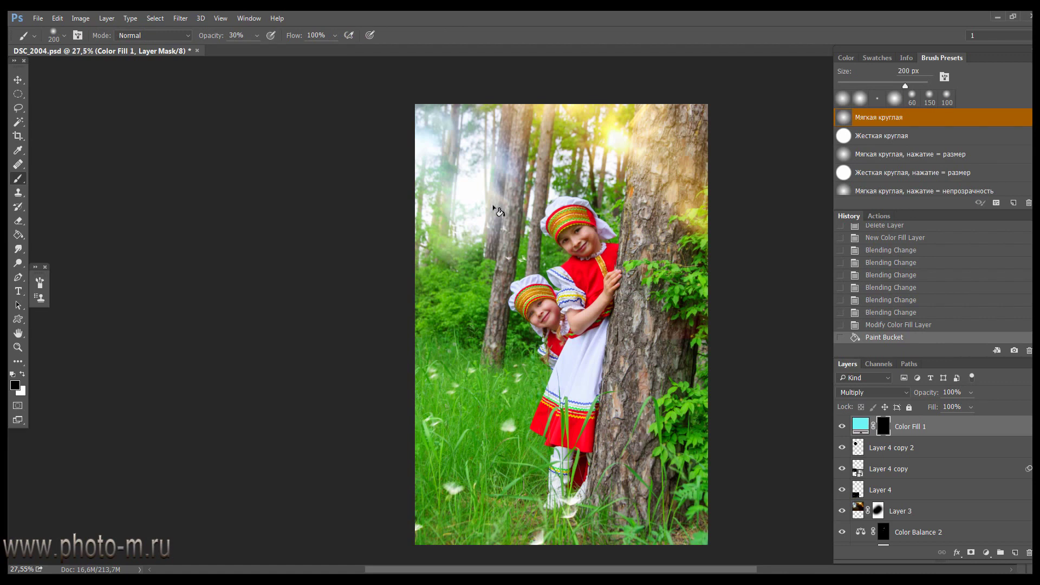
left_click_drag(497, 211, 476, 128)
mouse_move(465, 181)
left_mouse_down()
mouse_move(435, 157)
mouse_move(471, 205)
mouse_move(467, 149)
mouse_move(430, 116)
mouse_move(428, 218)
mouse_move(465, 221)
left_mouse_up()
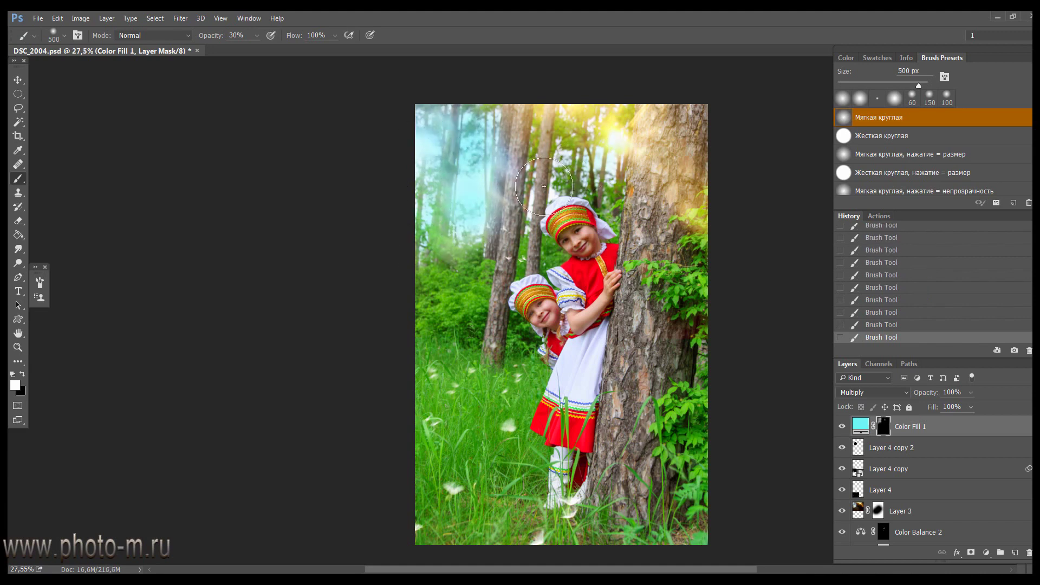
left_click_drag(539, 123, 585, 161)
mouse_move(521, 219)
left_mouse_down()
mouse_move(406, 232)
mouse_move(429, 128)
mouse_move(563, 125)
left_mouse_up()
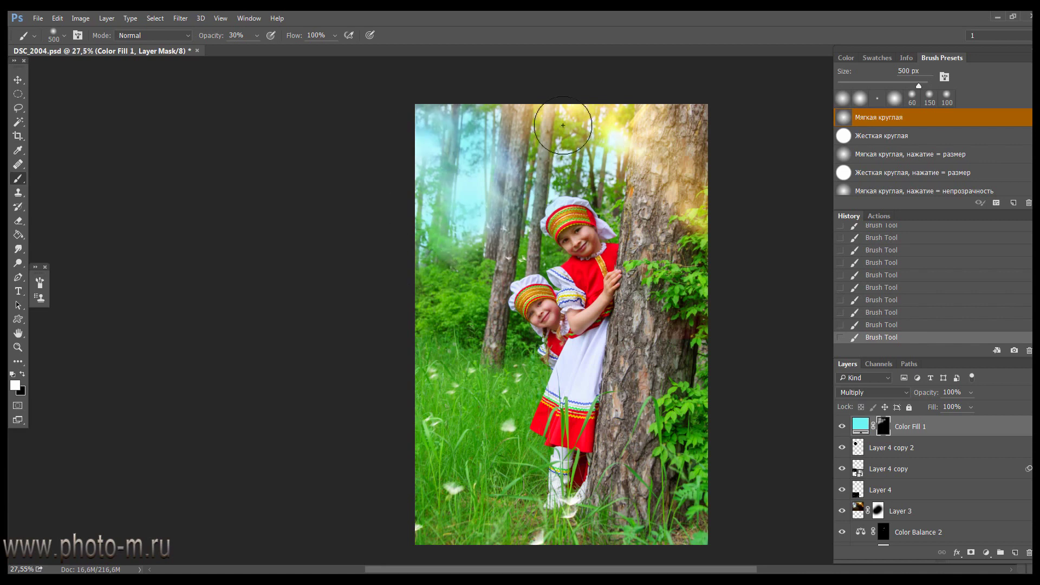
Paint more tint near the upper-left trees with a 175 px brush and set opacity to 30%
mouse_move(931, 394)
left_mouse_down()
mouse_move(796, 425)
mouse_move(929, 397)
left_mouse_up()
mouse_move(477, 204)
left_mouse_down()
mouse_move(472, 190)
mouse_move(432, 195)
mouse_move(422, 132)
left_mouse_up()
key("bracketleft")
key("bracketleft")
key("bracketleft")
key("bracketleft")
key("bracketleft")
left_click(469, 183)
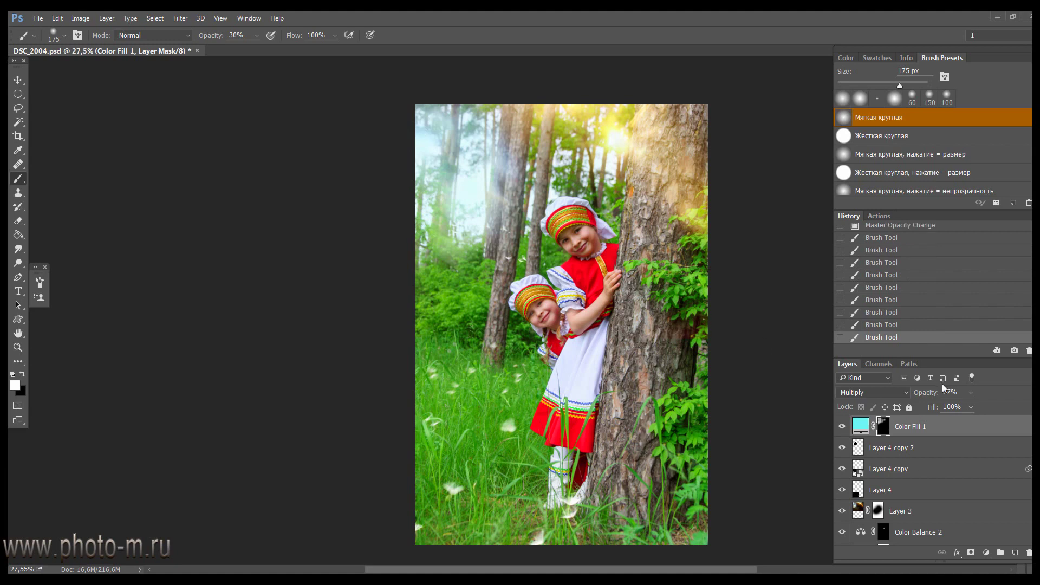
type("30")
key("Return")
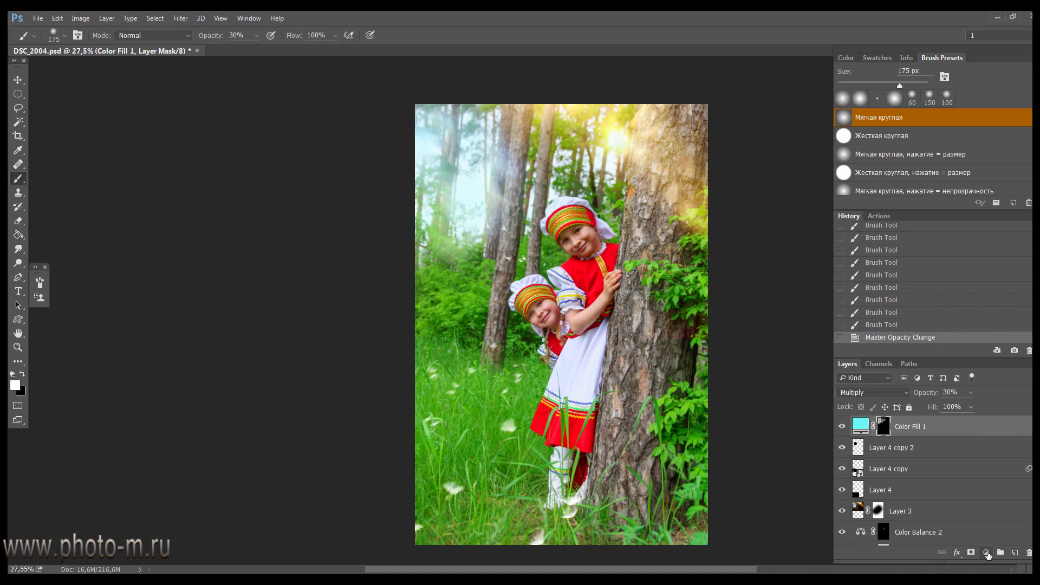
Add a vertical brown-to-clear Gradient Fill layer blended in Soft Light
left_click(986, 553)
left_click(973, 328)
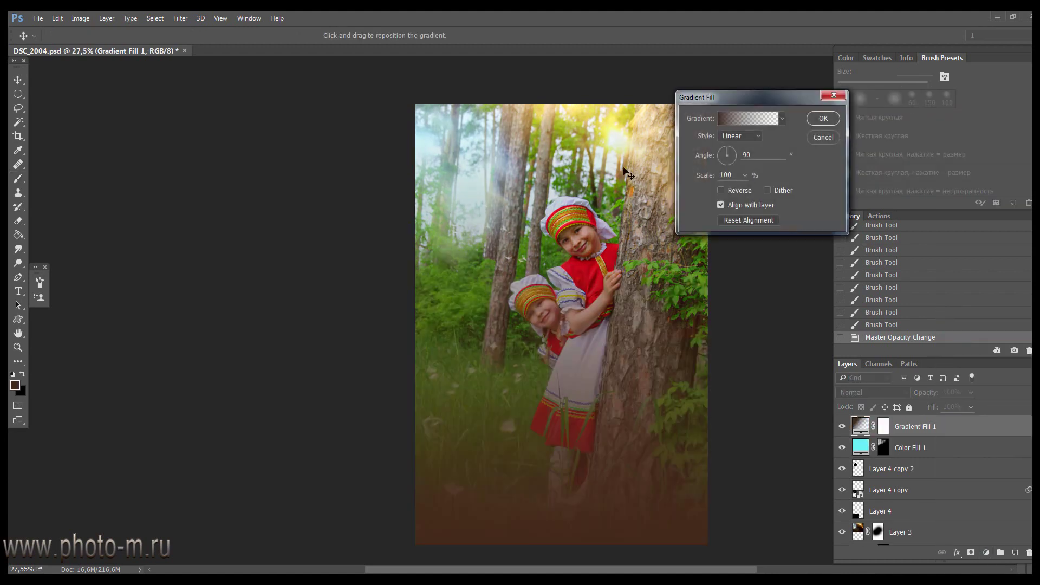
left_click(822, 119)
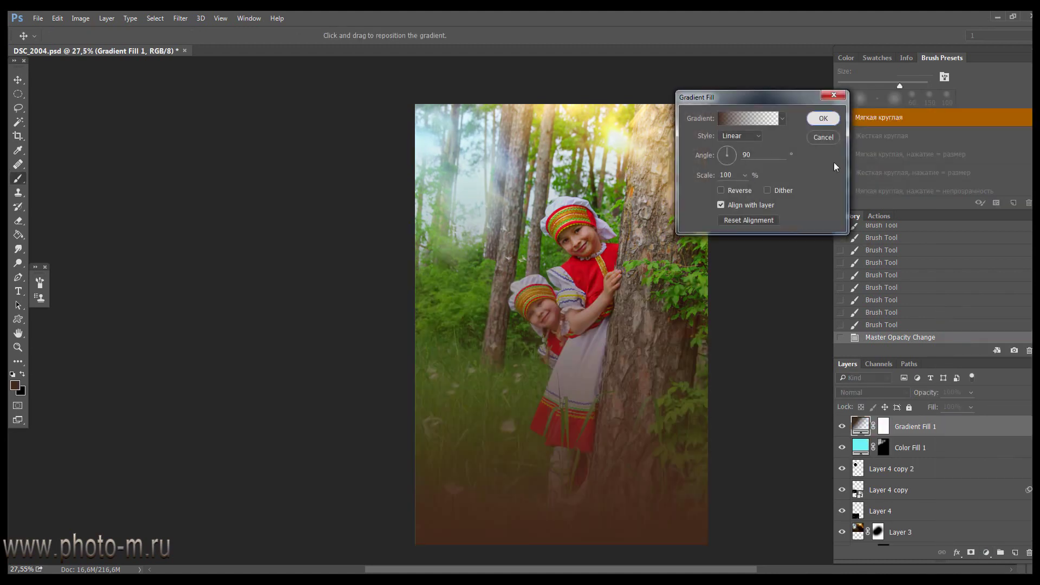
left_click(863, 393)
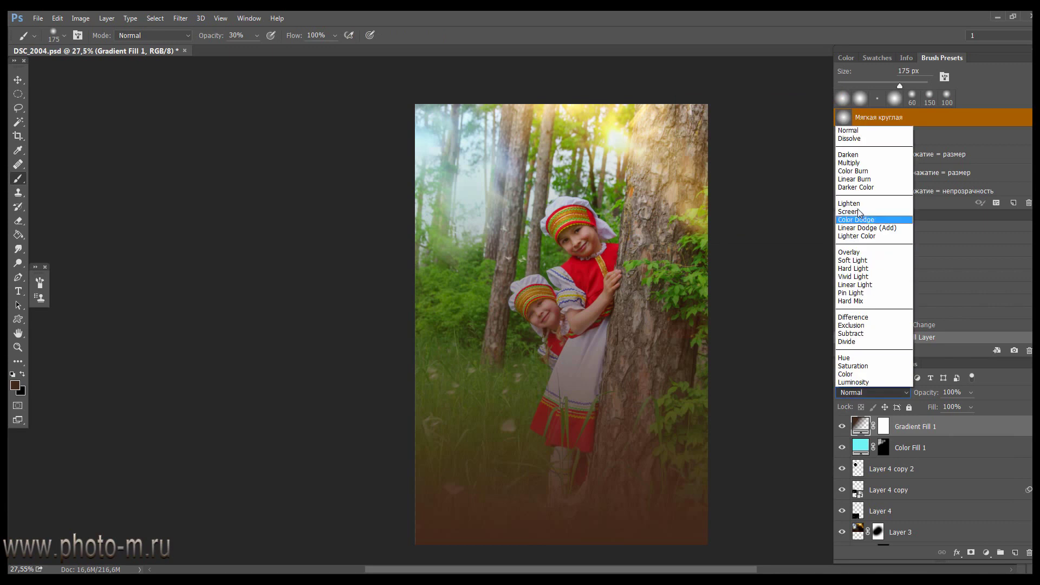
left_click(861, 261)
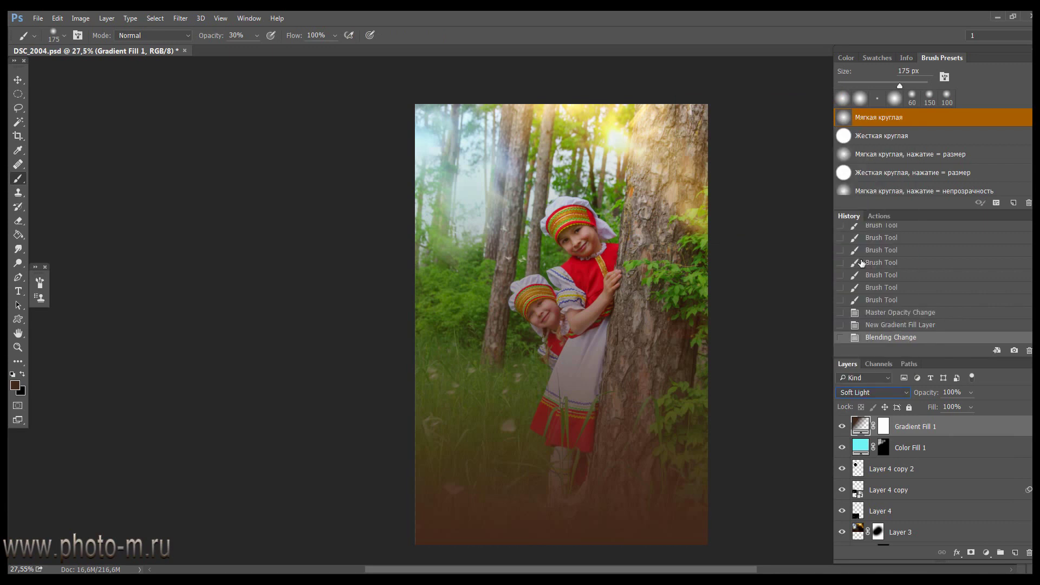
left_click(843, 427)
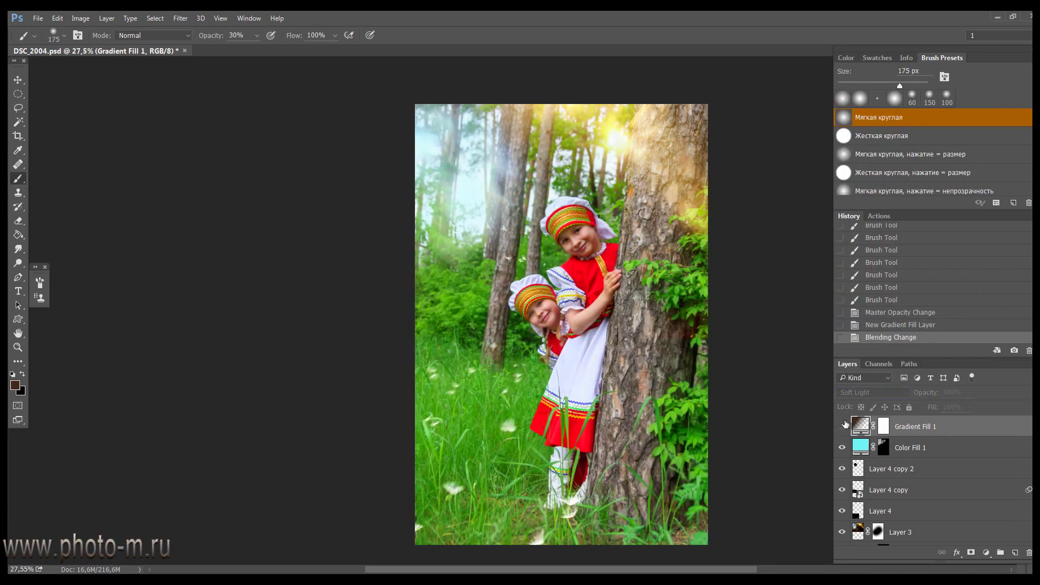
Paint the gradient mask black with a 1500 px soft brush over the girls, keeping the bottom edge
left_click(885, 428)
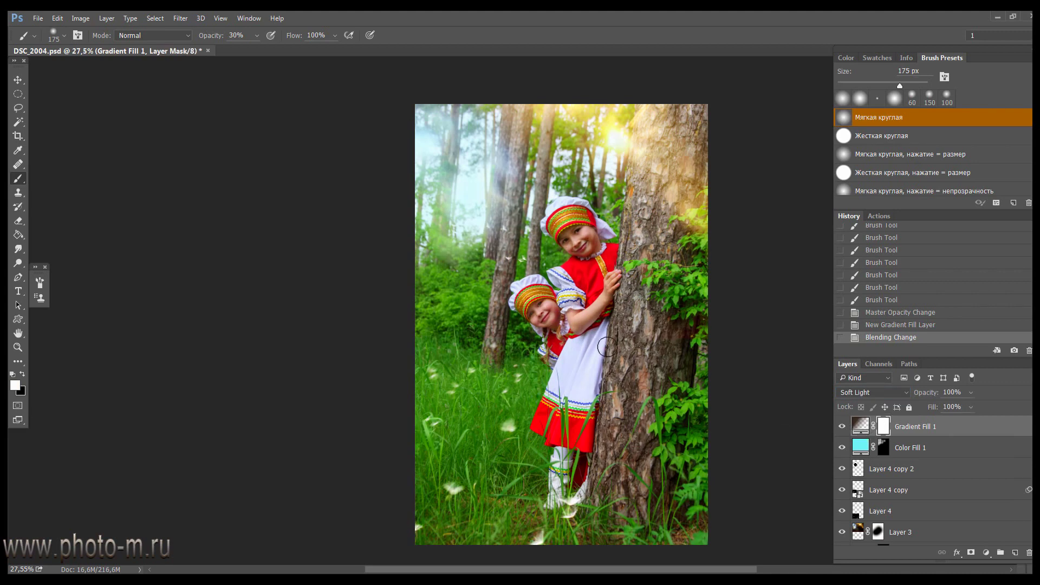
key("x")
key("bracketright")
key("bracketright")
key("bracketright")
key("bracketright")
key("bracketright")
key("bracketright")
key("0")
key("bracketright")
key("bracketright")
key("bracketright")
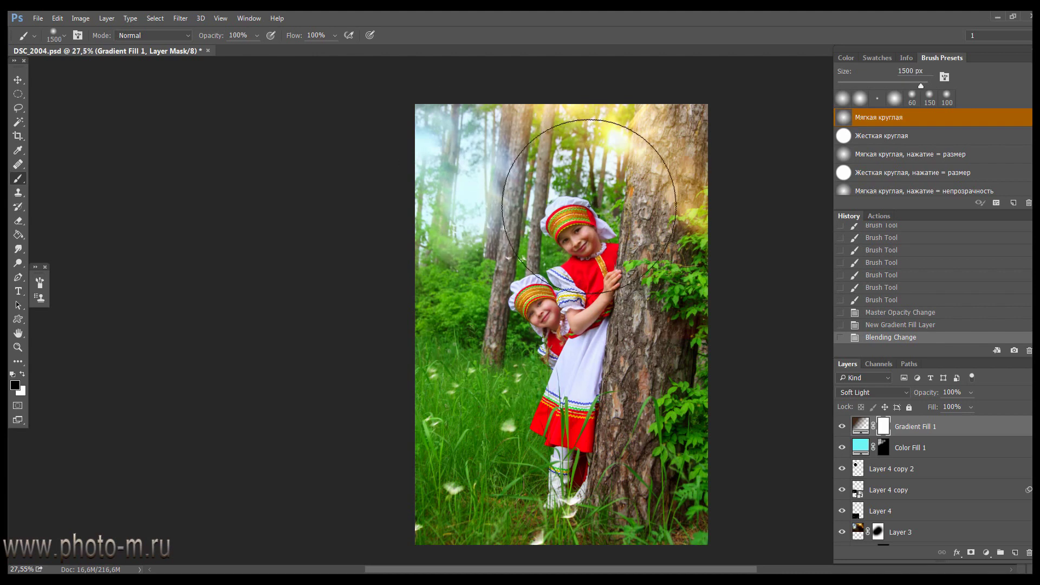
mouse_move(524, 375)
left_mouse_down()
mouse_move(520, 249)
mouse_move(531, 325)
left_mouse_up()
key("x")
mouse_move(630, 450)
left_mouse_down()
mouse_move(534, 556)
mouse_move(407, 441)
left_mouse_up()
key("x")
mouse_move(549, 297)
left_mouse_down()
mouse_move(503, 352)
mouse_move(623, 336)
left_mouse_up()
key("v")
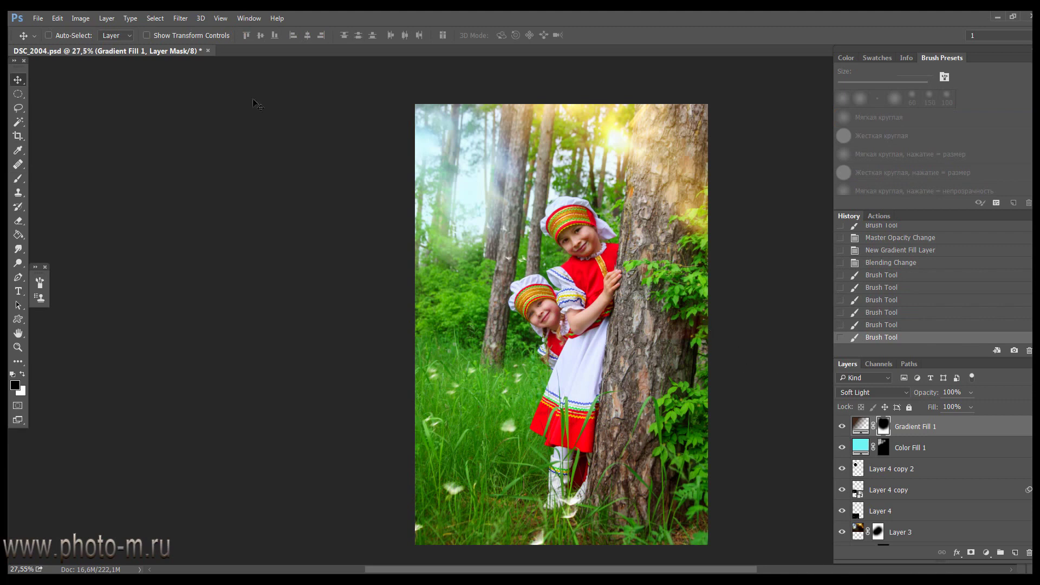
Duplicate the image's merged layers as DSC_2004 copy and convert it to Lab Color
left_click(80, 20)
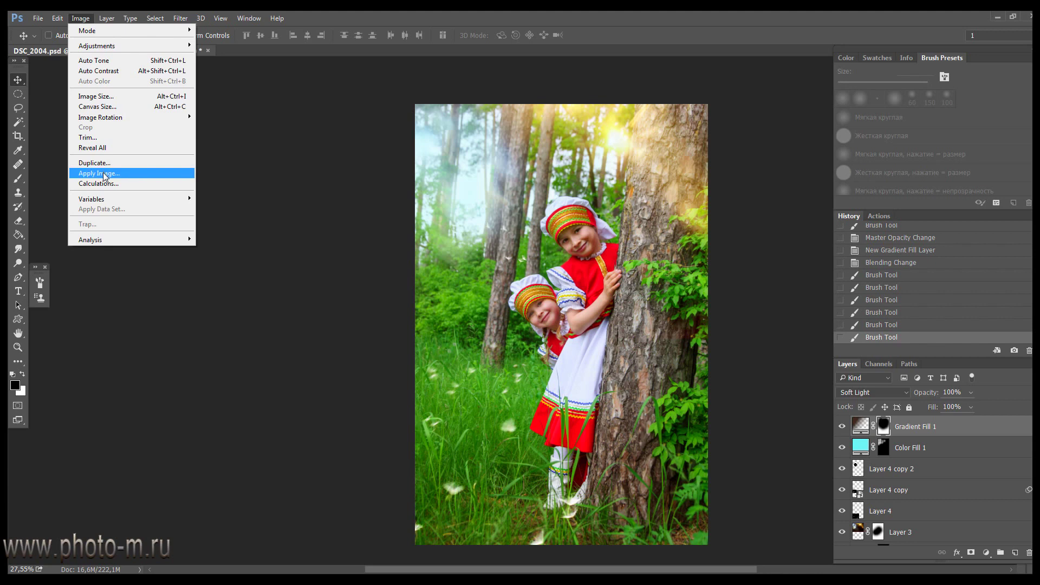
left_click(103, 163)
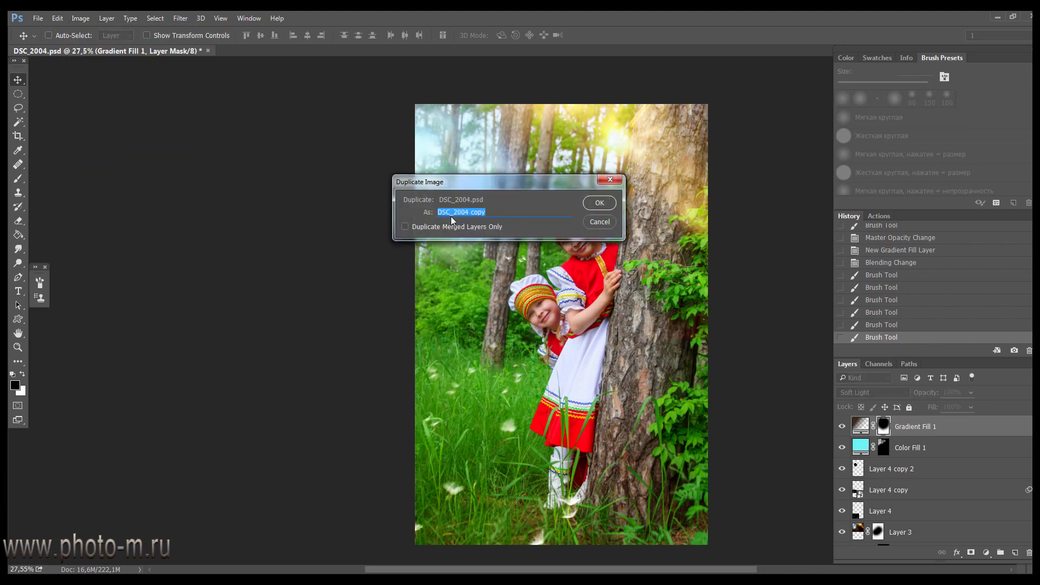
left_click(405, 227)
left_click(600, 203)
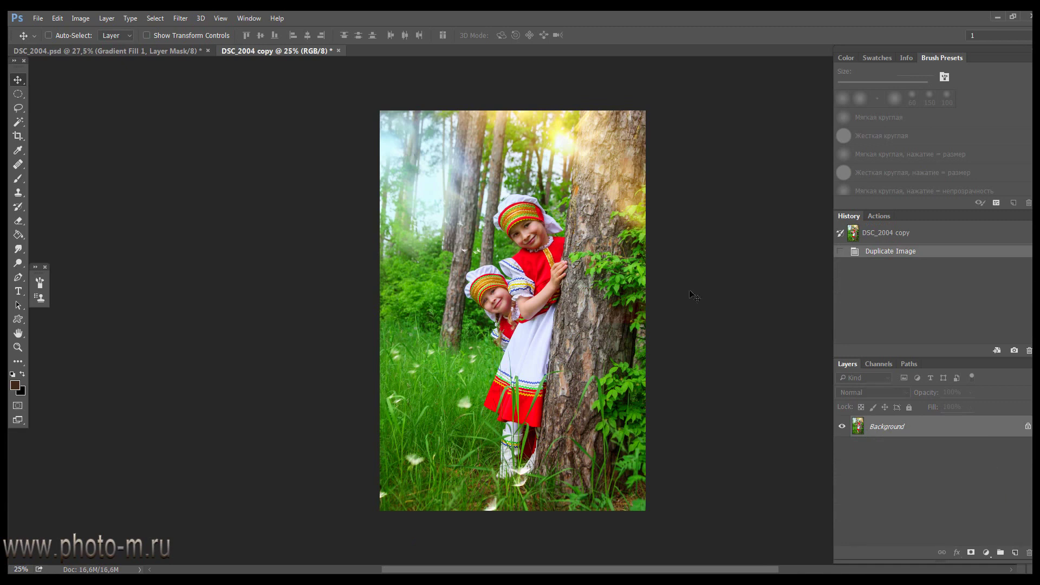
left_click(83, 17)
mouse_move(88, 30)
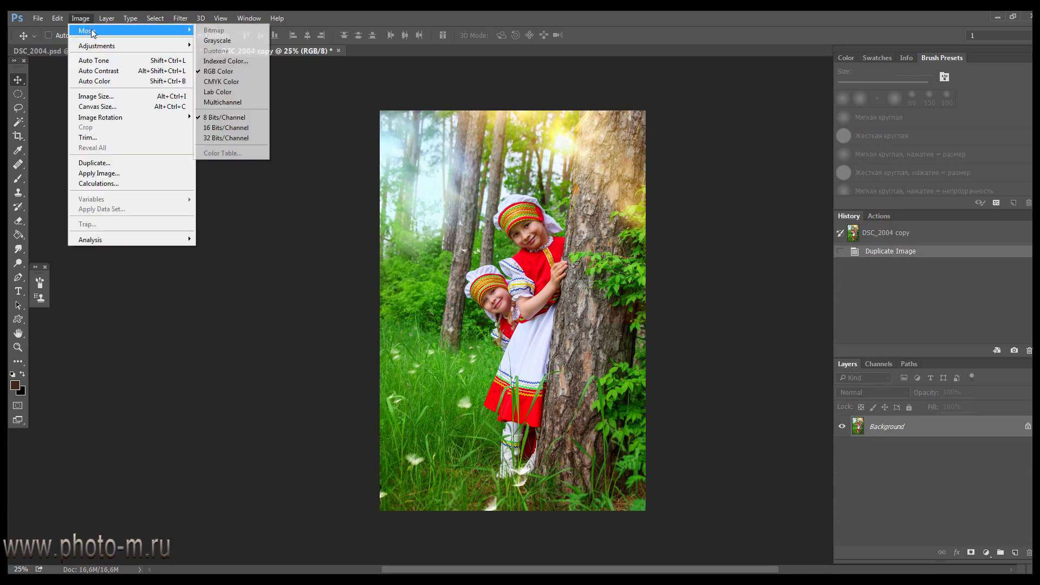
left_click(218, 92)
Add a Curves layer, lift the midtones and steepen the a and b channel curves
left_click(986, 552)
left_click(957, 379)
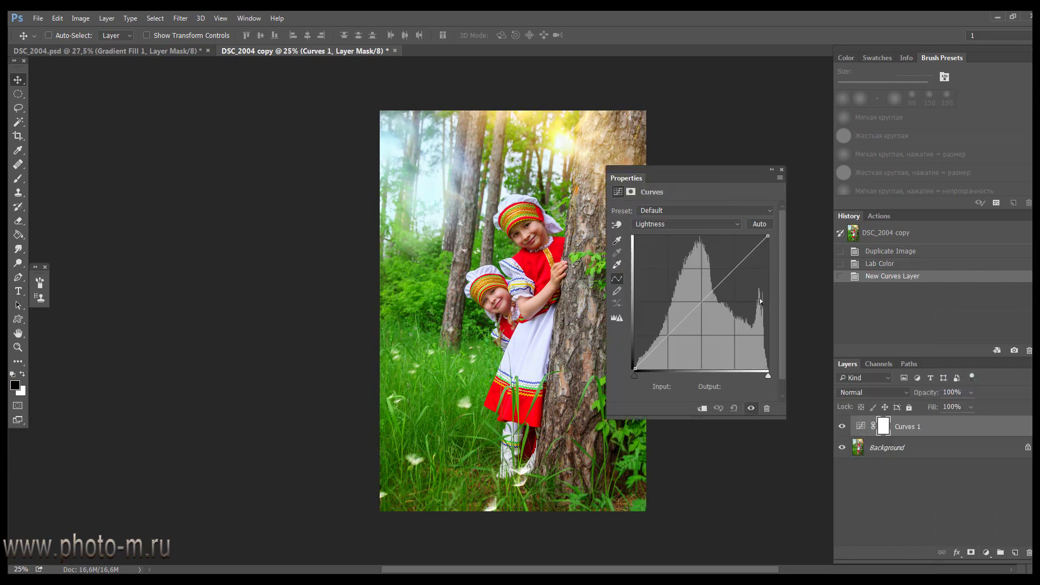
left_click_drag(637, 369, 637, 369)
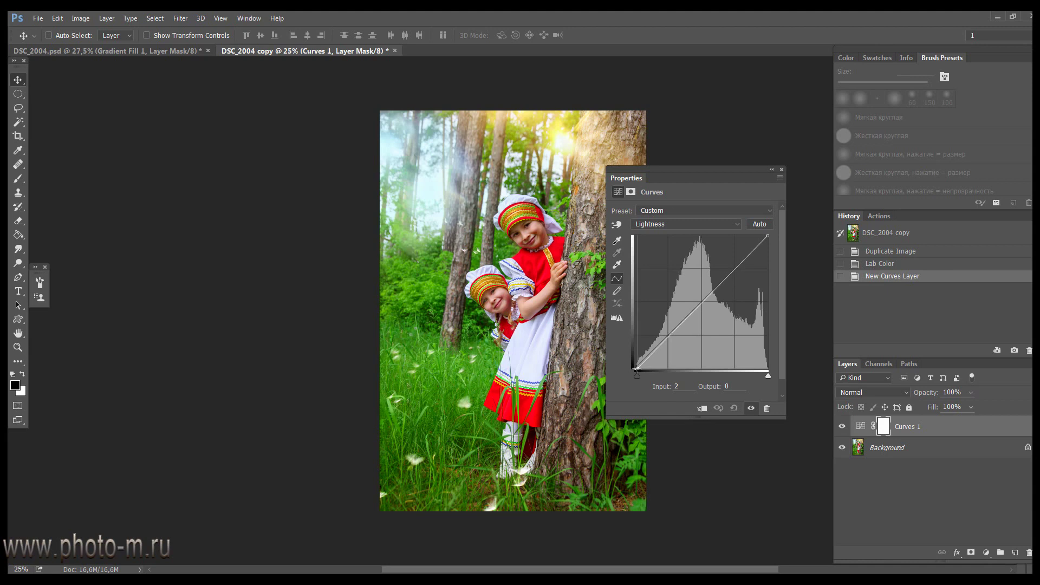
left_click_drag(745, 253, 745, 255)
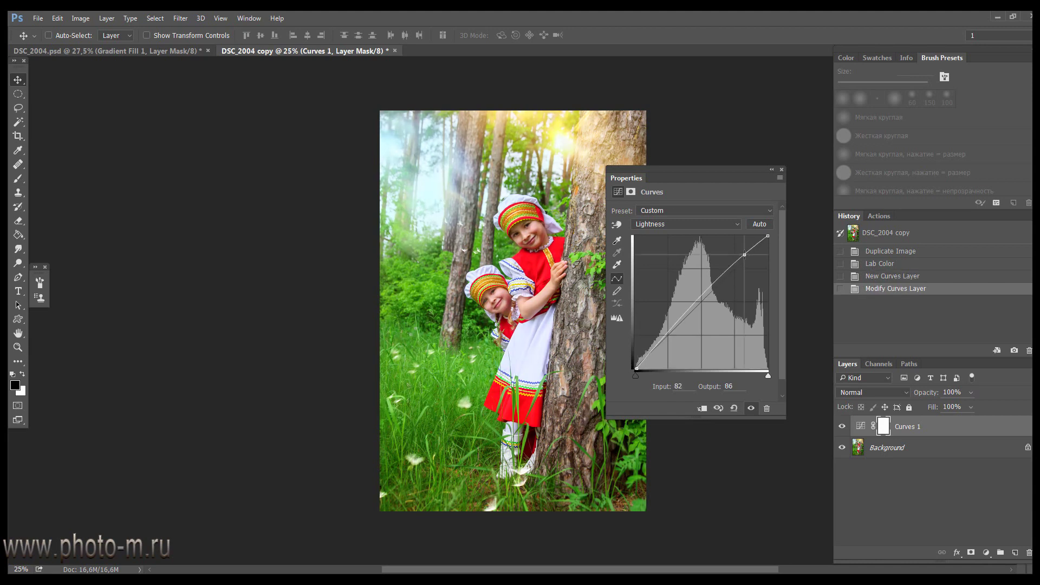
left_click(694, 225)
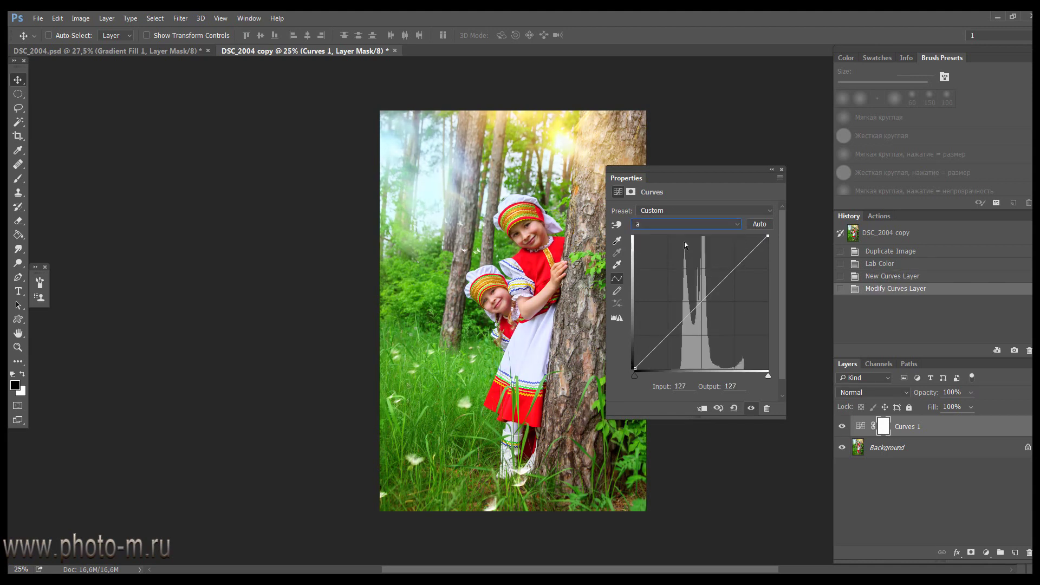
left_click_drag(768, 376, 750, 375)
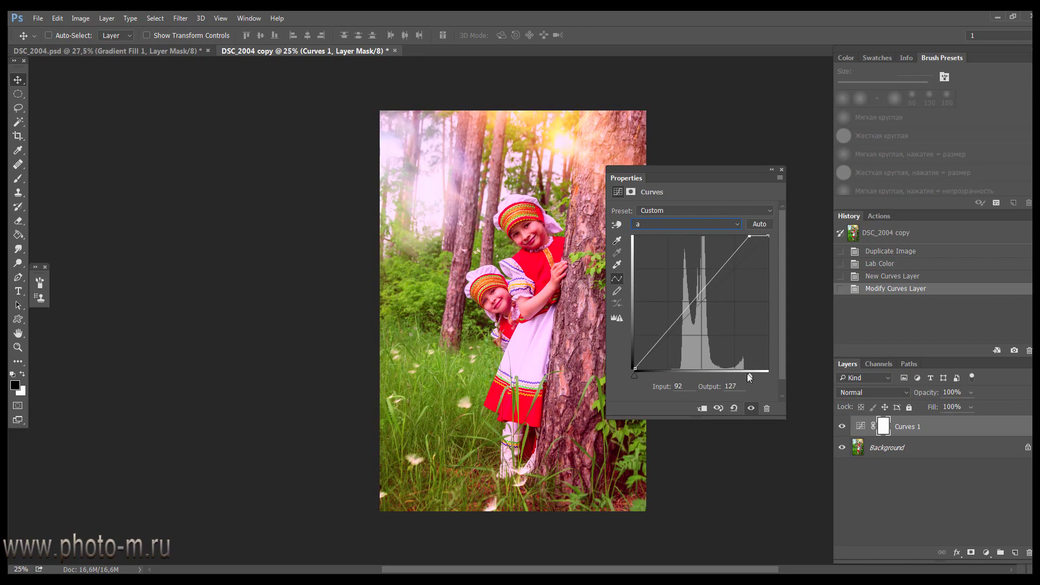
left_click_drag(635, 376, 667, 375)
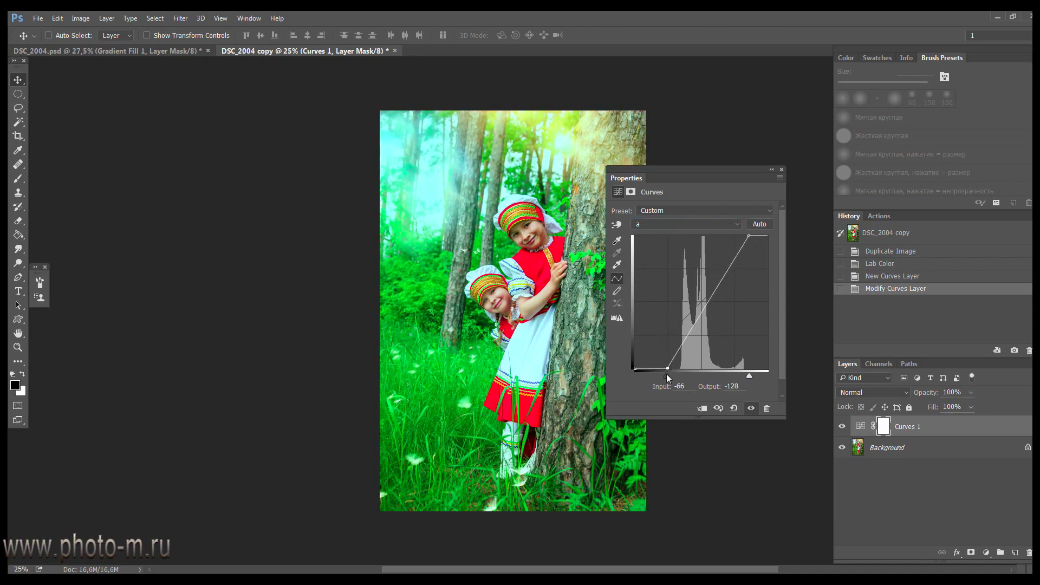
left_click(683, 224)
left_click(679, 248)
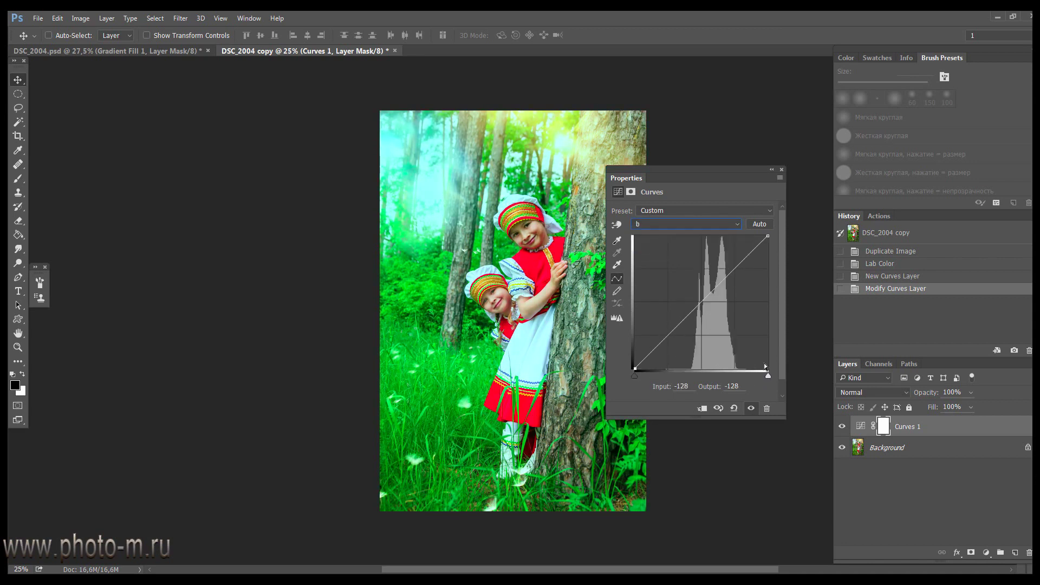
left_click_drag(767, 376, 749, 375)
left_click_drag(635, 375, 650, 374)
left_click_drag(752, 375, 753, 374)
Fine-tune the a channel curve's shadow and highlight points, then compare before and after
left_click(677, 224)
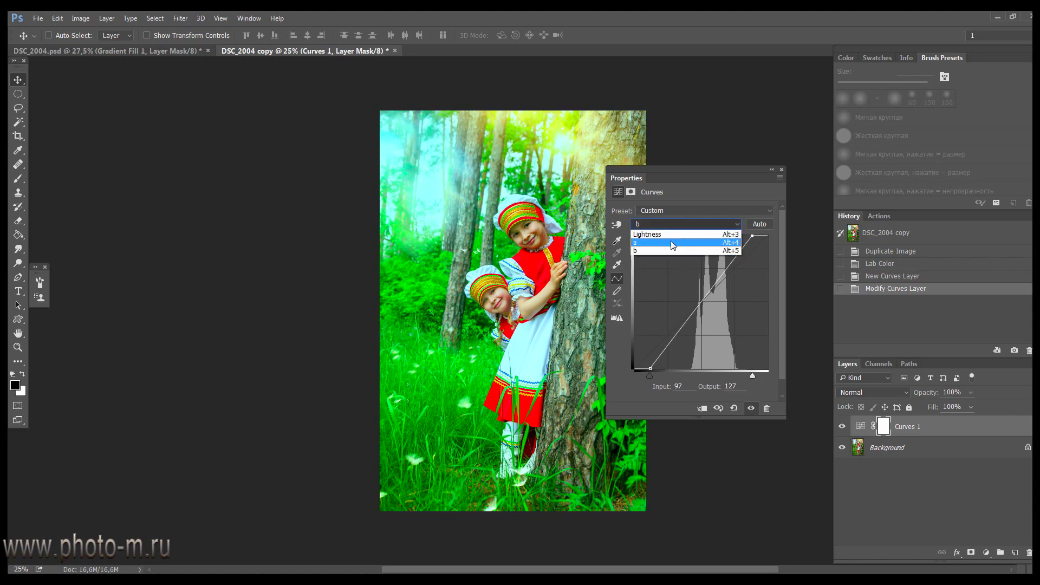
left_click(672, 225)
left_click_drag(665, 375, 662, 379)
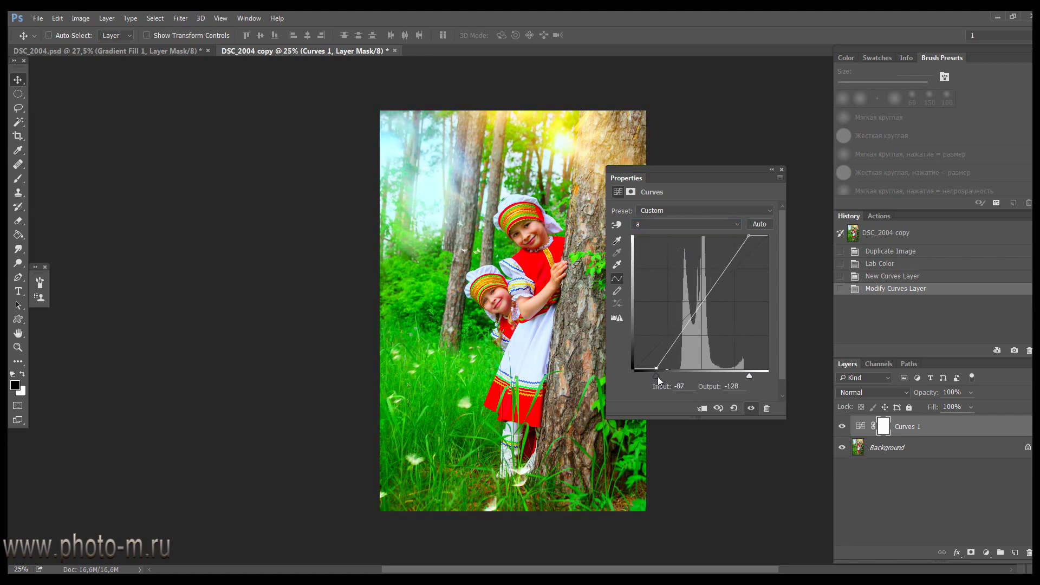
left_click_drag(749, 375, 753, 375)
left_click_drag(665, 373, 655, 376)
left_click_drag(753, 375, 754, 376)
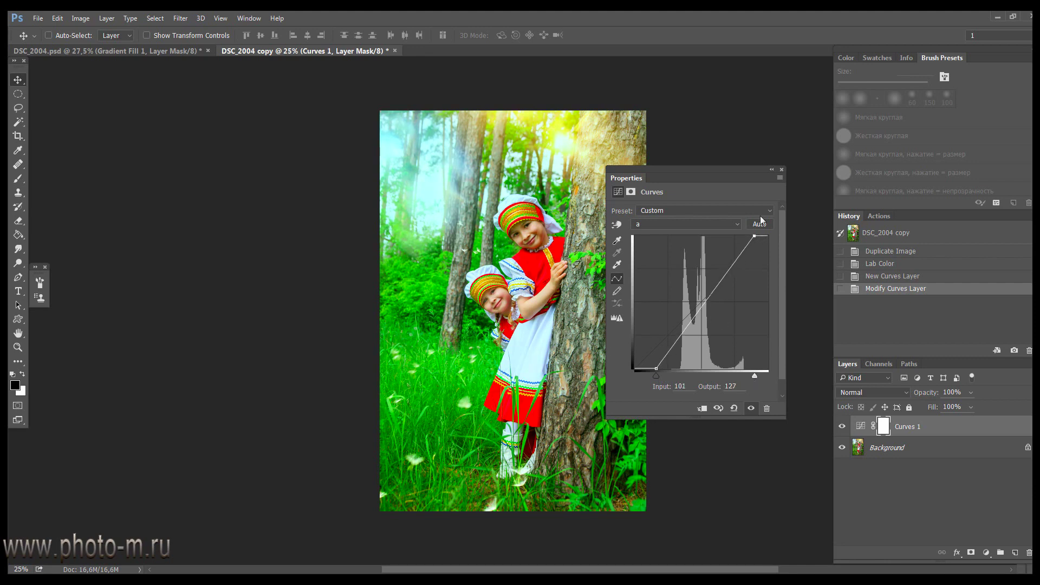
left_click(751, 409)
left_click(751, 409)
left_click(780, 170)
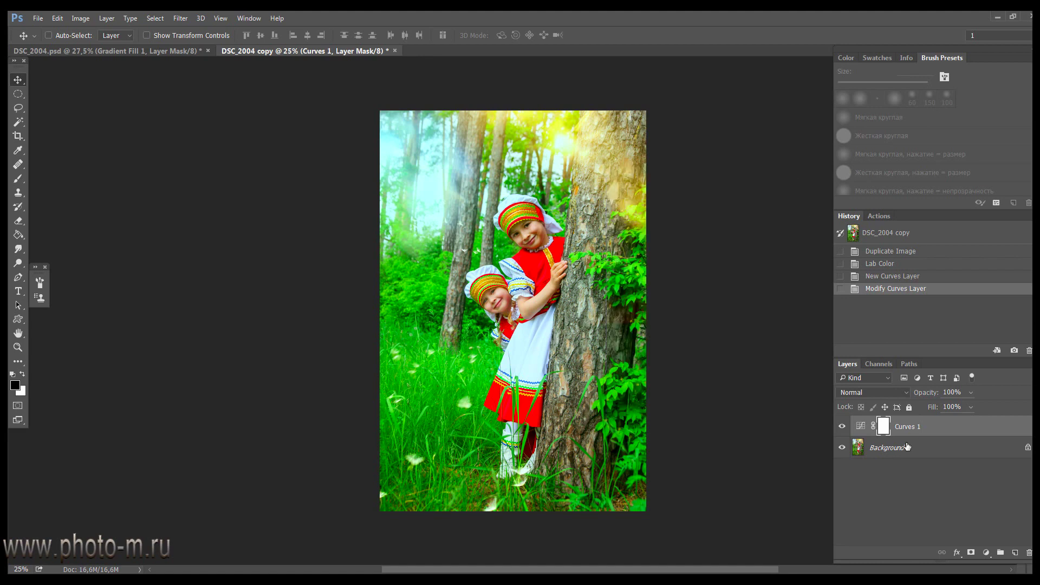
Set the Curves layer to Luminosity, fill its mask black and paint it back over the girls
key("shift+alt+y")
left_click(842, 426)
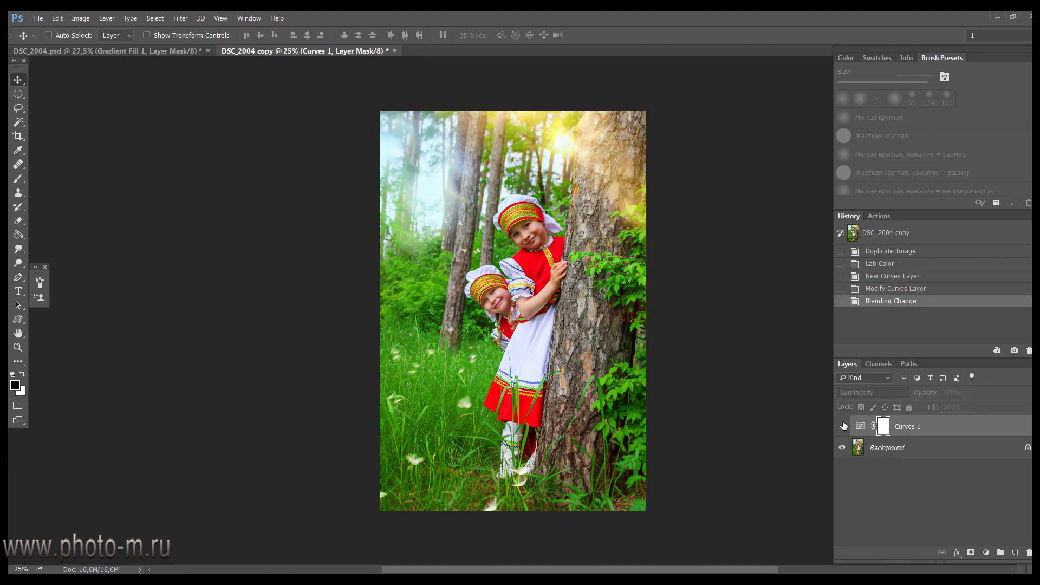
left_click(844, 426)
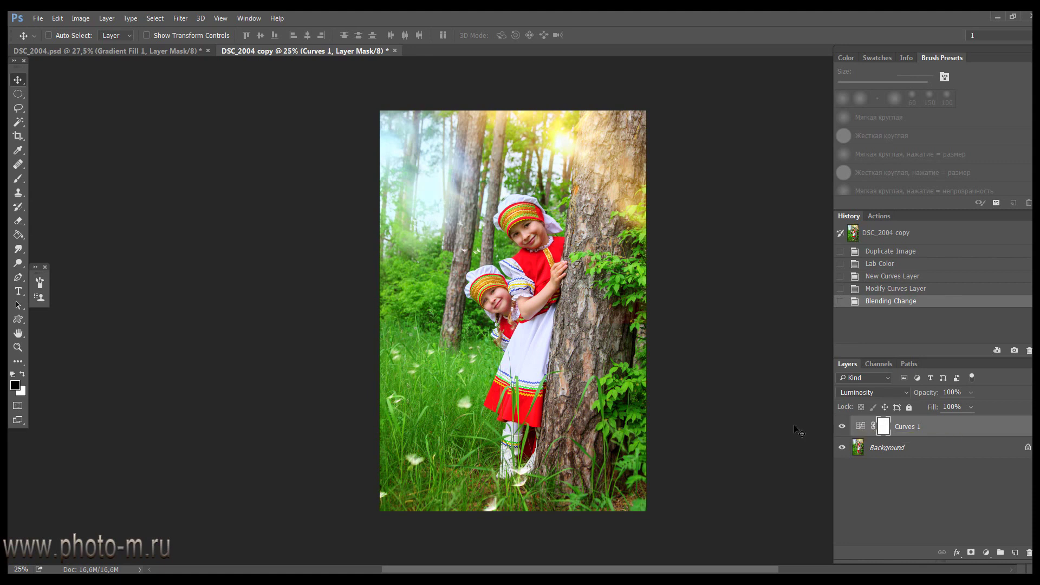
key("alt+BackSpace")
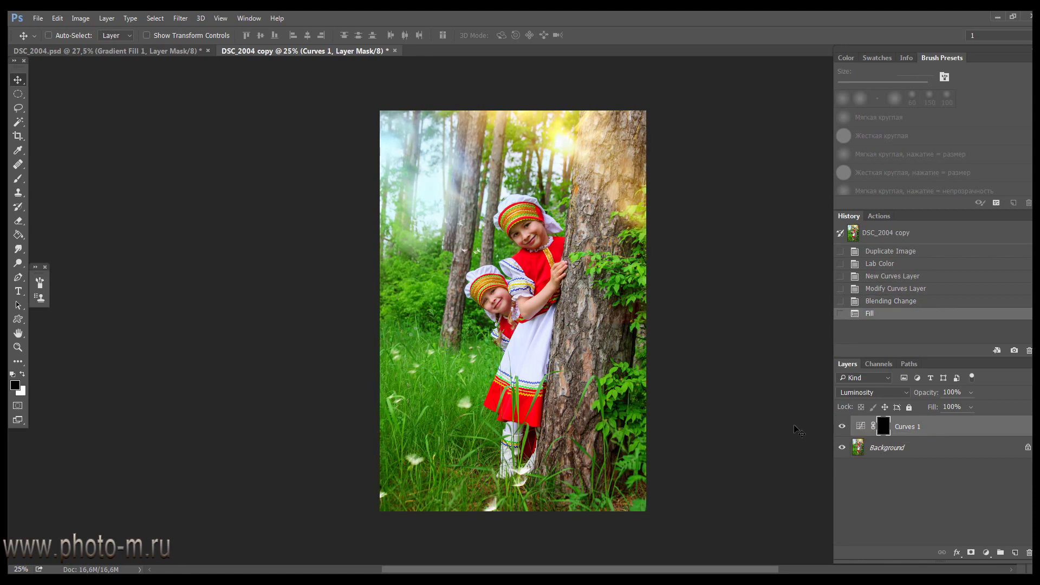
key("b")
key("x")
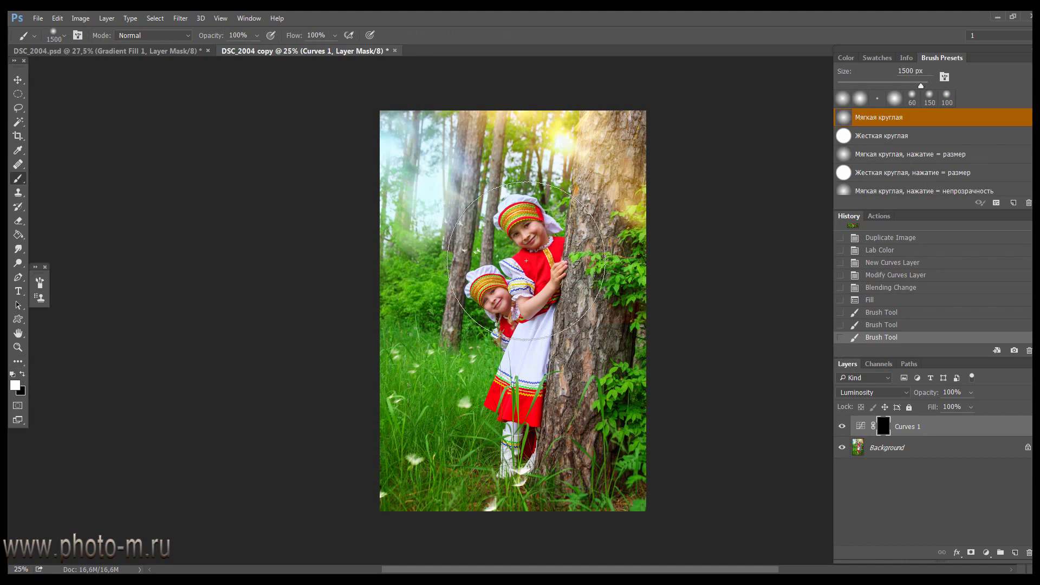
left_click_drag(542, 254, 504, 314)
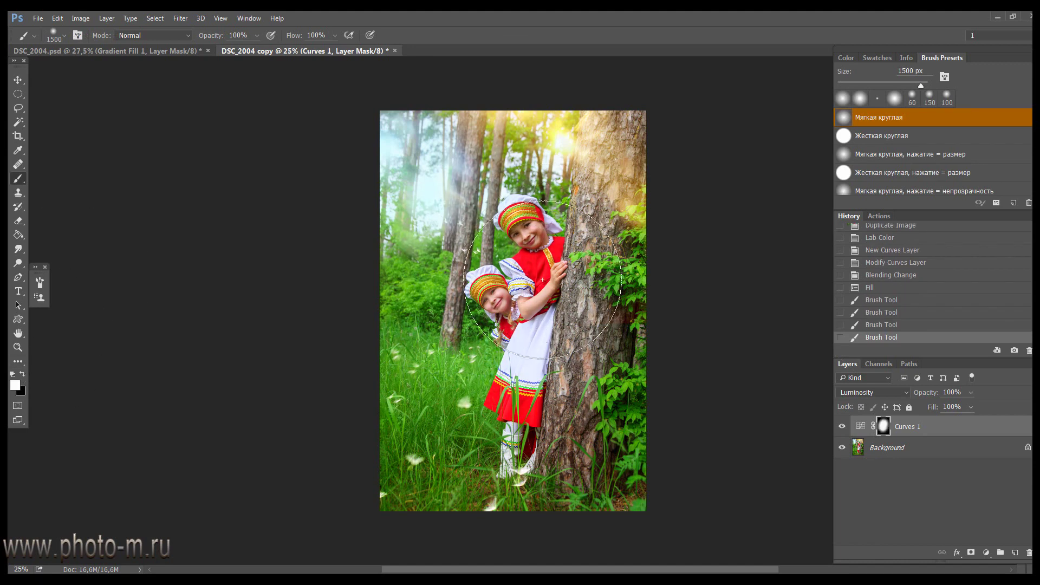
mouse_move(488, 271)
left_mouse_down()
mouse_move(466, 304)
mouse_move(495, 304)
left_mouse_up()
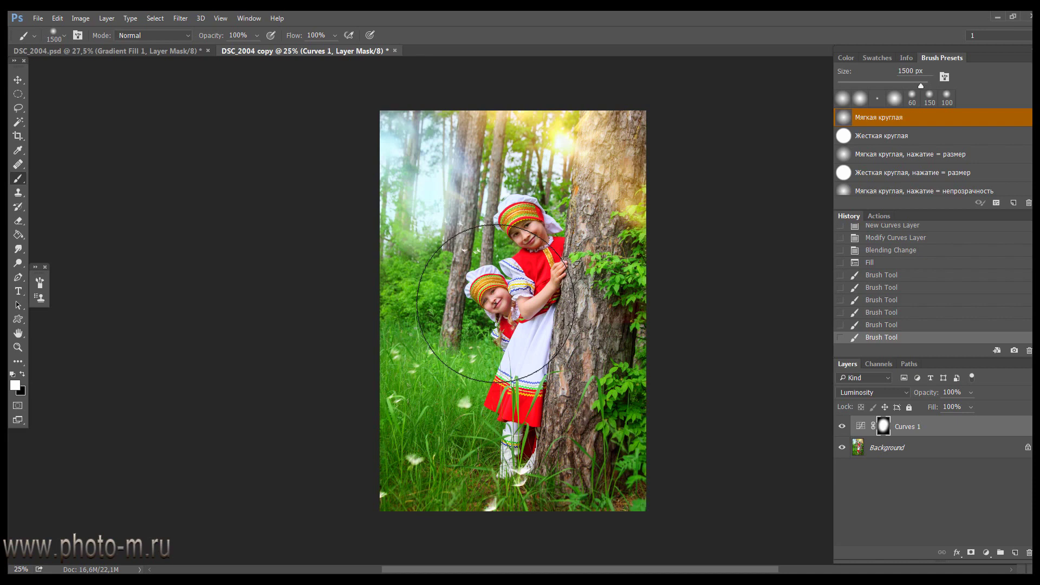
Reveal the Curves adjustment in the top-left sky through its mask
left_click(842, 428)
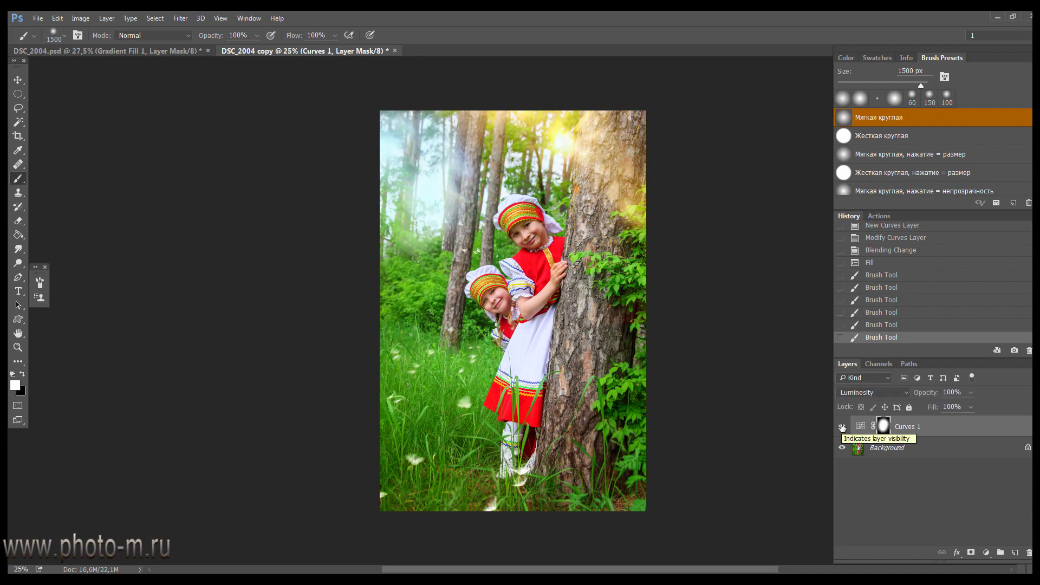
left_click_drag(477, 162, 411, 211)
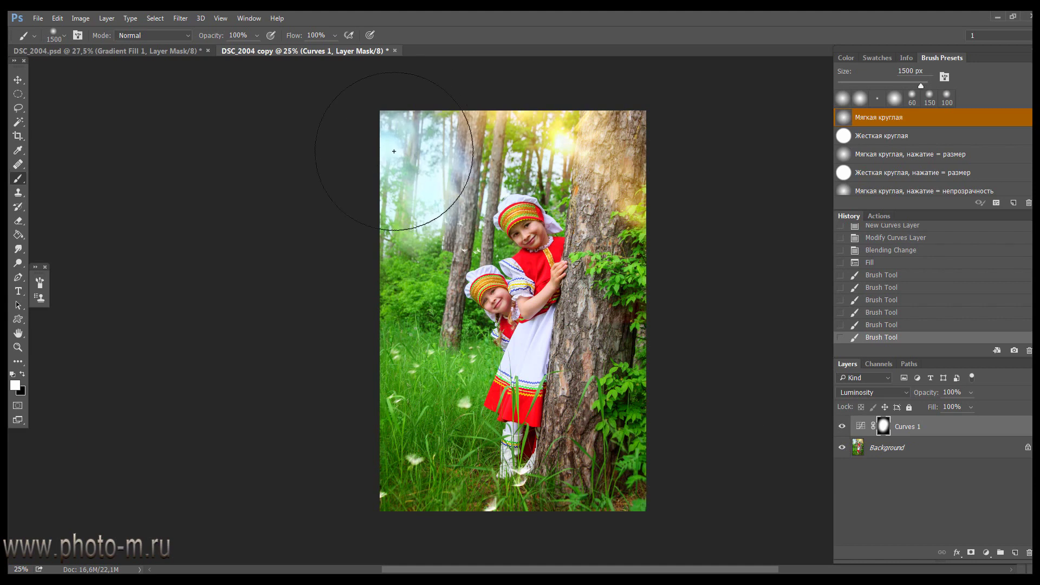
key("v")
key("x")
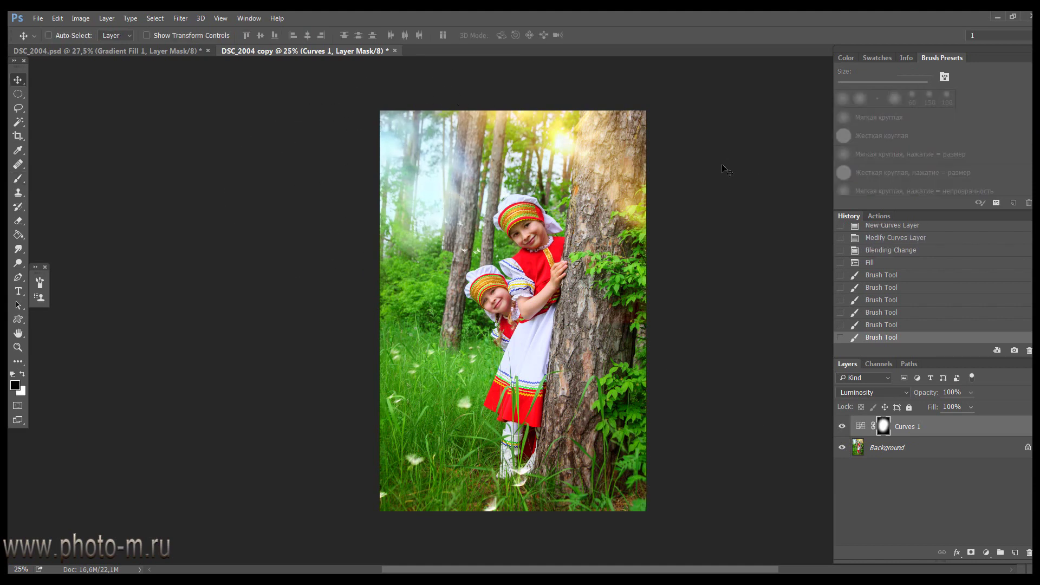
key("b")
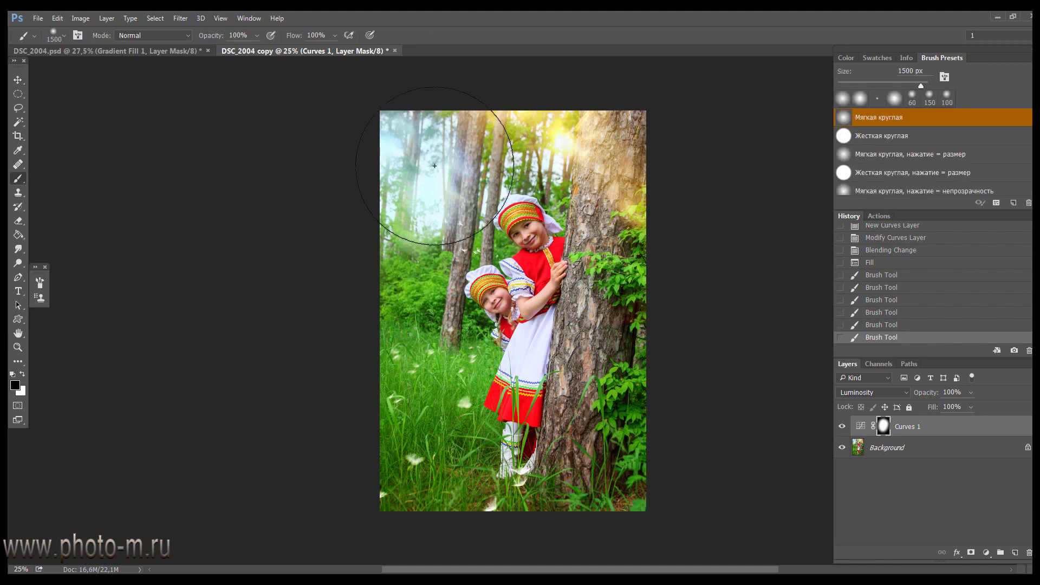
left_click_drag(416, 152, 422, 227)
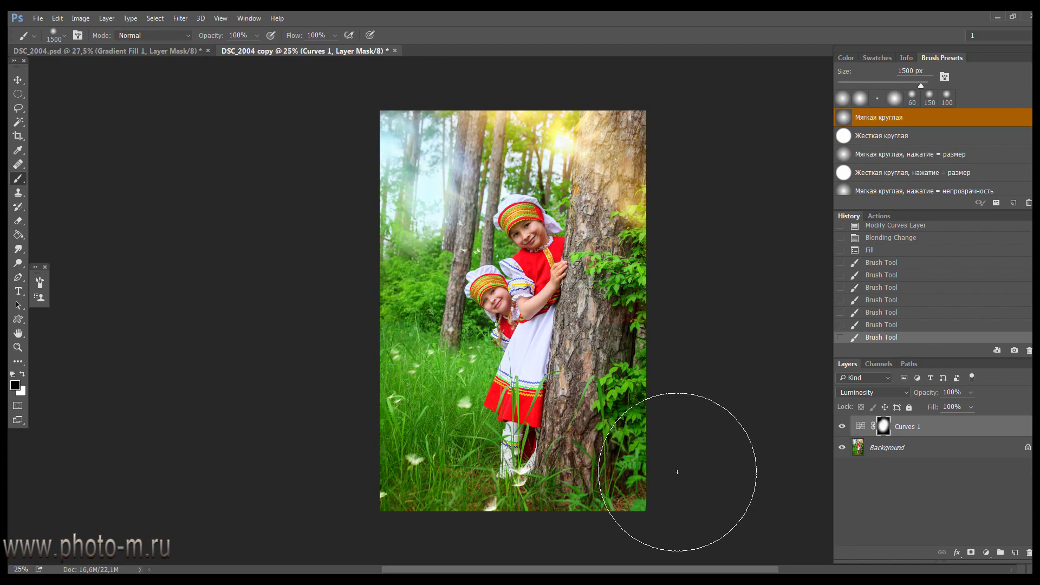
Compare the Curves effect on and off and set its opacity to about 57%
key("v")
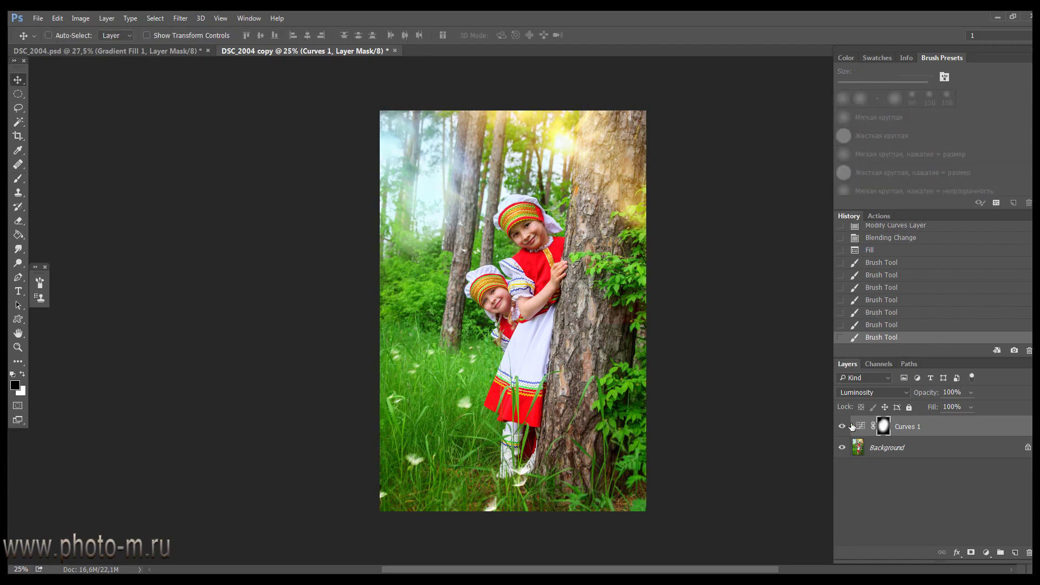
left_click(847, 427)
left_click(846, 427)
left_click(846, 427)
left_click(845, 427)
key("3")
key("2")
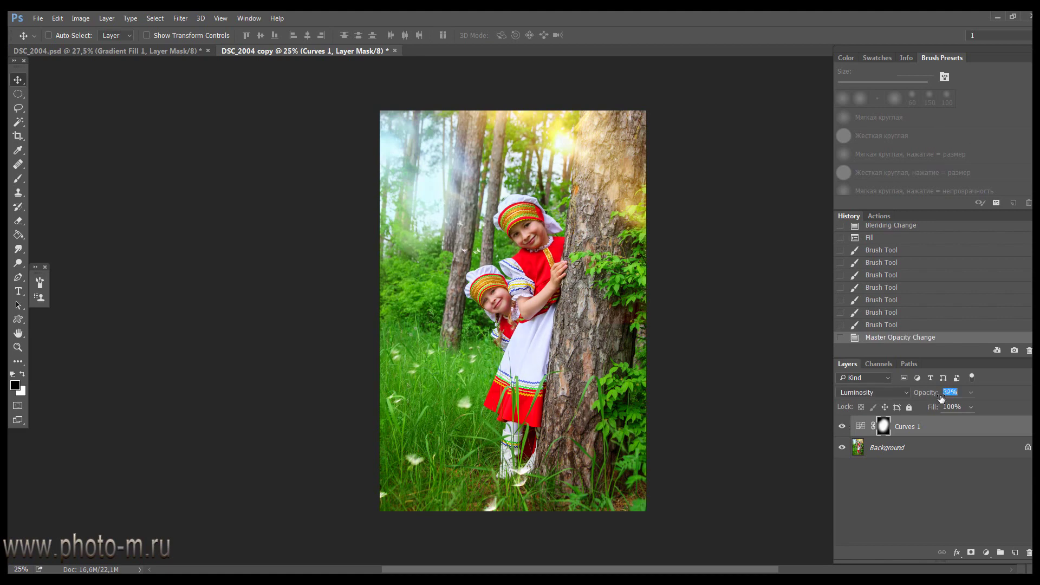
left_click_drag(922, 396, 926, 397)
Stamp all visible layers into a new layer and copy the whole canvas
key("ctrl+shift+alt+e")
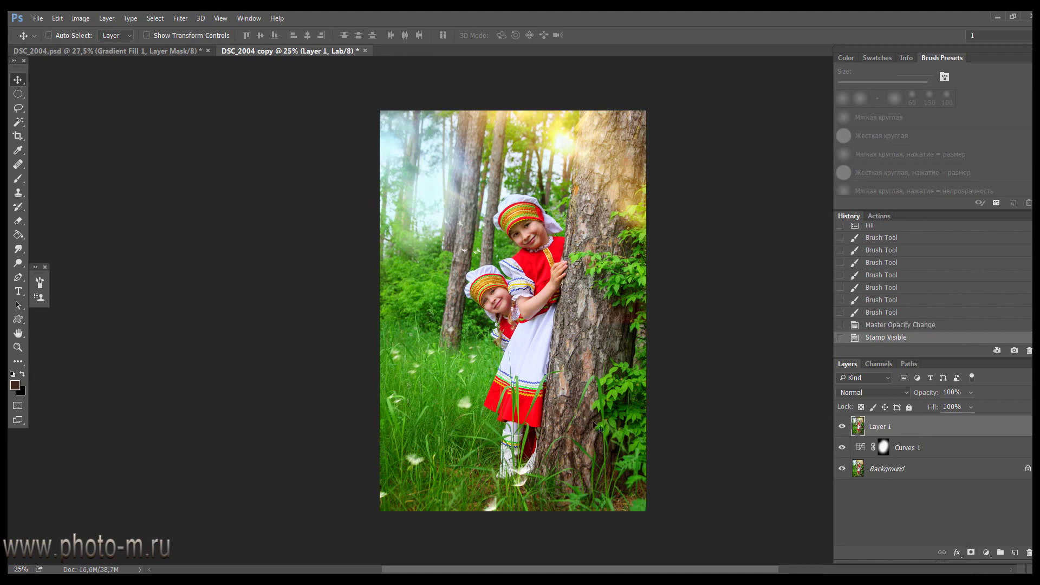
key("ctrl+a")
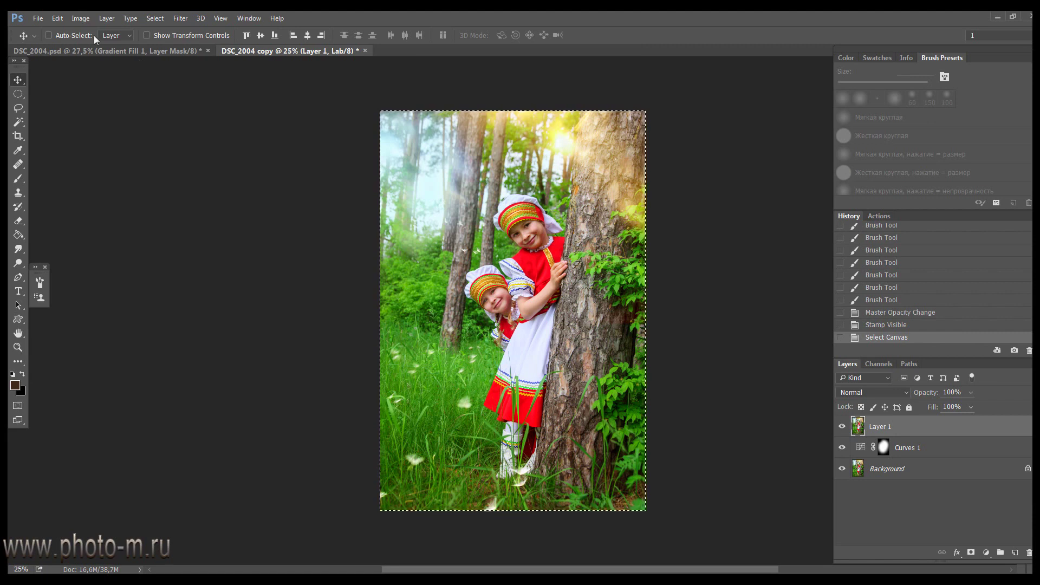
left_click(57, 22)
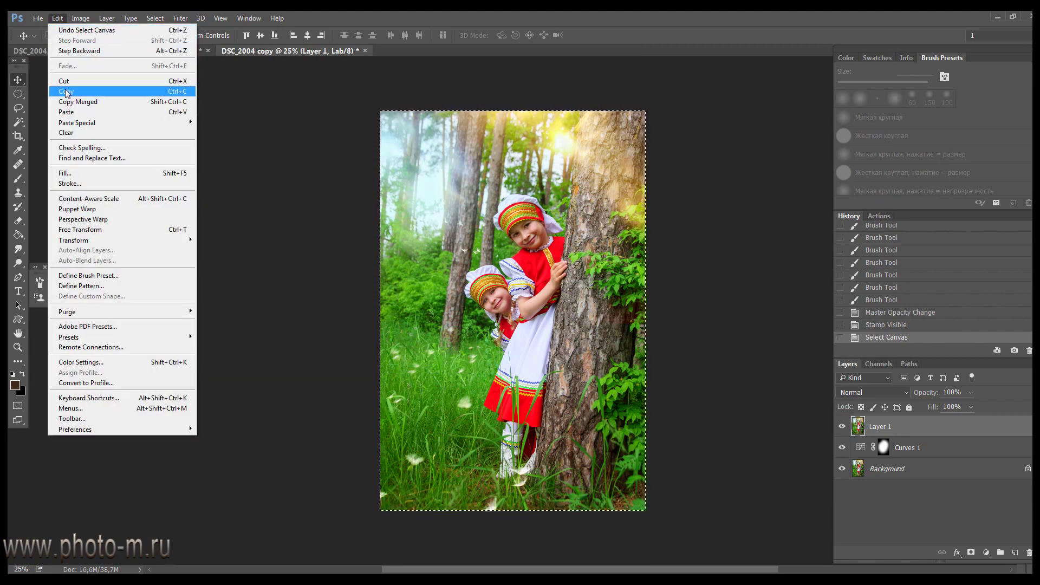
left_click(66, 93)
Paste the graded image into DSC_2004.psd as a new layer and compare it on and off
left_click(70, 50)
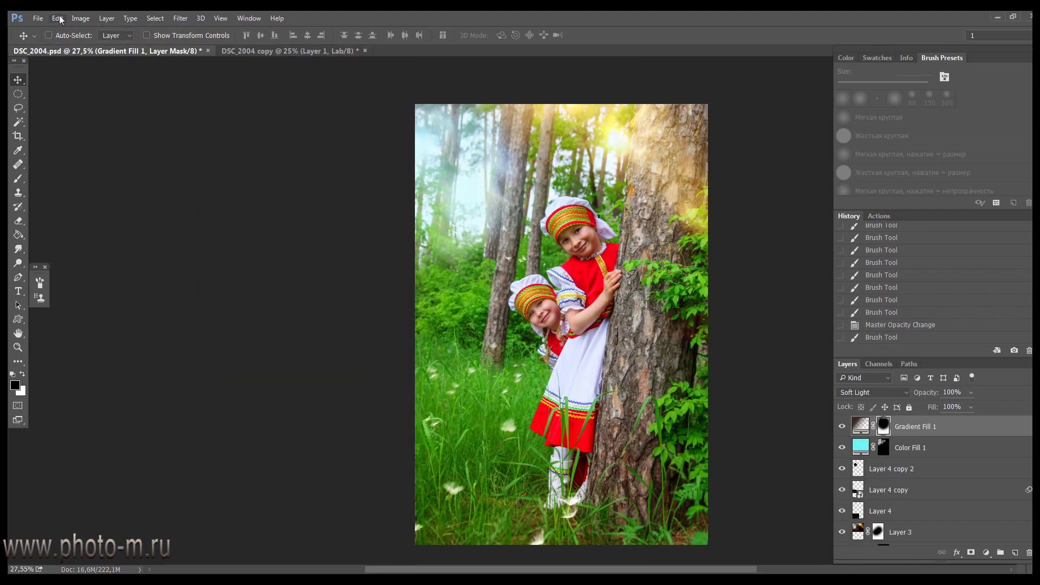
left_click(58, 19)
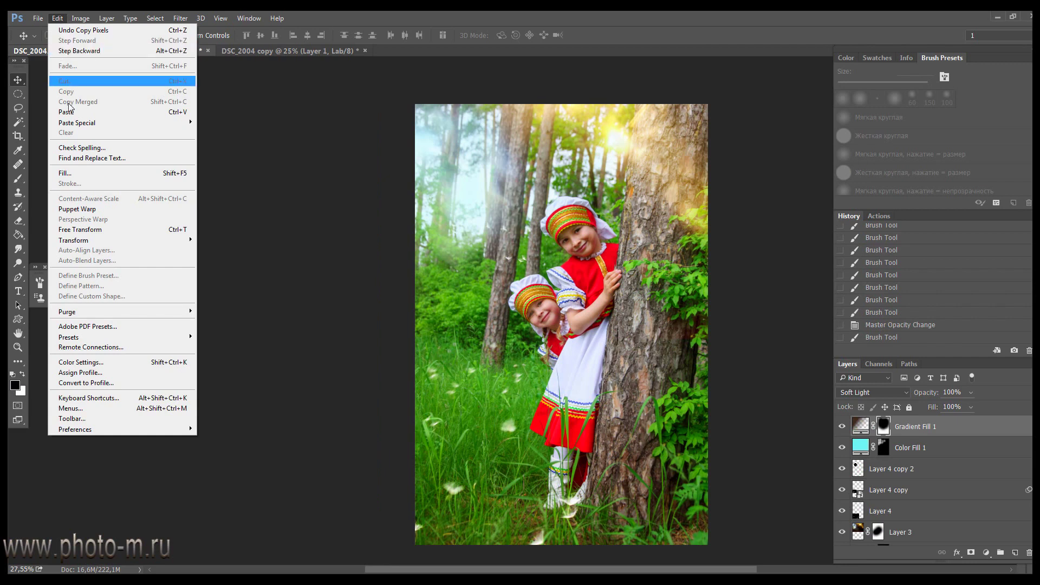
left_click(69, 112)
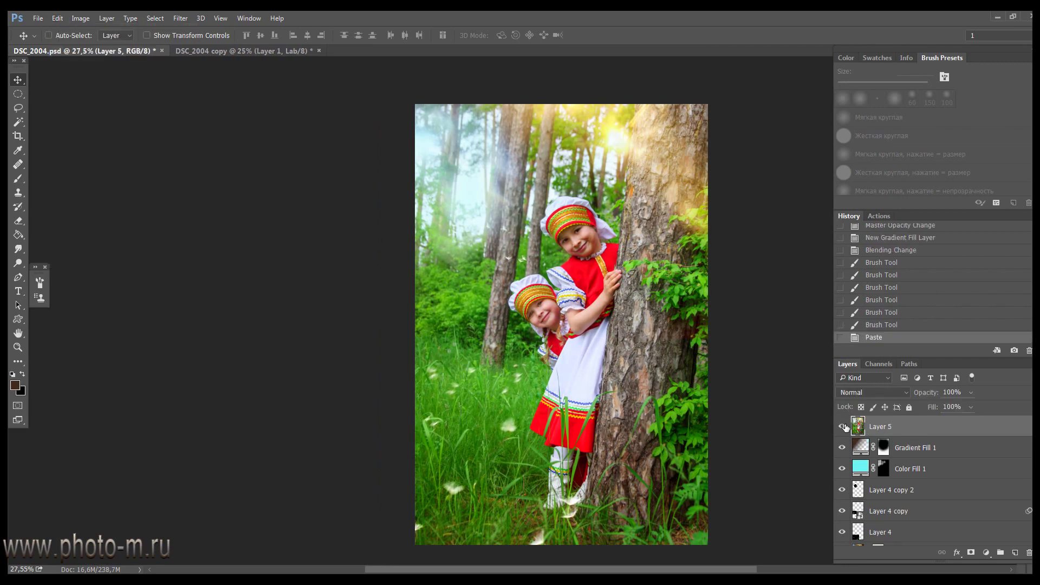
left_click(842, 427)
left_click(843, 427)
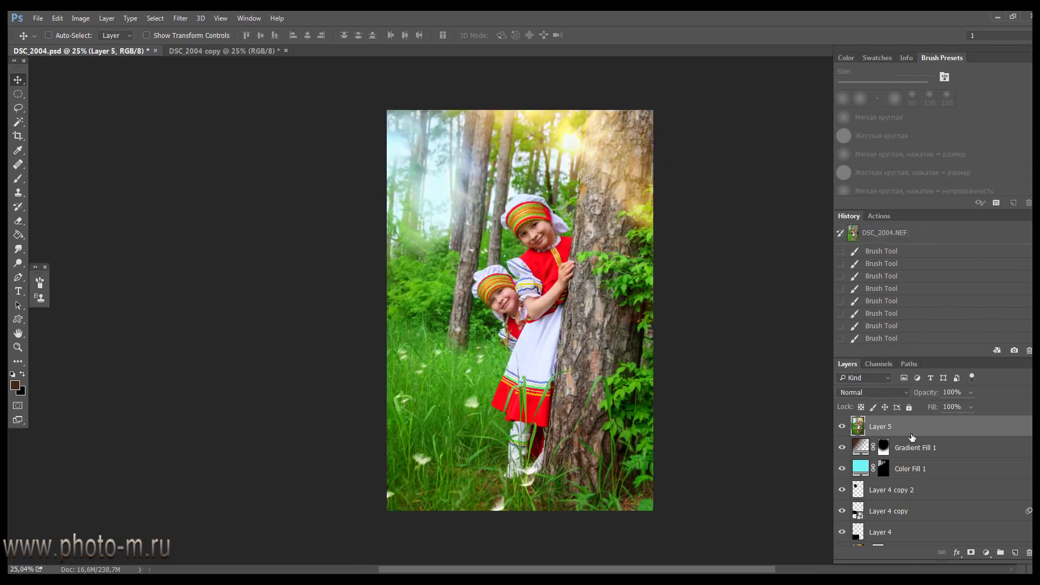
left_click(203, 51)
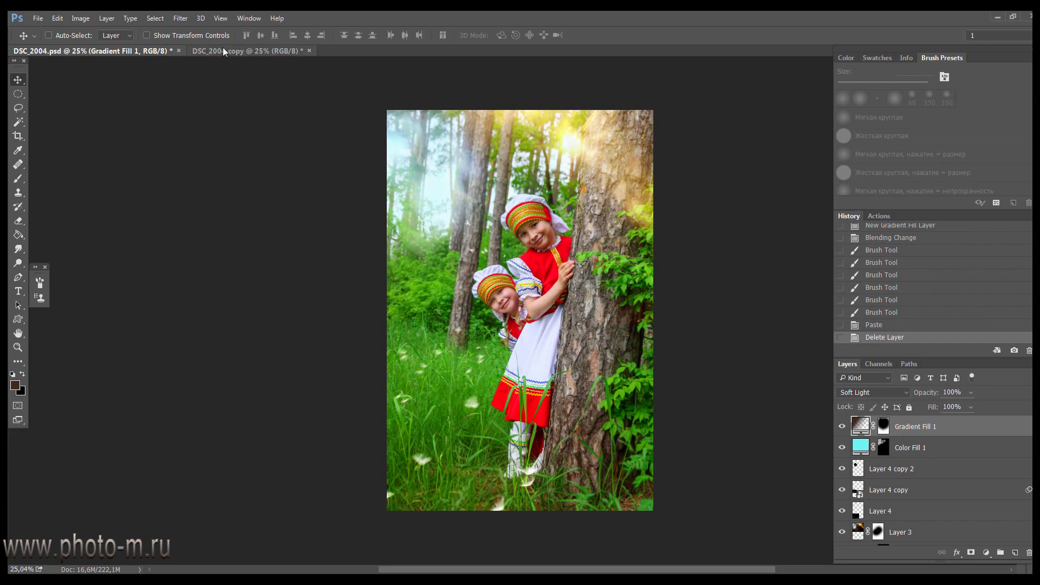
Apply HDR Toning to DSC_2004 copy and copy the whole image
left_click(86, 19)
mouse_move(97, 46)
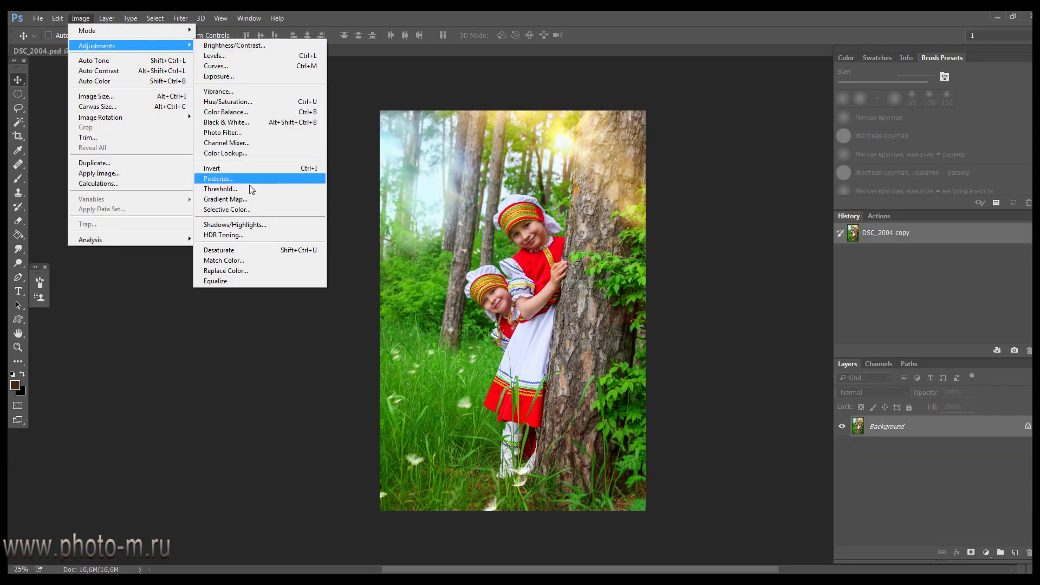
left_click(242, 238)
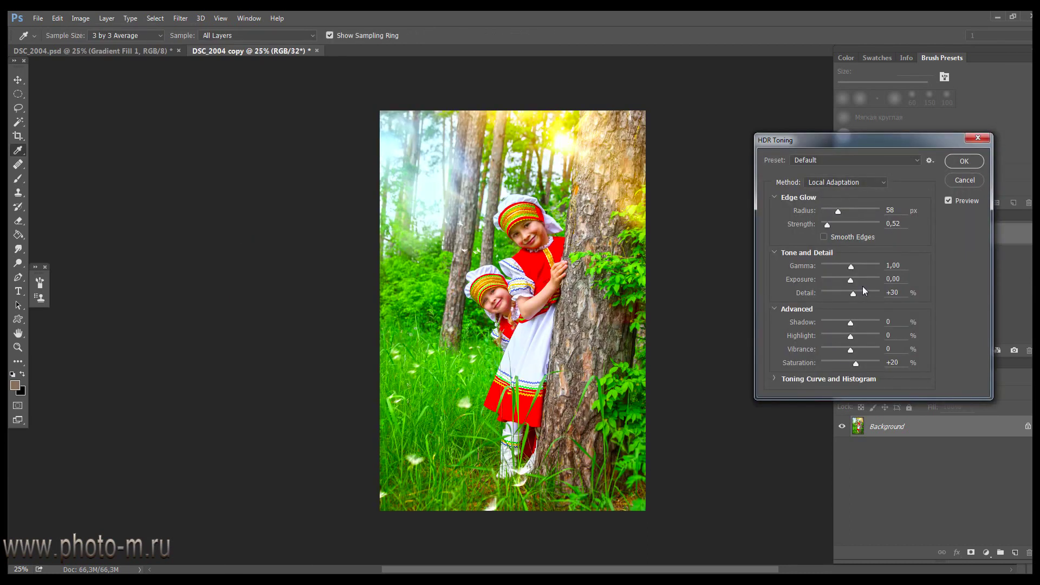
left_click(954, 161)
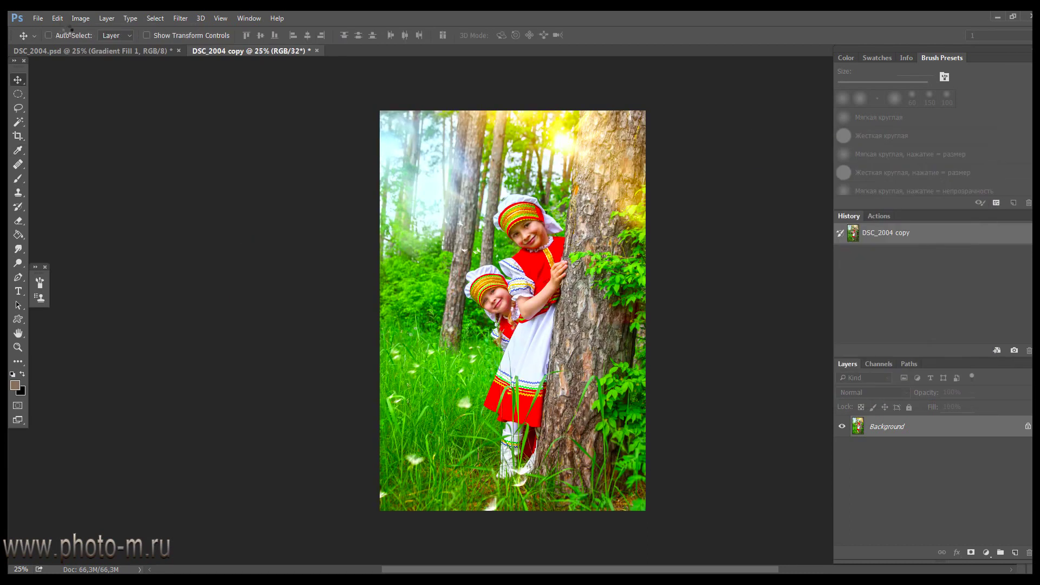
key("ctrl+a")
left_click(57, 18)
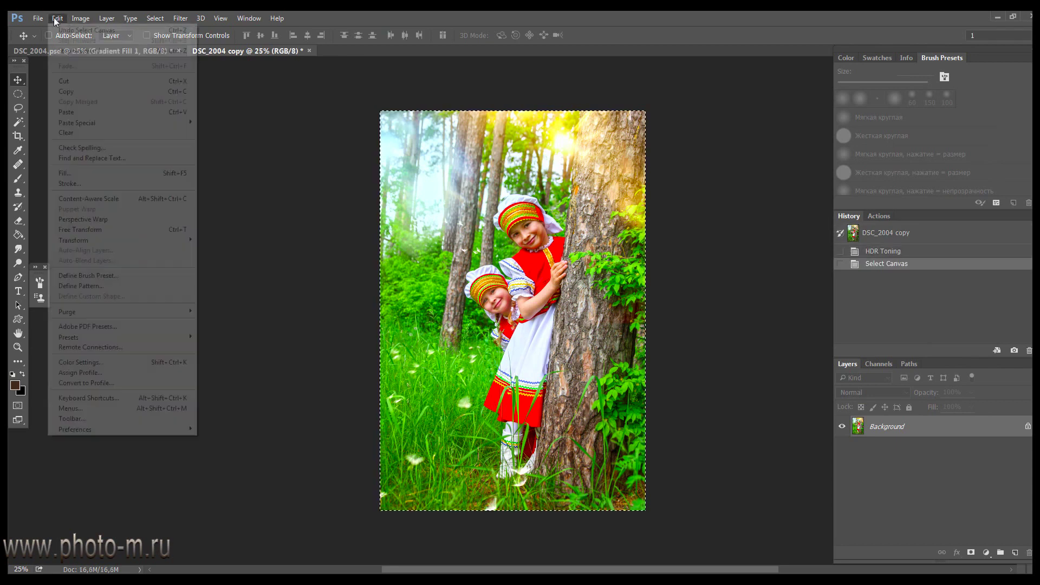
left_click(66, 91)
Paste the HDR image into DSC_2004.psd as a new layer with a black-filled mask
left_click(70, 51)
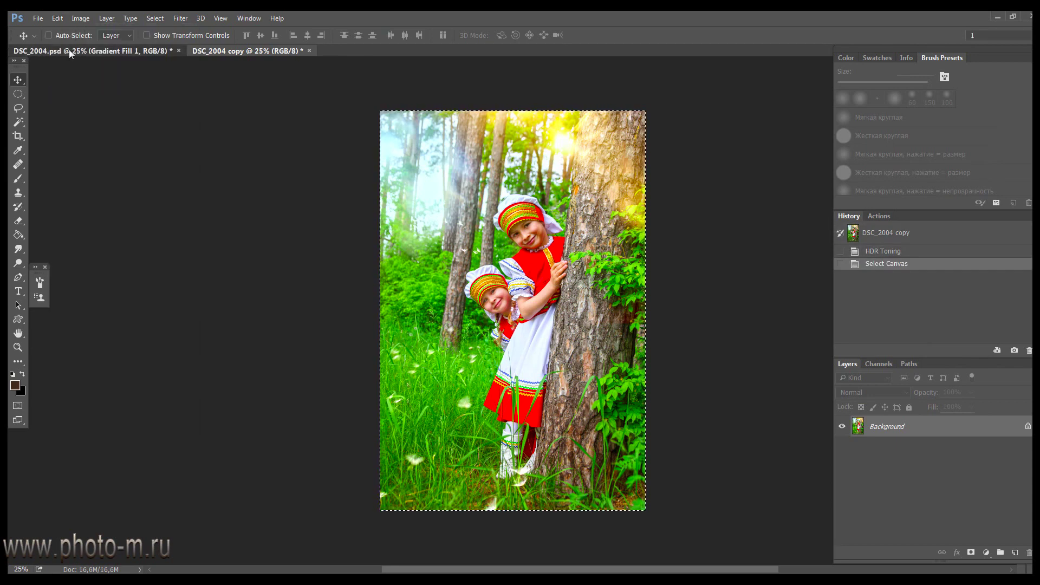
left_click(57, 18)
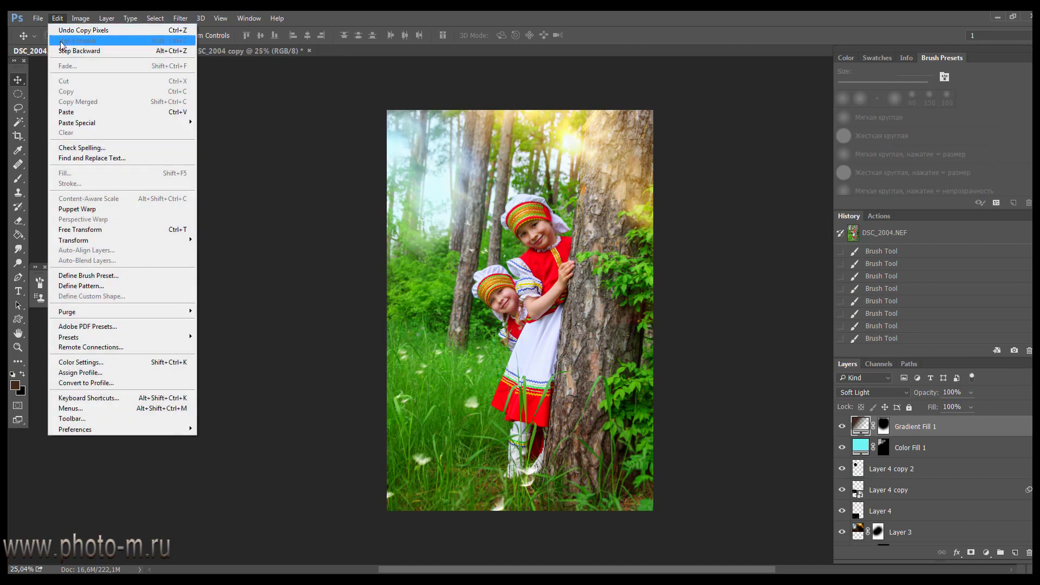
left_click(67, 112)
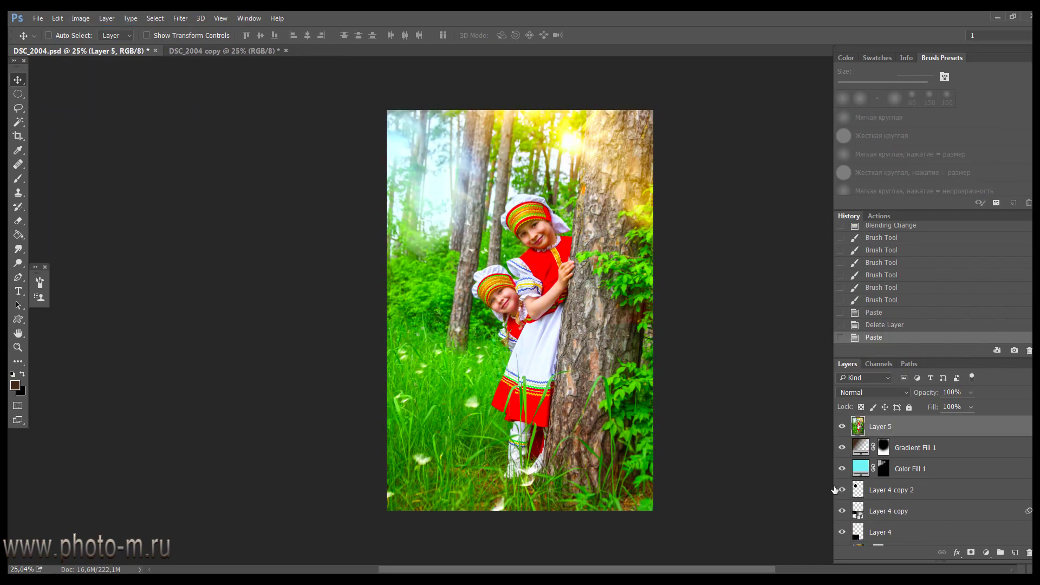
left_click(972, 554)
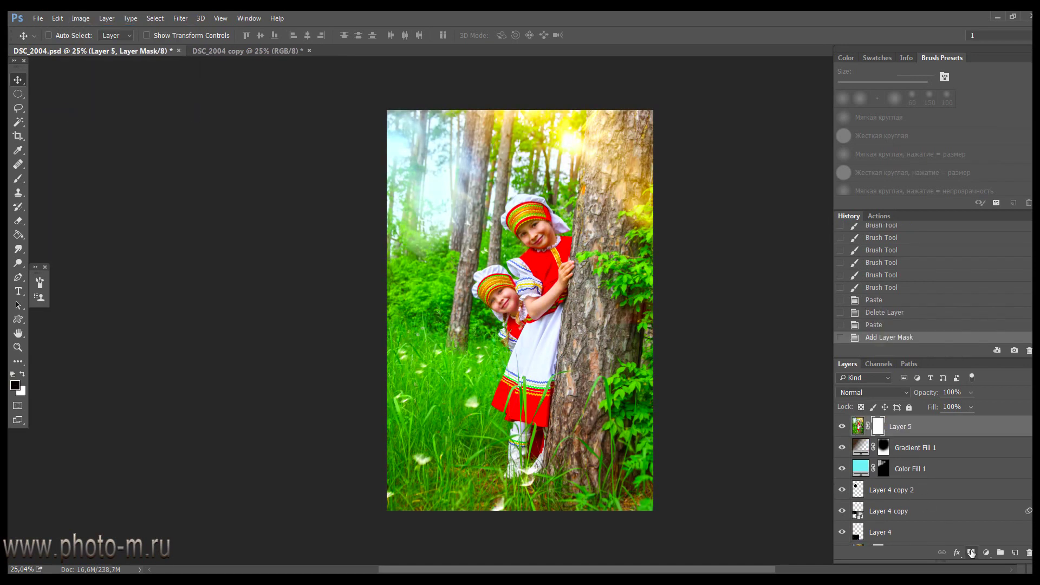
left_click(17, 234)
left_click(498, 260)
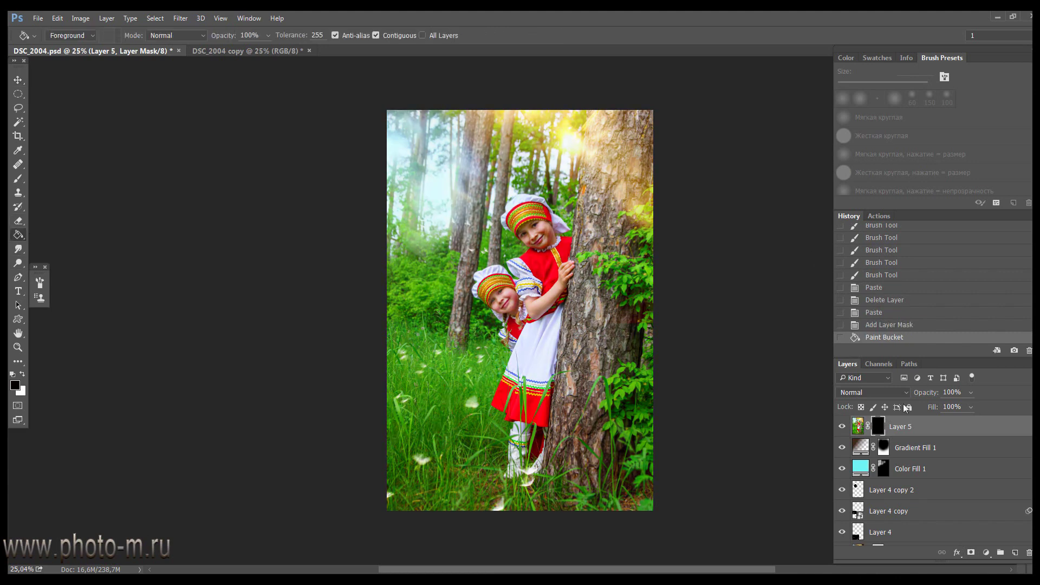
Paint white on Layer 5's mask over the trees, foliage and grass, then touch up in black
key("b")
key("x")
mouse_move(580, 111)
left_mouse_down()
mouse_move(638, 240)
mouse_move(645, 369)
left_mouse_up()
left_click_drag(396, 271, 487, 434)
left_click_drag(466, 380, 509, 477)
left_click_drag(418, 140, 441, 163)
left_click_drag(531, 130, 629, 224)
key("x")
left_click_drag(704, 336, 617, 303)
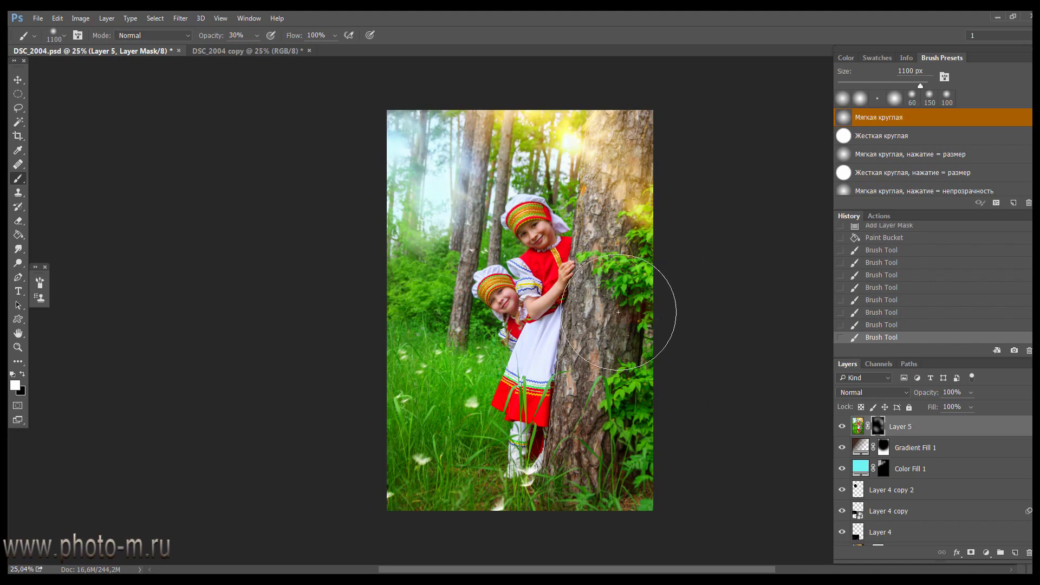
key("bracketleft")
key("bracketleft")
left_click_drag(585, 163, 528, 190)
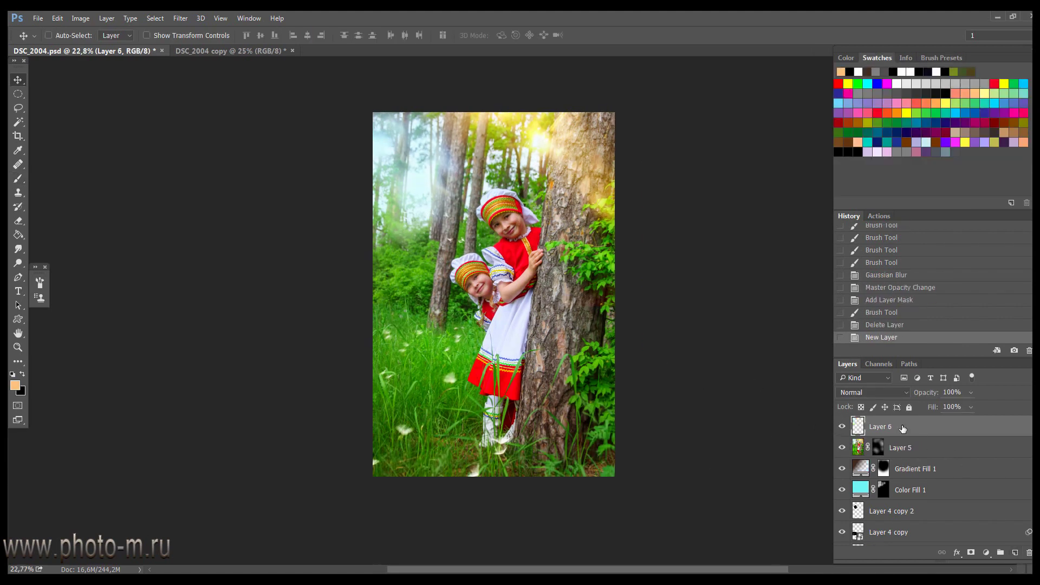
Set the new layer to Screen blending and choose a peach foreground colour
left_click(880, 396)
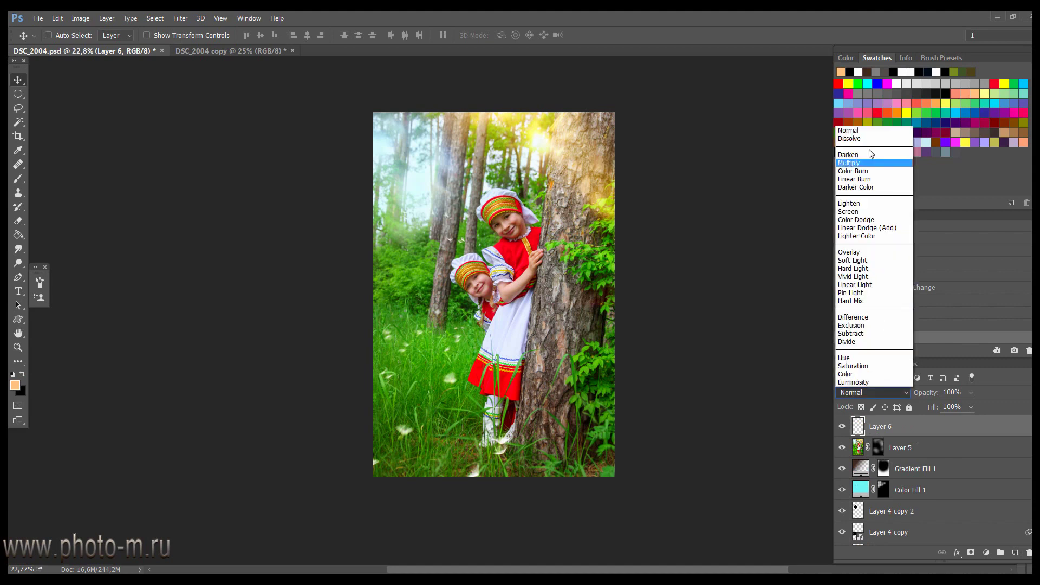
left_click(857, 208)
left_click(16, 386)
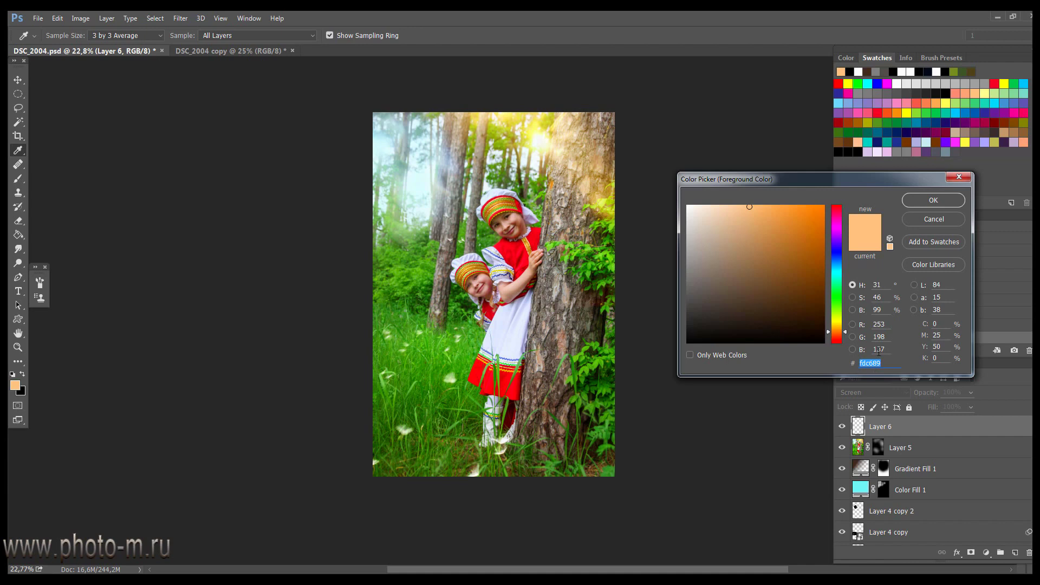
left_click(933, 200)
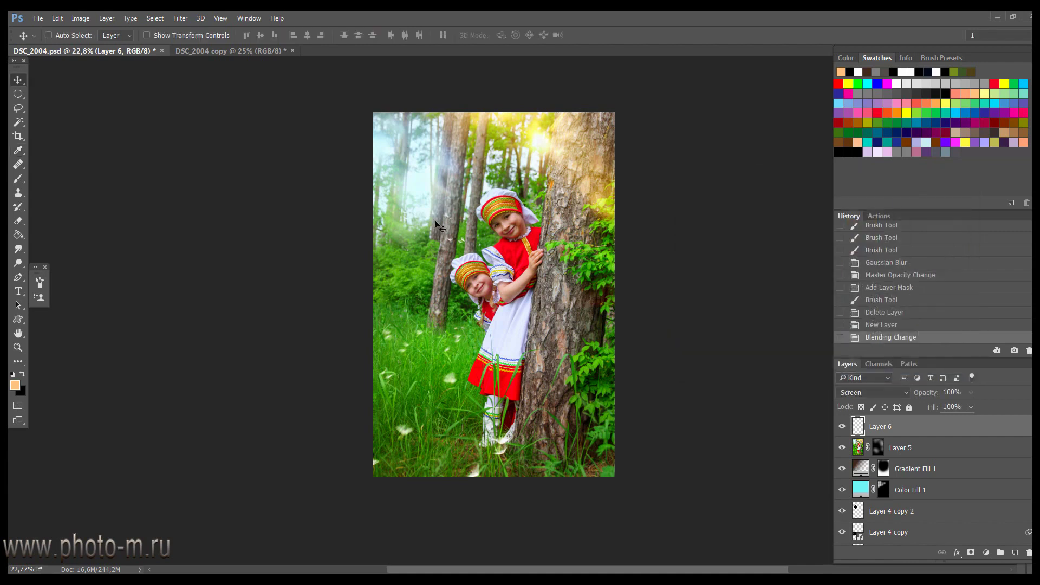
Dab soft peach glows left of the girls and on the right-hand tree
key("b")
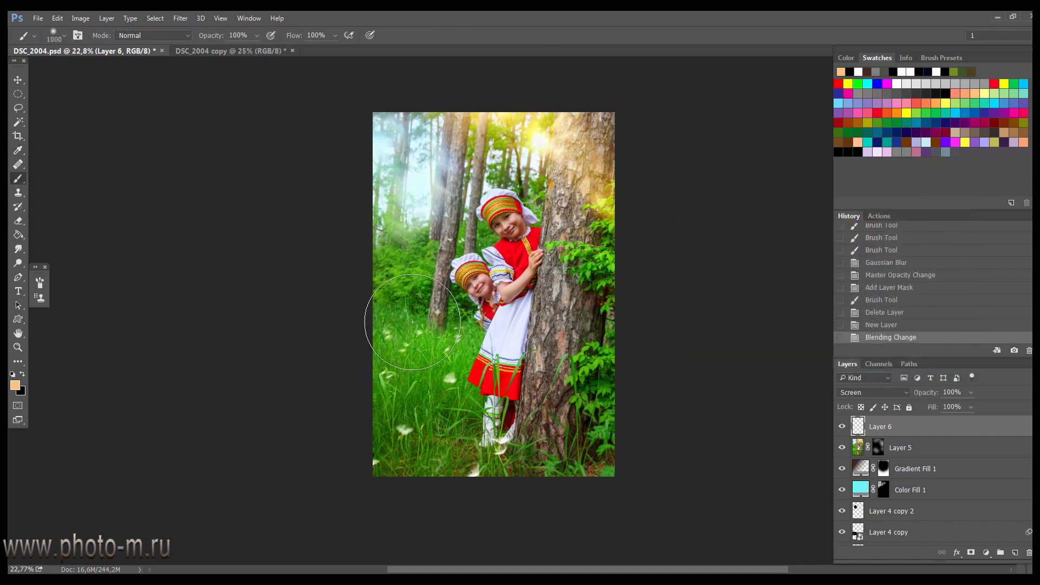
key("bracketleft")
key("bracketleft")
left_click(414, 319)
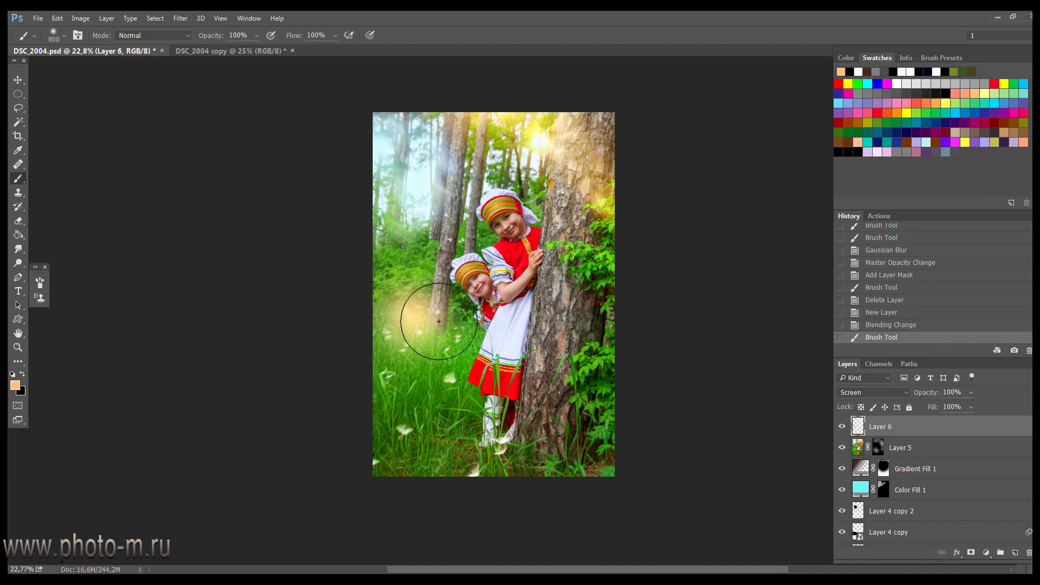
left_click(443, 335)
key("bracketright")
key("bracketright")
key("bracketright")
left_click(622, 338)
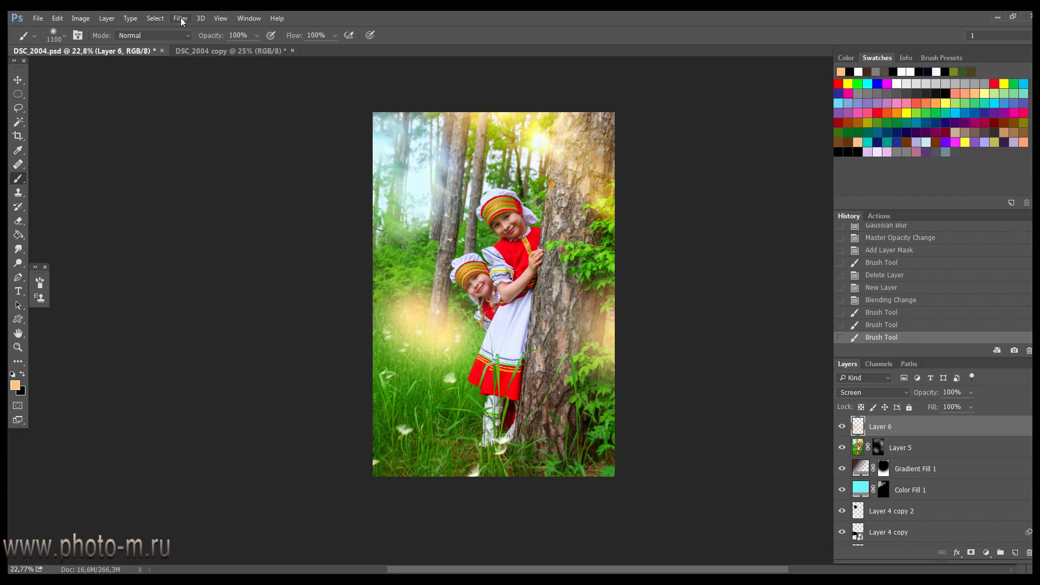
Soften the Layer 6 glow to 41% opacity with Gaussian Blur and give it a mask
left_click_drag(928, 398, 945, 395)
key("ctrl+f")
left_click(971, 553)
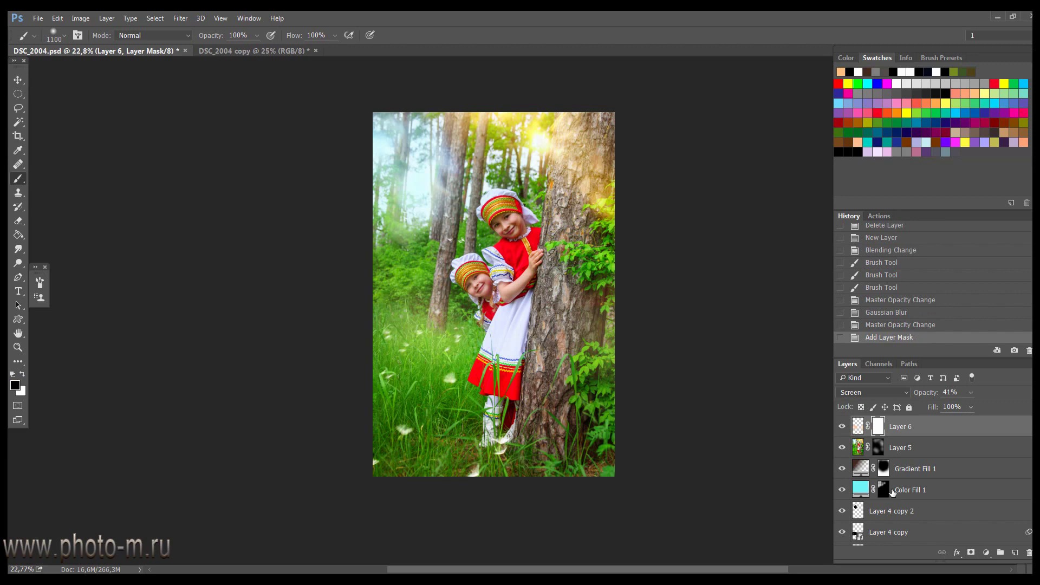
left_click(558, 140)
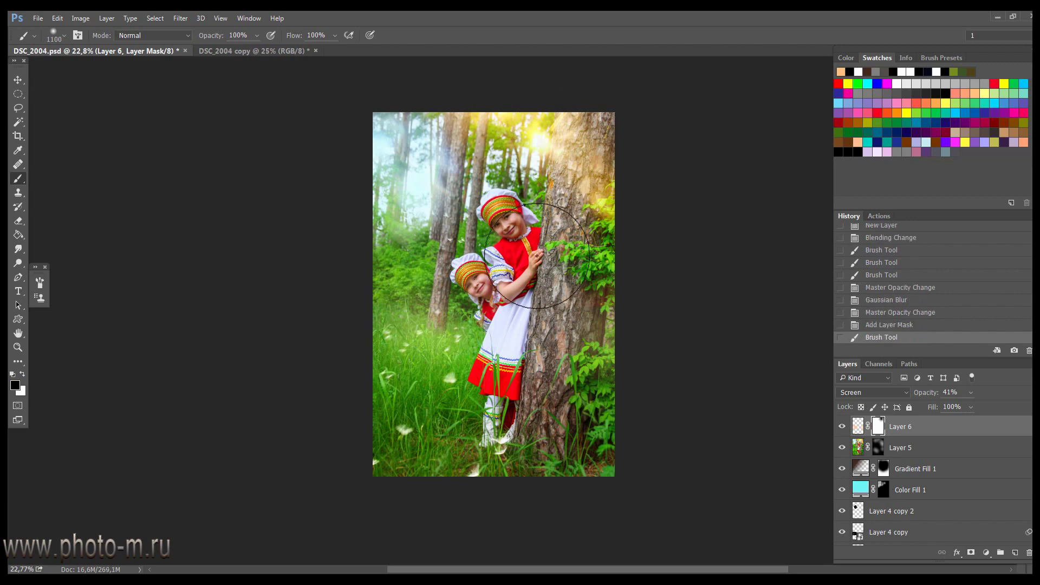
left_click(875, 325)
Paint the glow mask black around the girls, restoring a little glow in the grass
key("bracketleft")
key("bracketleft")
key("bracketleft")
left_click_drag(477, 279, 496, 317)
mouse_move(499, 233)
left_mouse_down()
mouse_move(508, 266)
mouse_move(496, 299)
left_mouse_up()
left_click(496, 304)
left_click(500, 314)
left_click(502, 325)
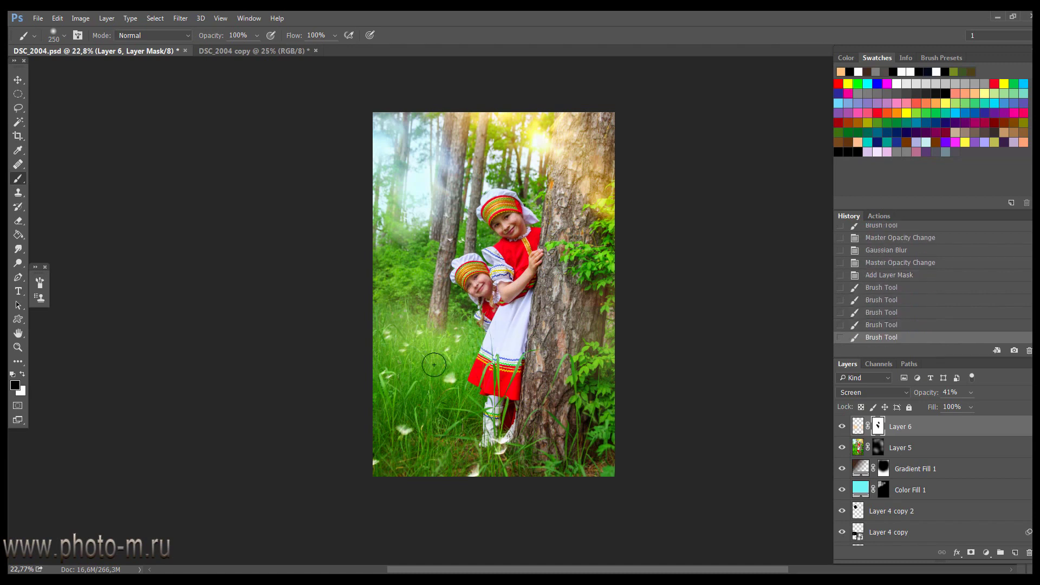
key("x")
left_click(459, 307)
left_click(458, 306)
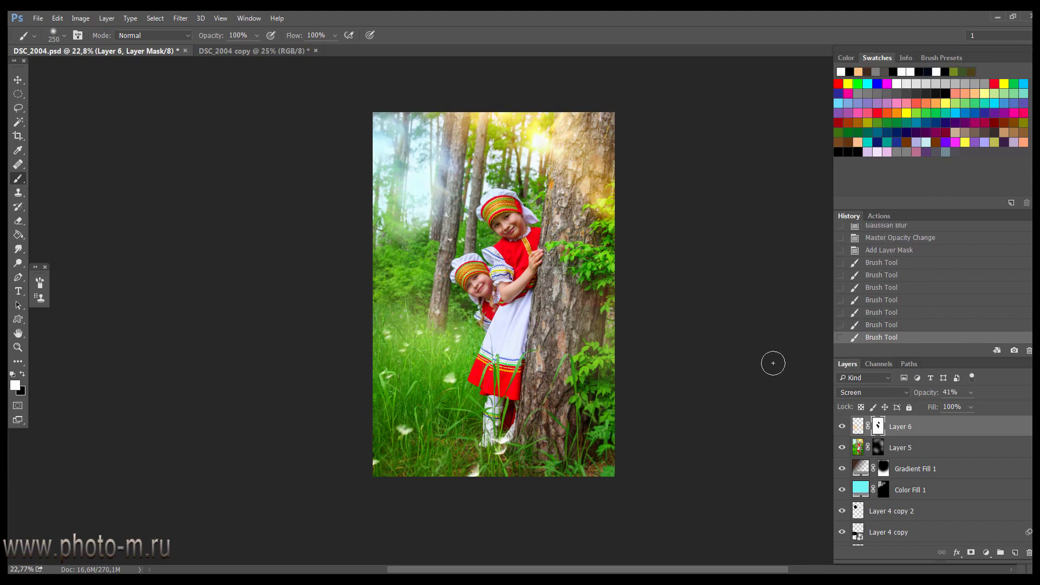
Stamp all visible layers into Layer 7 and add a Curves adjustment layer
key("ctrl+shift+alt+e")
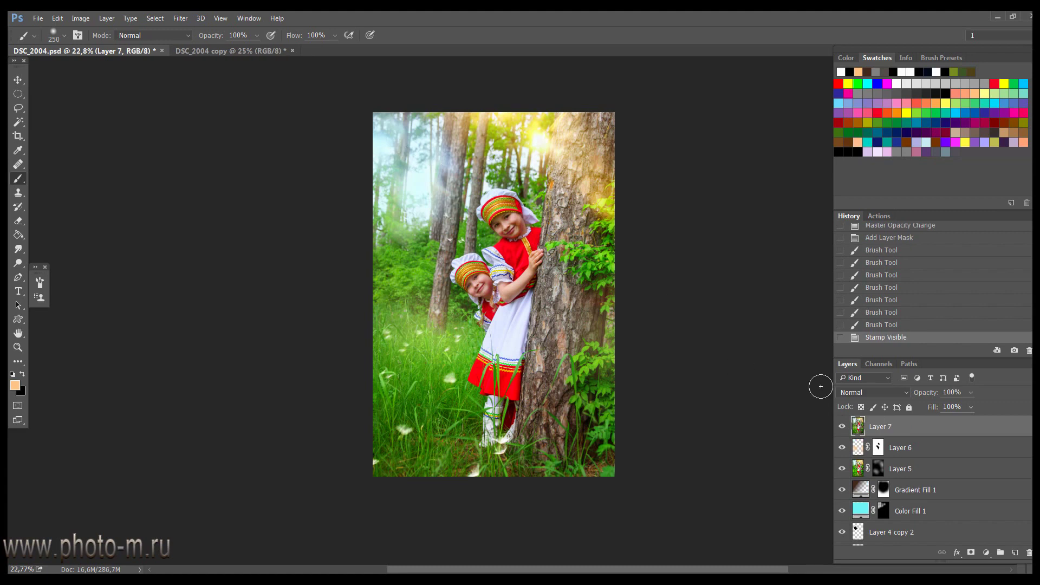
left_click(986, 552)
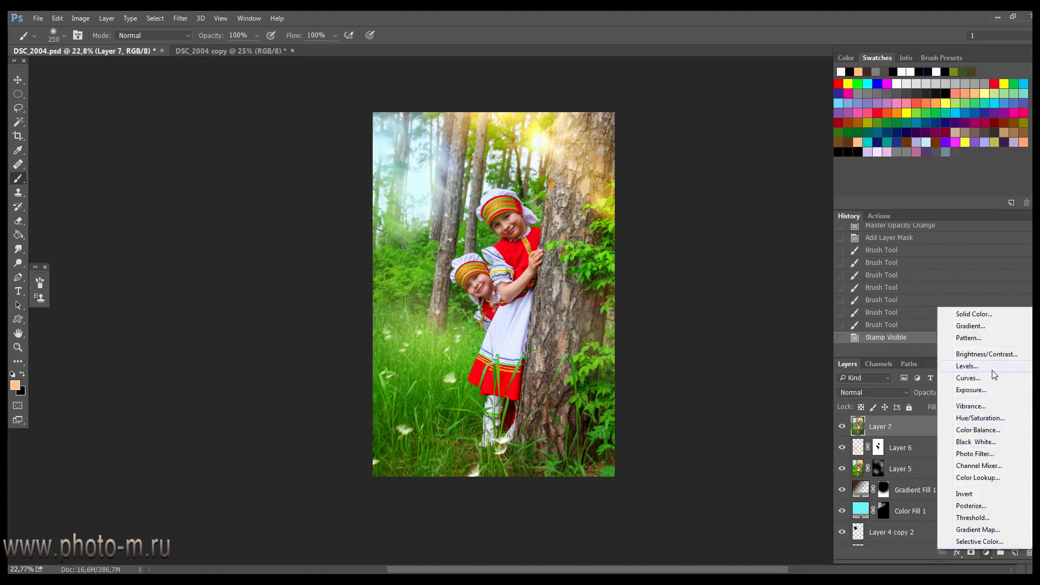
left_click(963, 377)
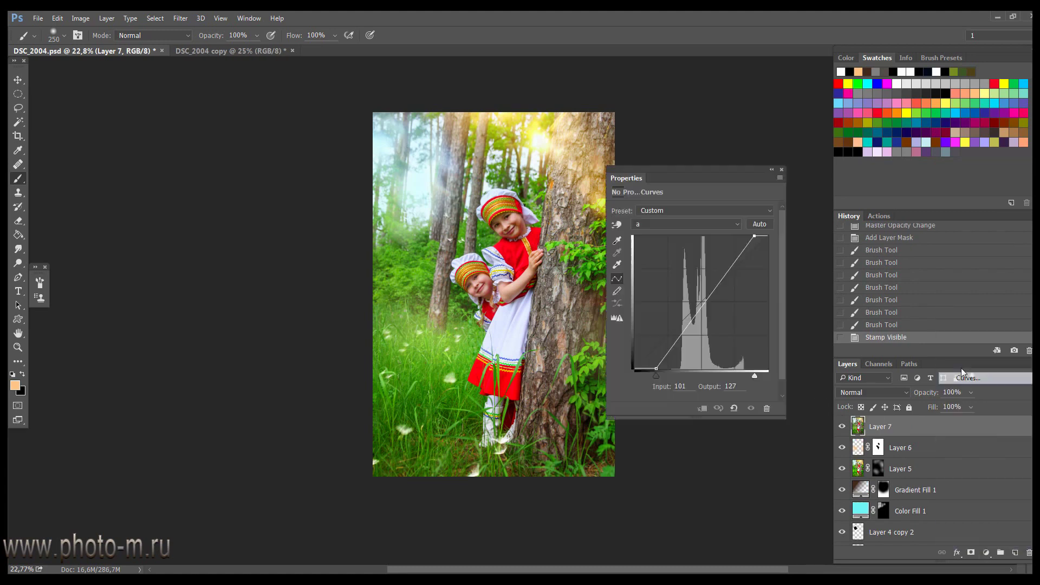
In Curves, move the Red black point to 4 and pull Blue down to 97/91
left_click(683, 224)
left_click(677, 245)
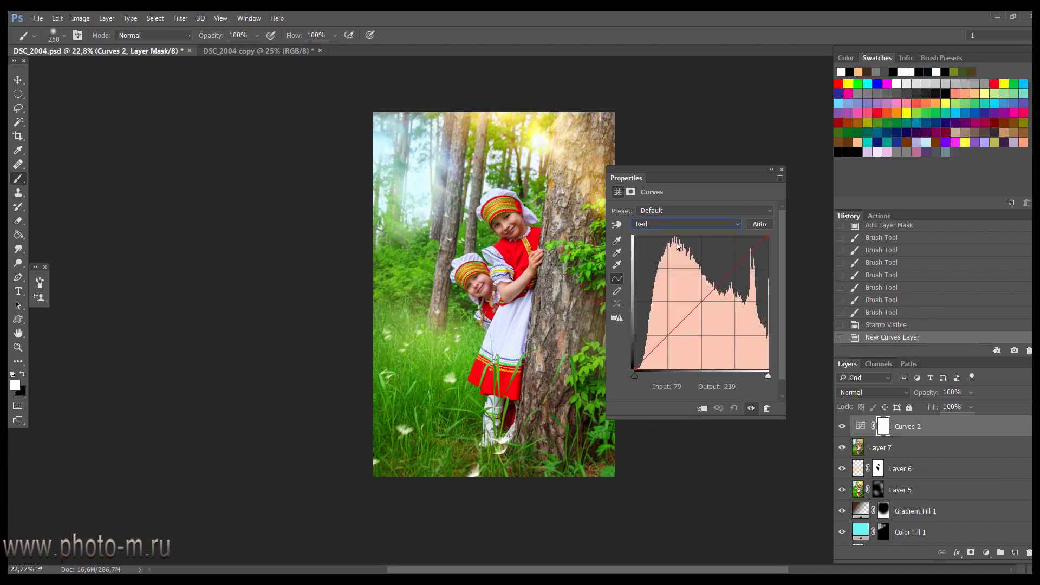
left_click_drag(635, 376, 637, 376)
left_click(681, 224)
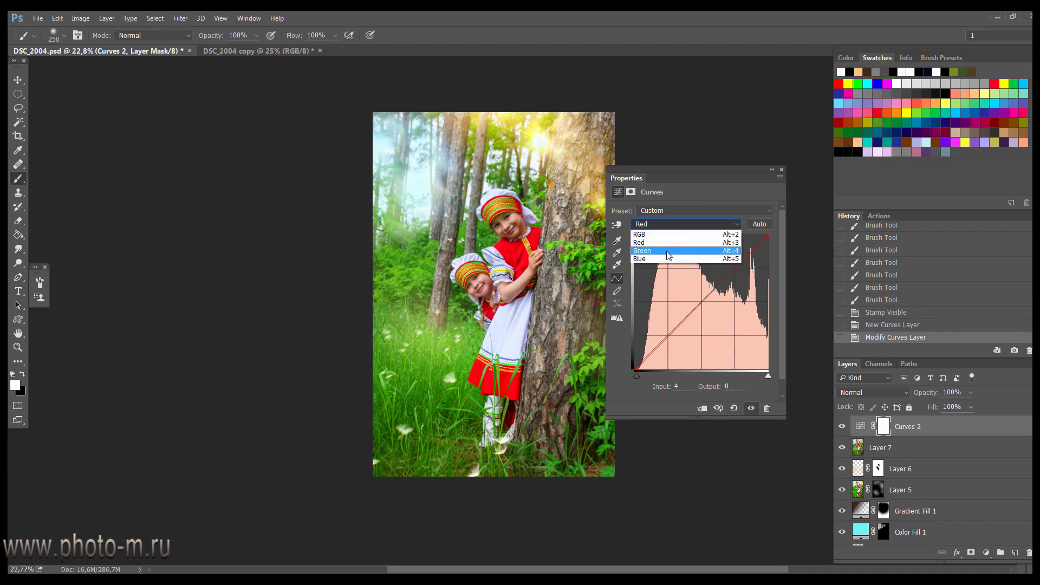
left_click(669, 251)
left_click(677, 227)
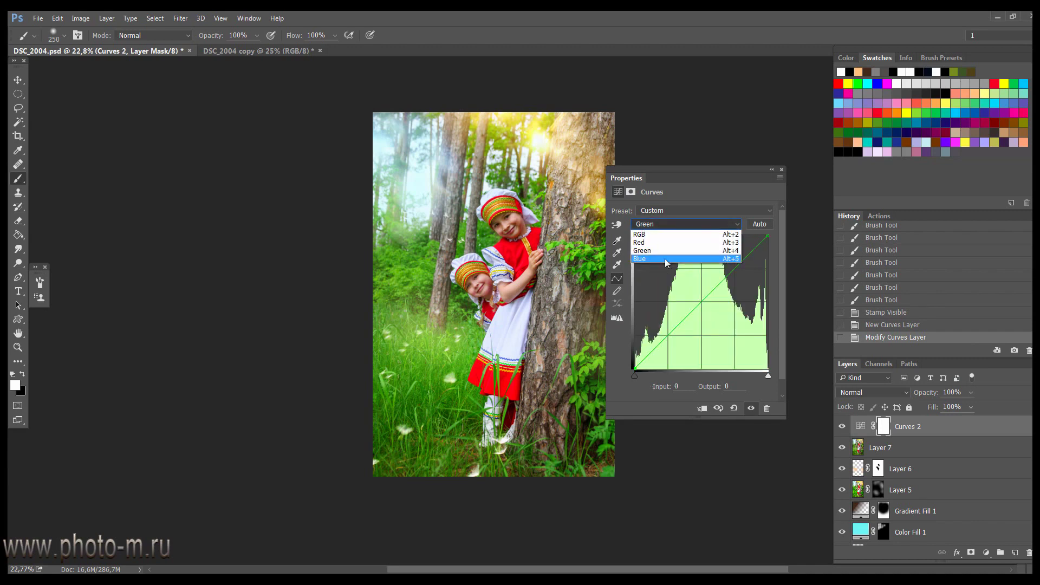
left_click(665, 259)
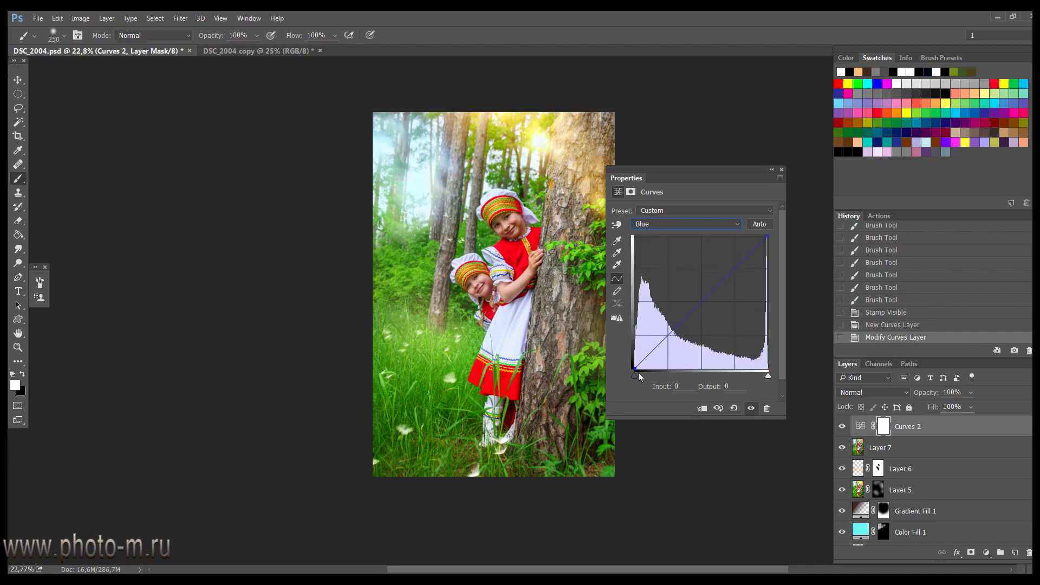
left_click_drag(683, 317, 685, 315)
Delete the old merged Layer 7 and stamp a fresh merged copy
left_click(782, 170)
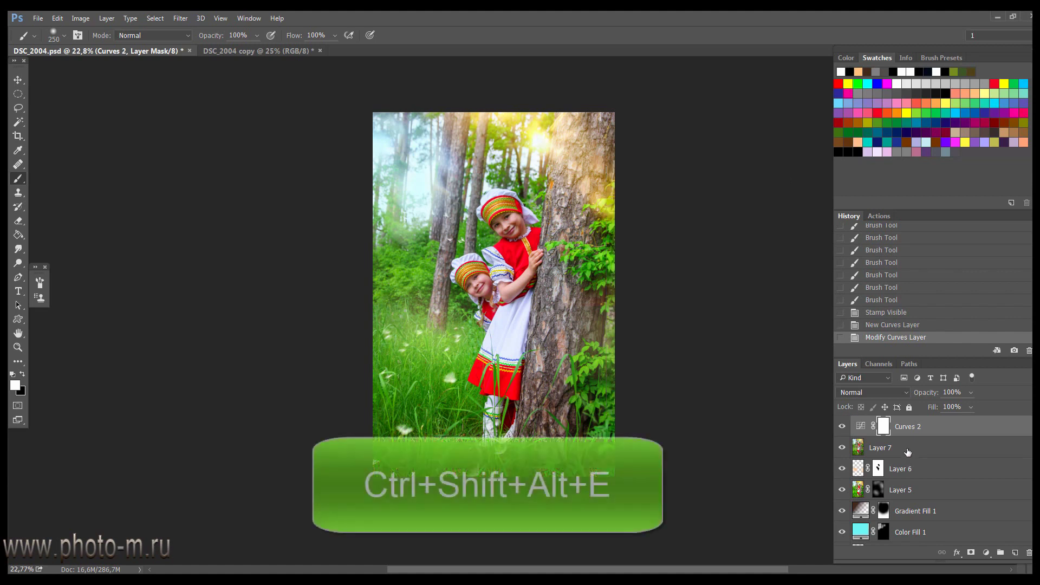
left_click(913, 449)
key("Delete")
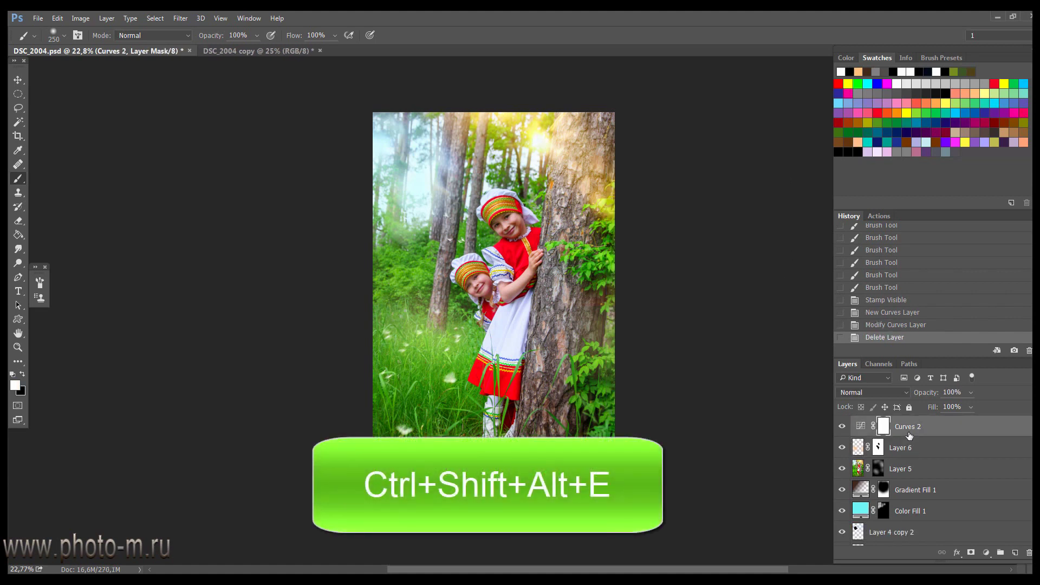
key("ctrl+shift+alt+e")
Apply Color Efex Pro 4's Glamour Glow to the merged layer with slightly lowered Saturation
key("v")
left_click(180, 18)
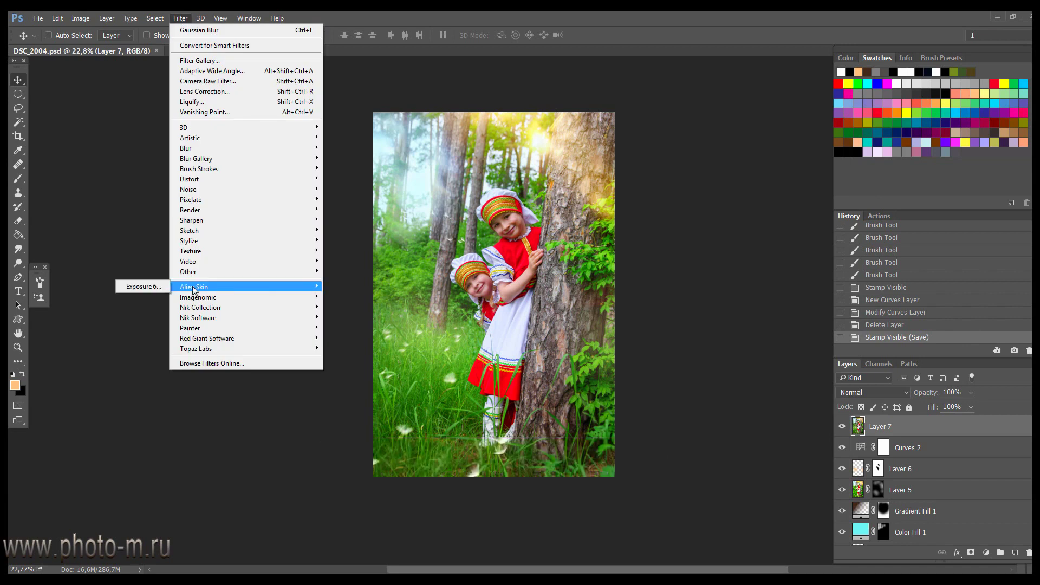
mouse_move(200, 307)
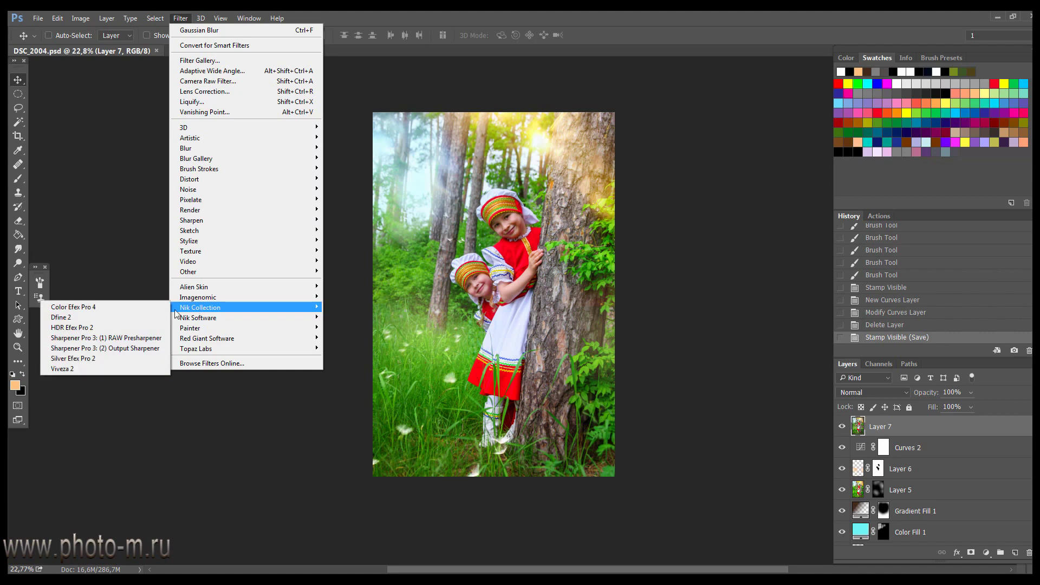
left_click(140, 307)
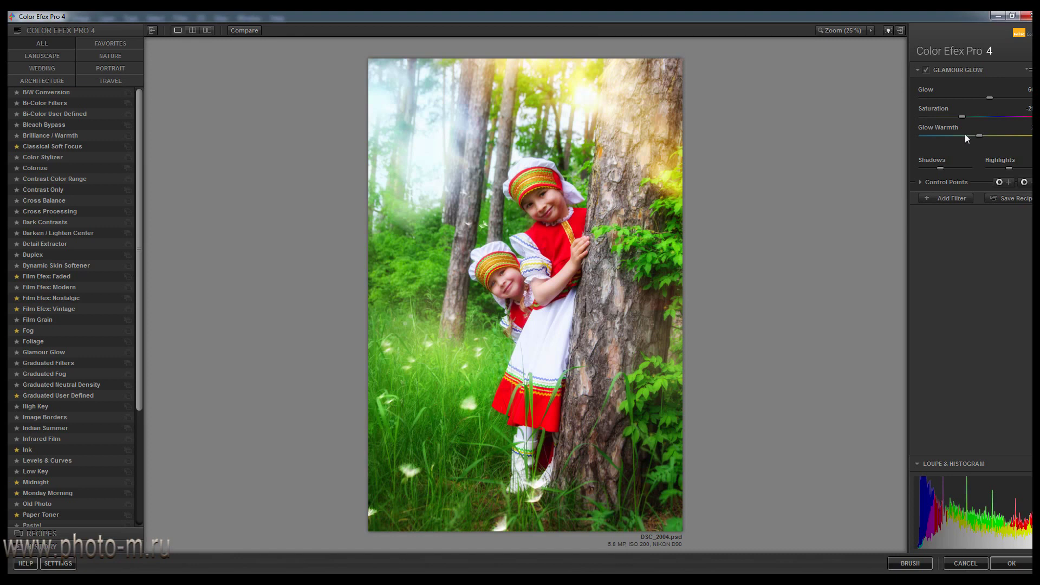
left_click_drag(974, 115, 995, 99)
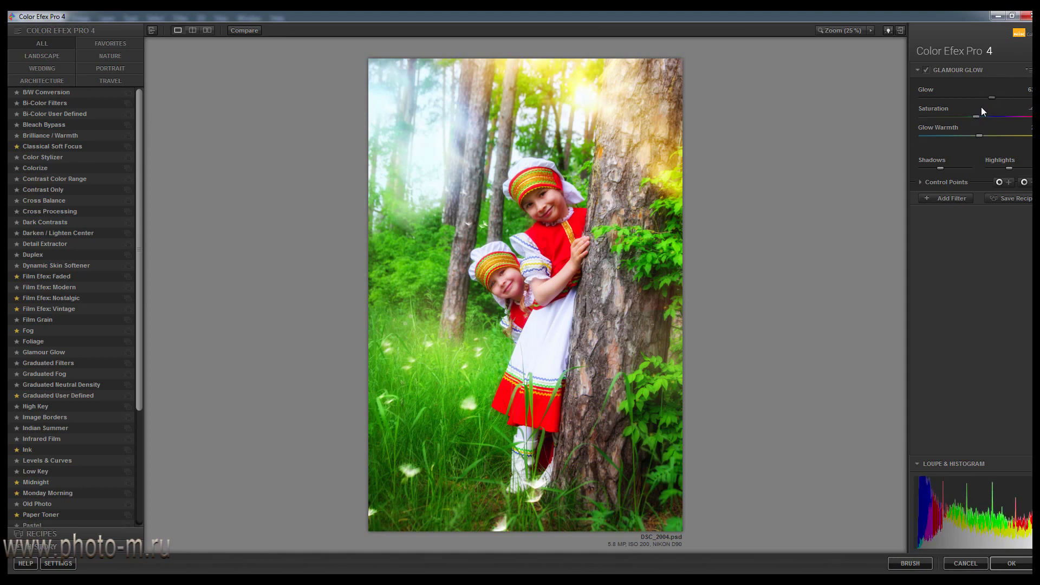
left_click(1010, 563)
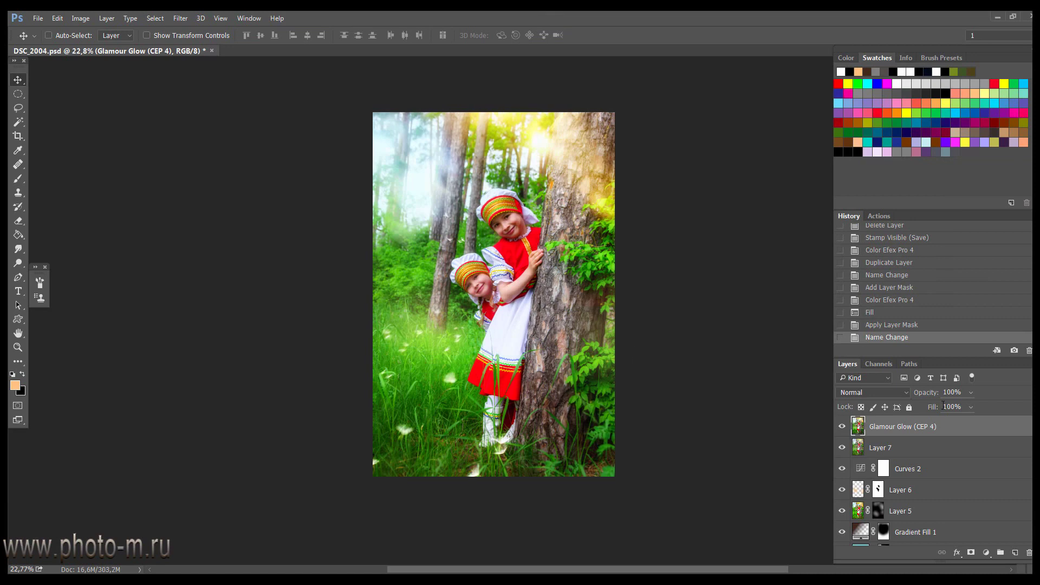
Mask the Glamour Glow layer and paint black with a size-900 brush over the girls' faces
left_click(844, 426)
left_click(971, 552)
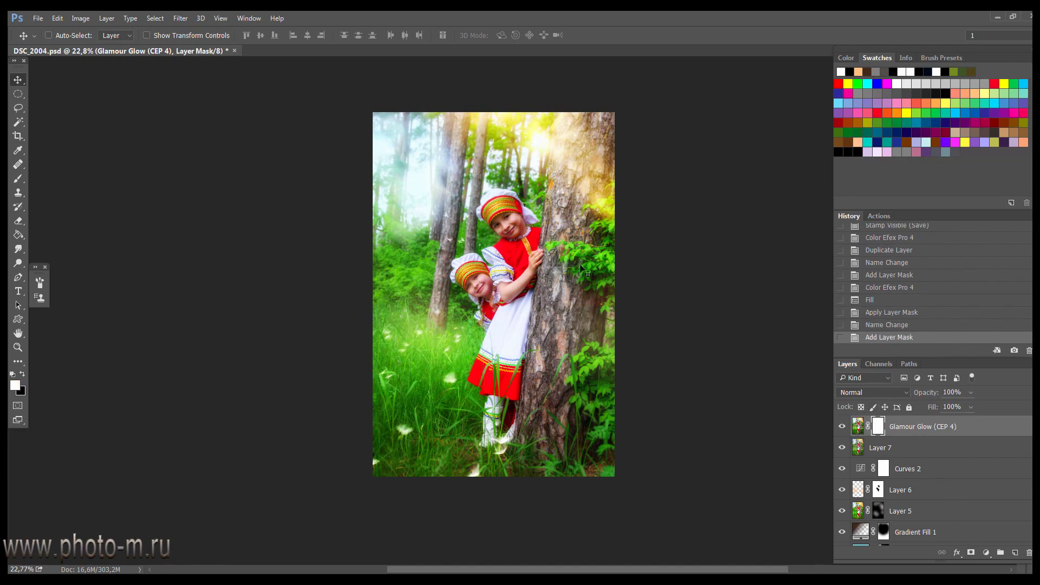
key("b")
key("x")
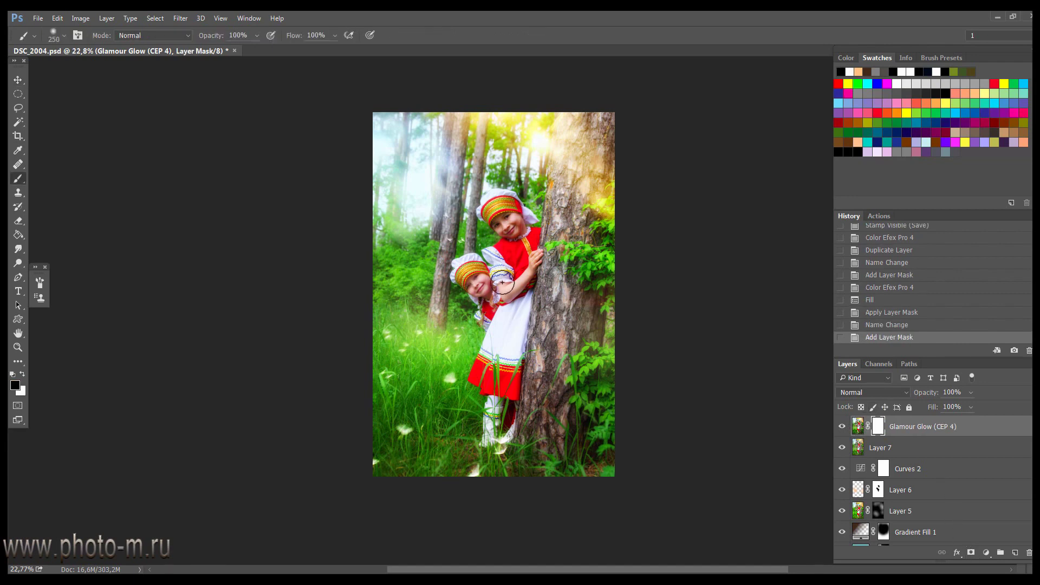
key("bracketright")
key("bracketright")
key("bracketright")
left_click(501, 230)
left_click(474, 279)
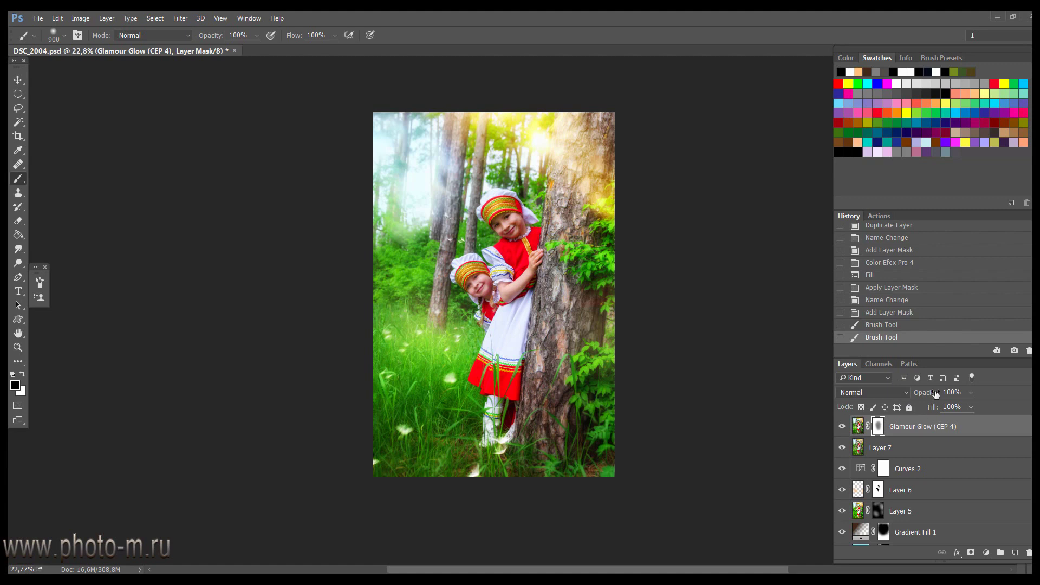
Lower the Glamour Glow (CEP 4) layer's opacity to 33%
left_click_drag(936, 393, 922, 398)
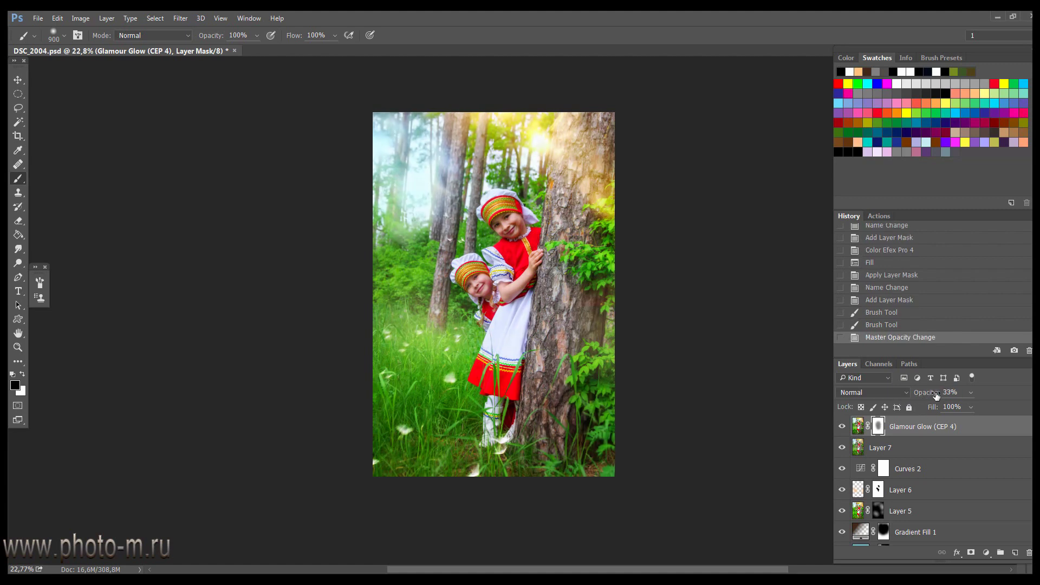
left_click(949, 393)
left_click(944, 393)
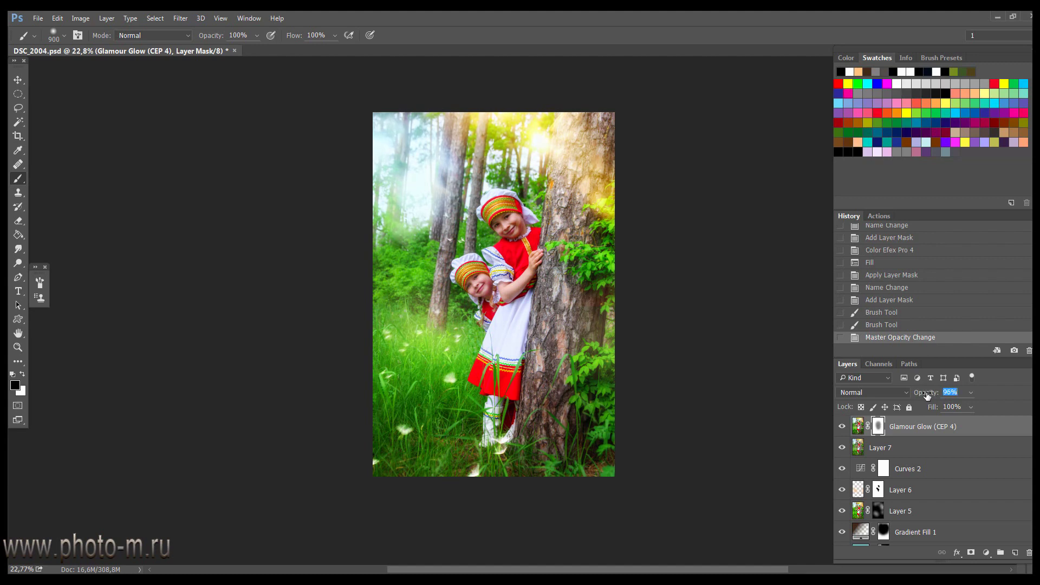
left_click(184, 18)
mouse_move(200, 307)
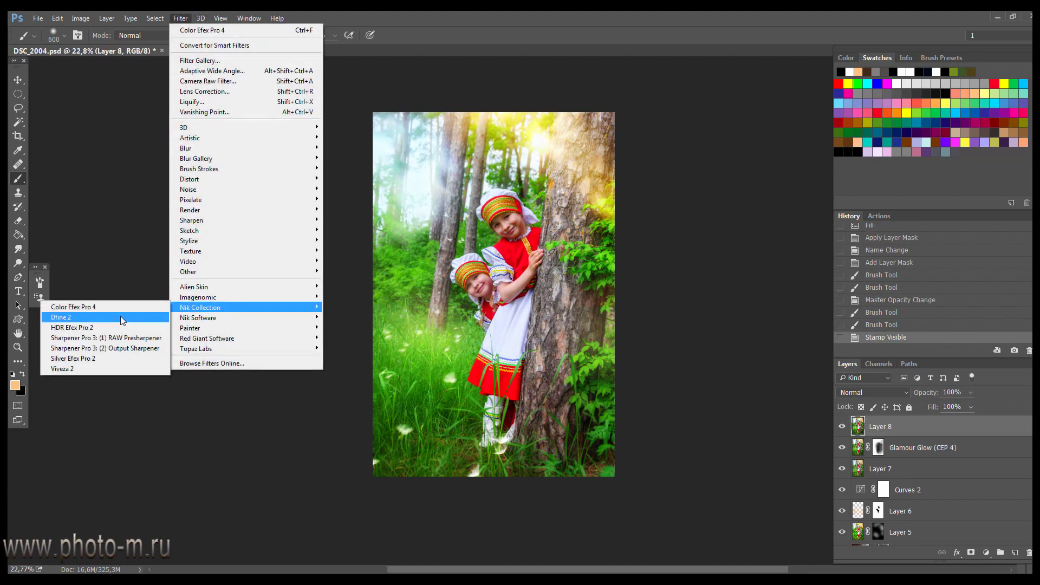
Apply Darken / Lighten Center centred on the girls, then blend that layer at 23% opacity
left_click(122, 307)
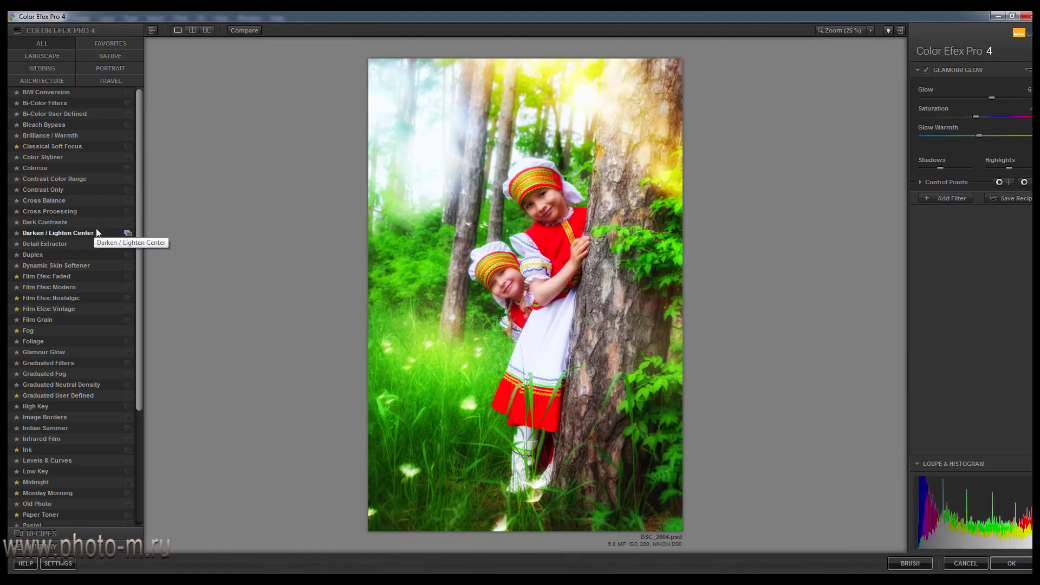
left_click(81, 233)
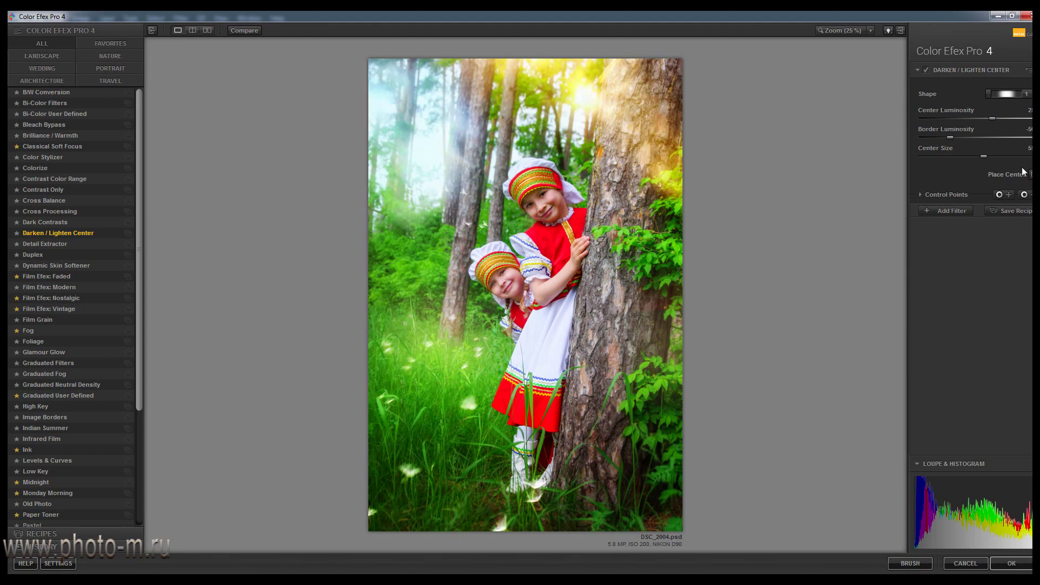
left_click(539, 255)
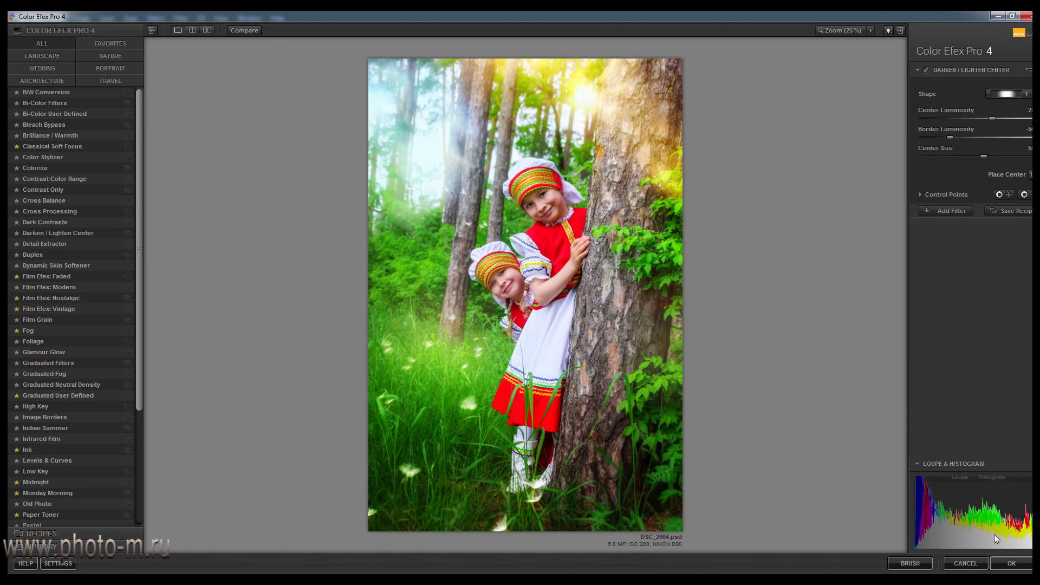
left_click(1011, 564)
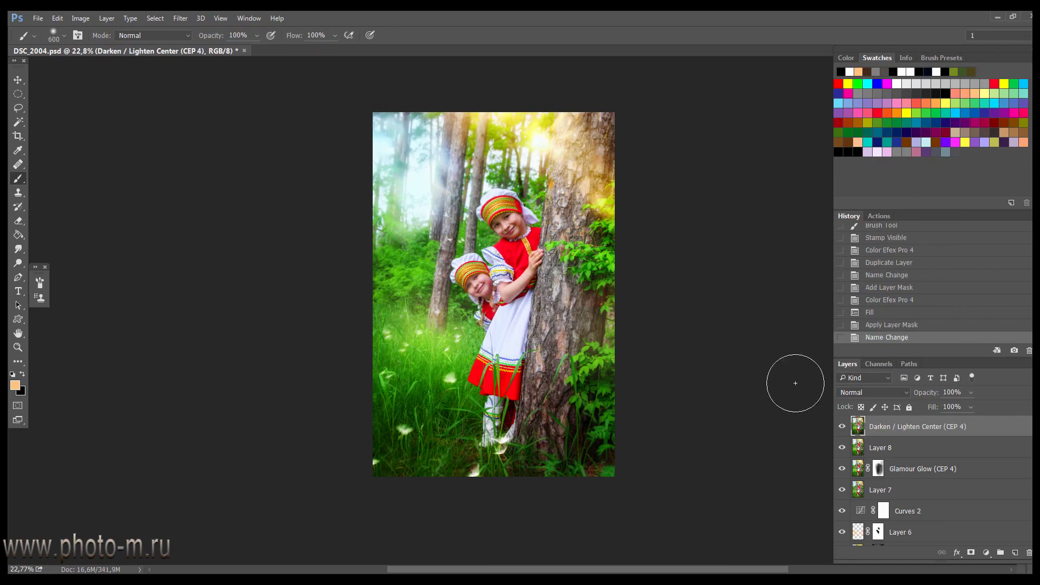
left_click_drag(927, 396, 931, 396)
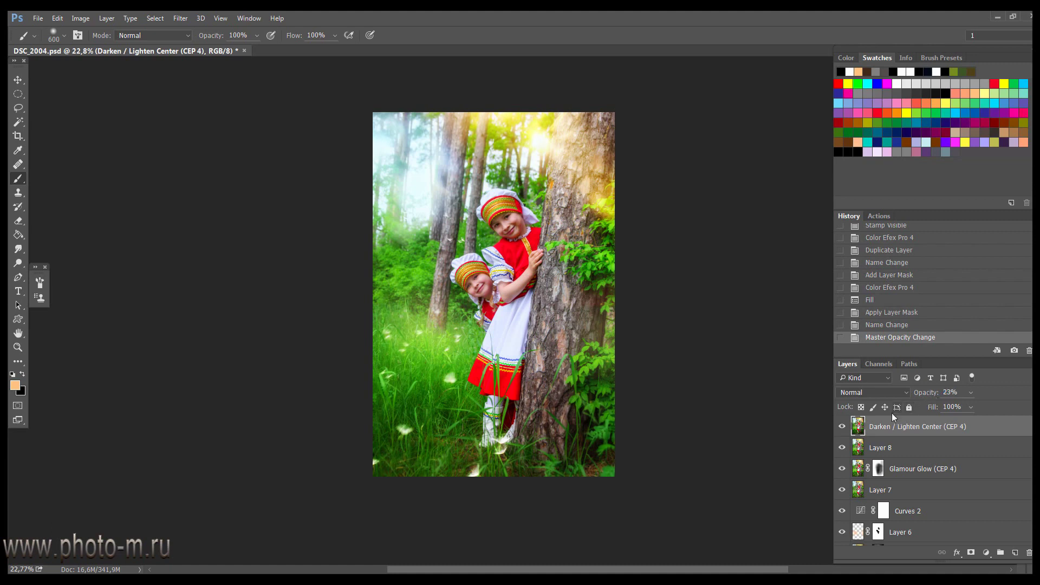
Stamp a merged Layer 9 and sharpen it with Unsharp Mask (Radius 2.0, Threshold 0)
key("ctrl+shift+alt+e")
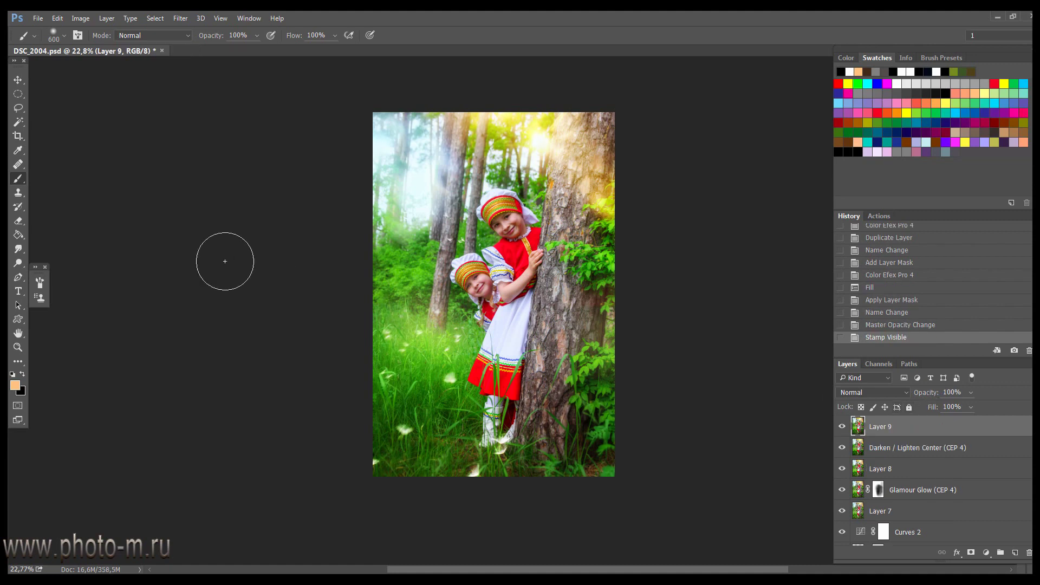
left_click(559, 277)
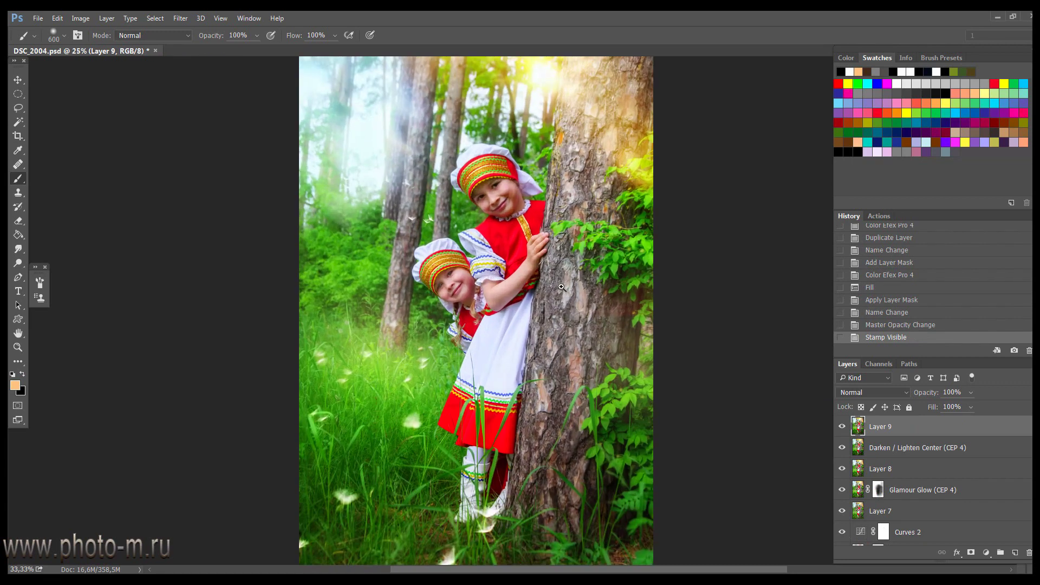
left_click(180, 18)
mouse_move(191, 220)
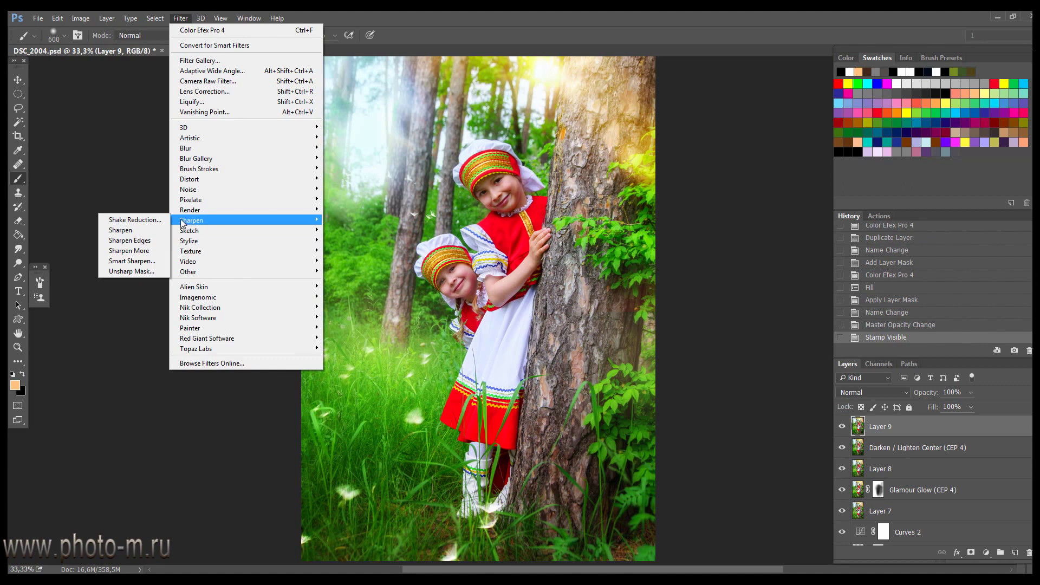
left_click(132, 271)
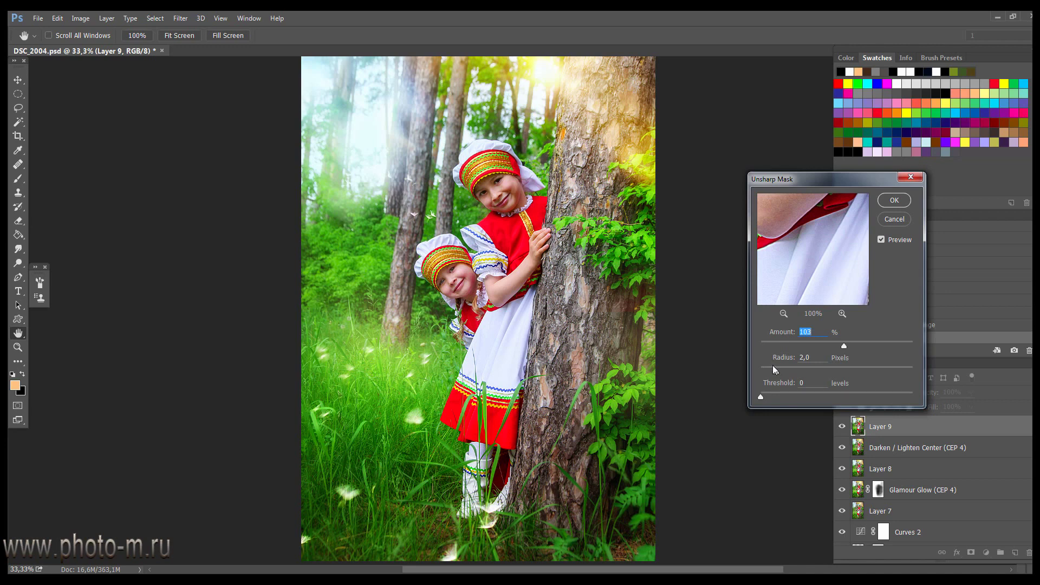
left_click(894, 201)
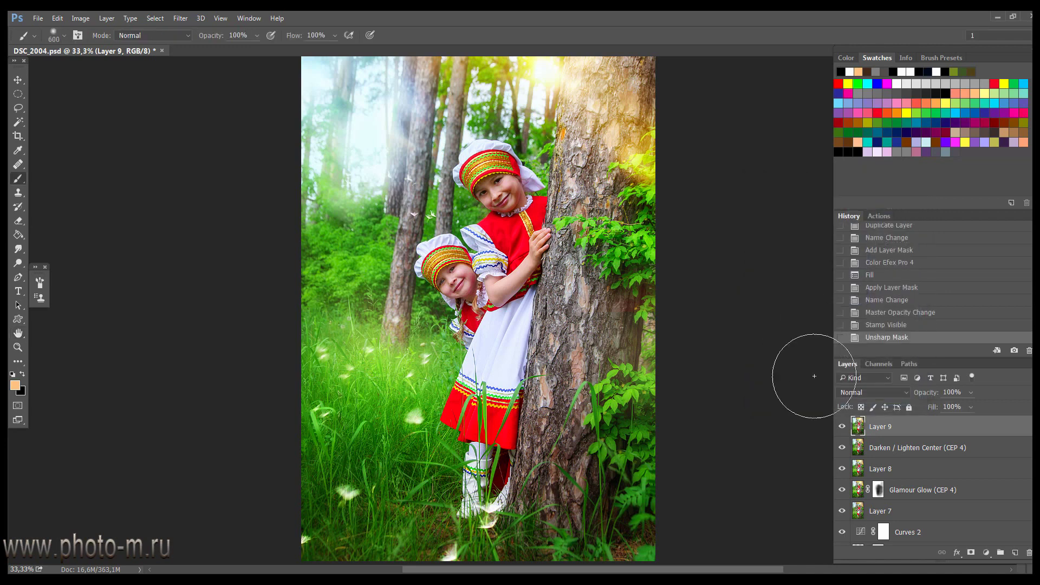
Hide the sharpening behind a black mask and paint white to reveal it on the girls
left_click(971, 554, "alt")
key("d")
key("x")
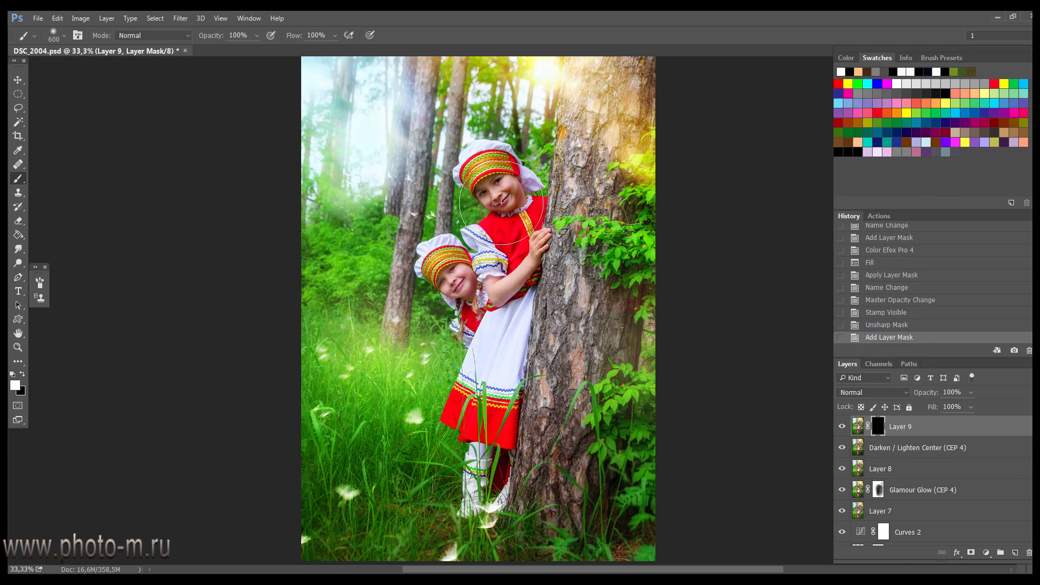
left_click_drag(501, 203, 507, 208)
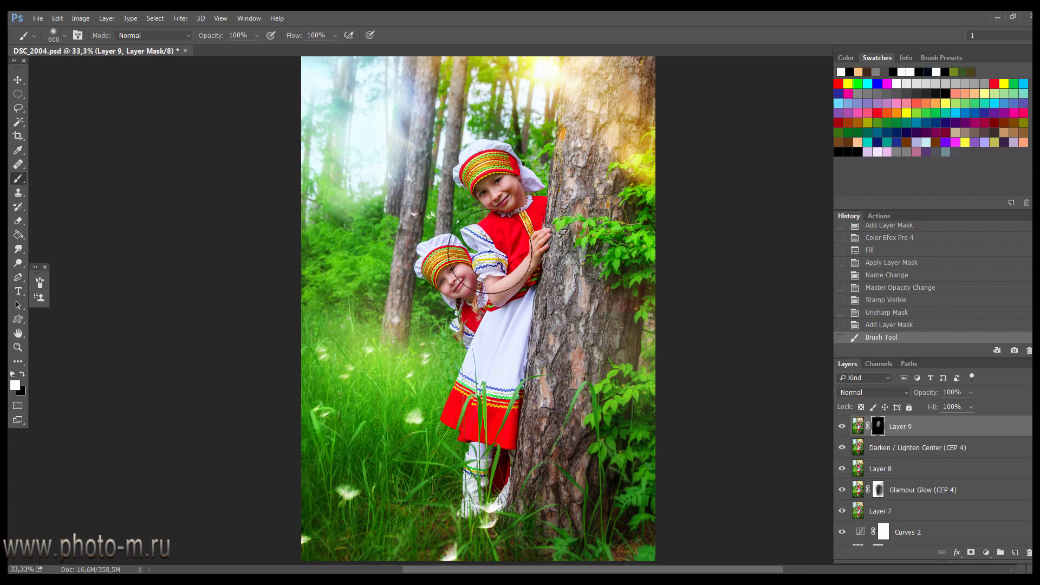
left_click_drag(490, 252, 533, 255)
left_click(559, 292, "alt")
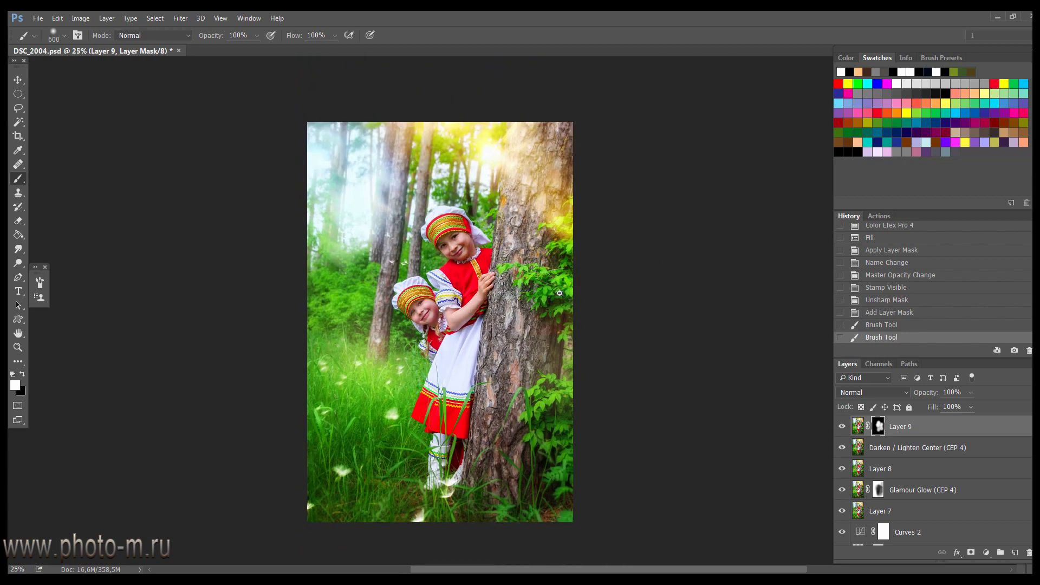
left_click_drag(559, 292, 586, 249)
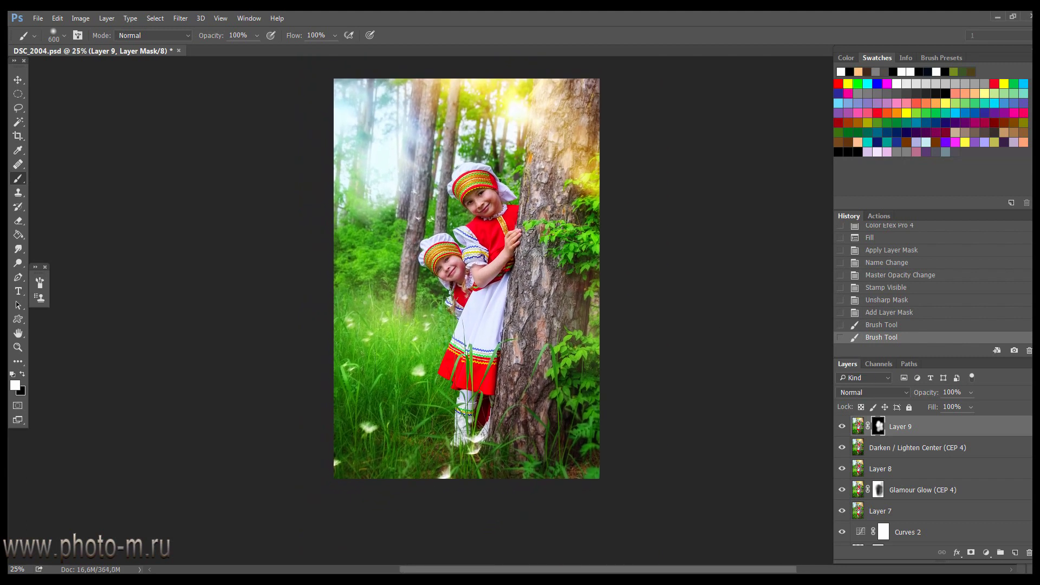
scroll(932, 482, "down", 5)
scroll(932, 482, "down", 5)
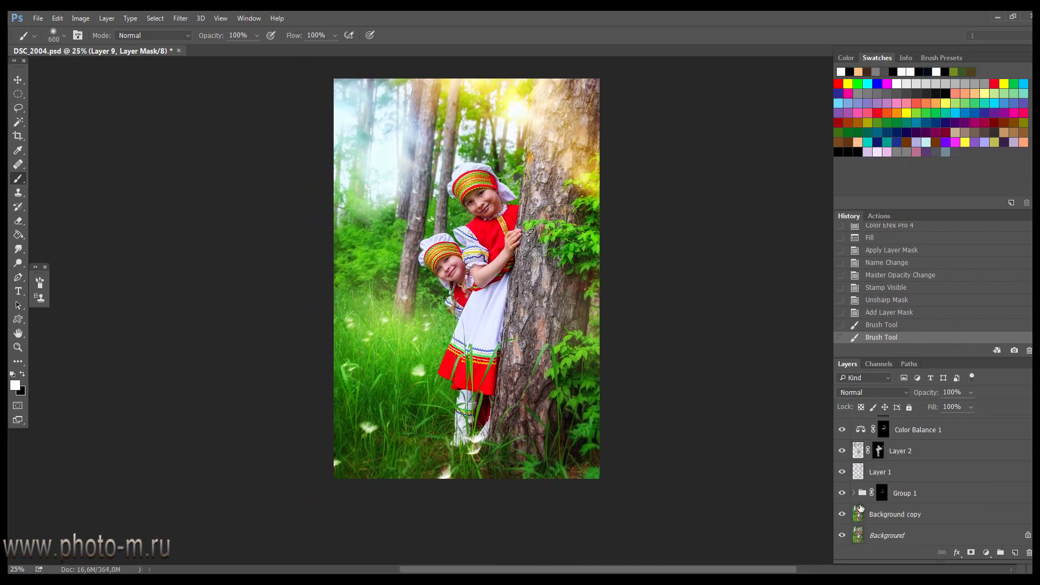
left_click(843, 537, "alt")
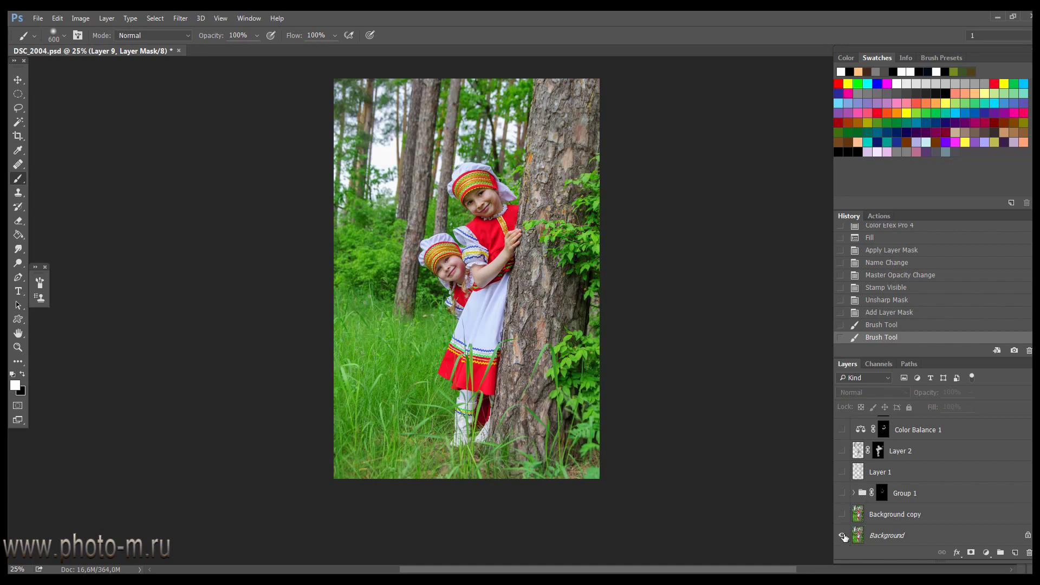
left_click(844, 537, "alt")
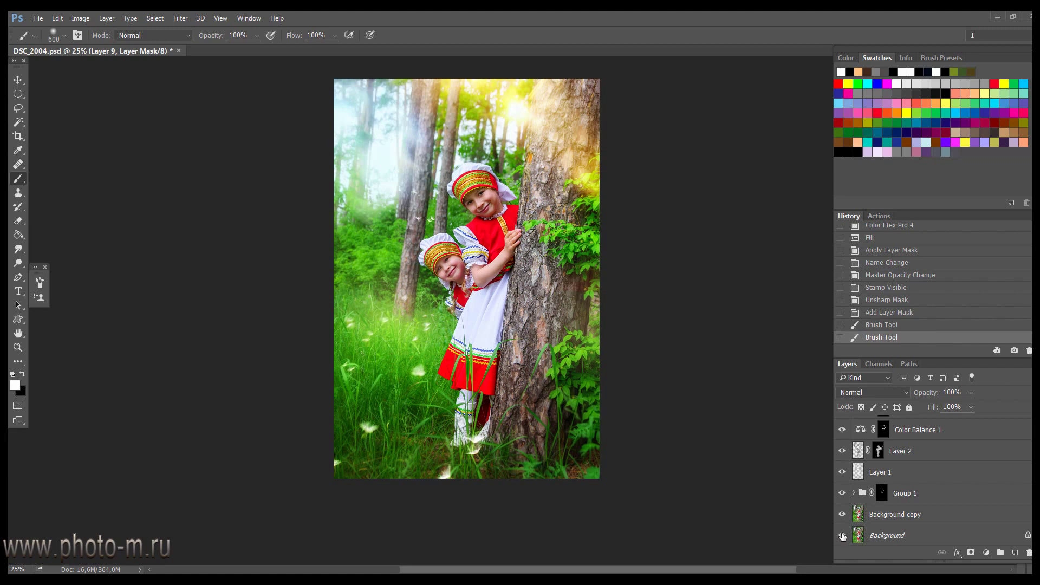
left_click(843, 536, "alt")
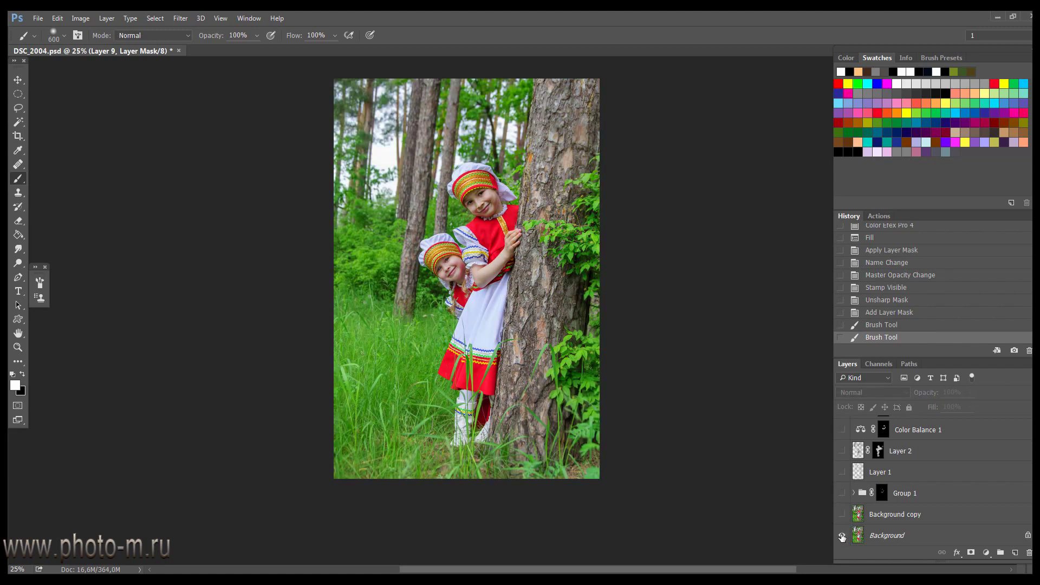
left_click(842, 537, "alt")
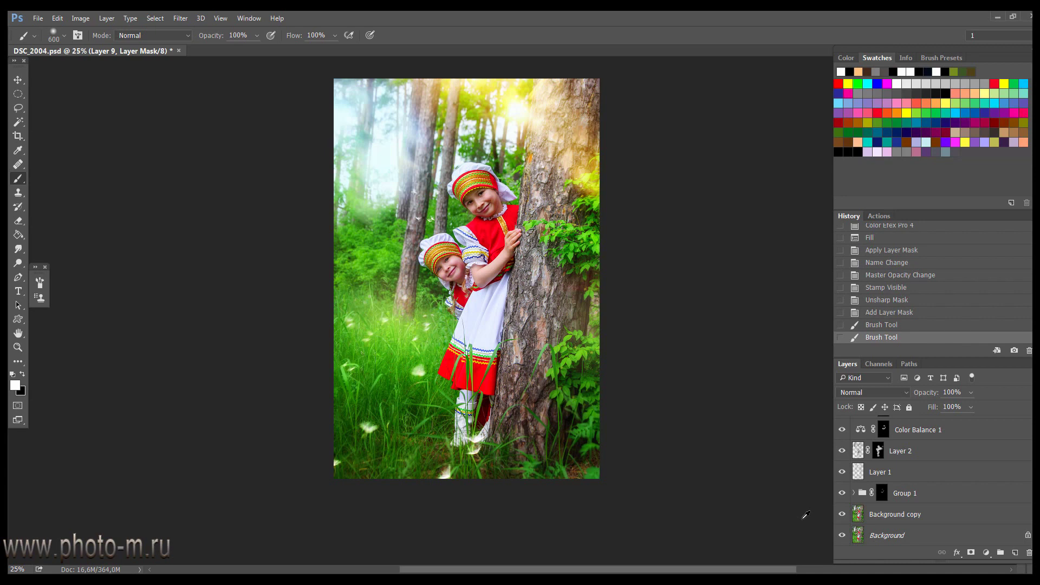